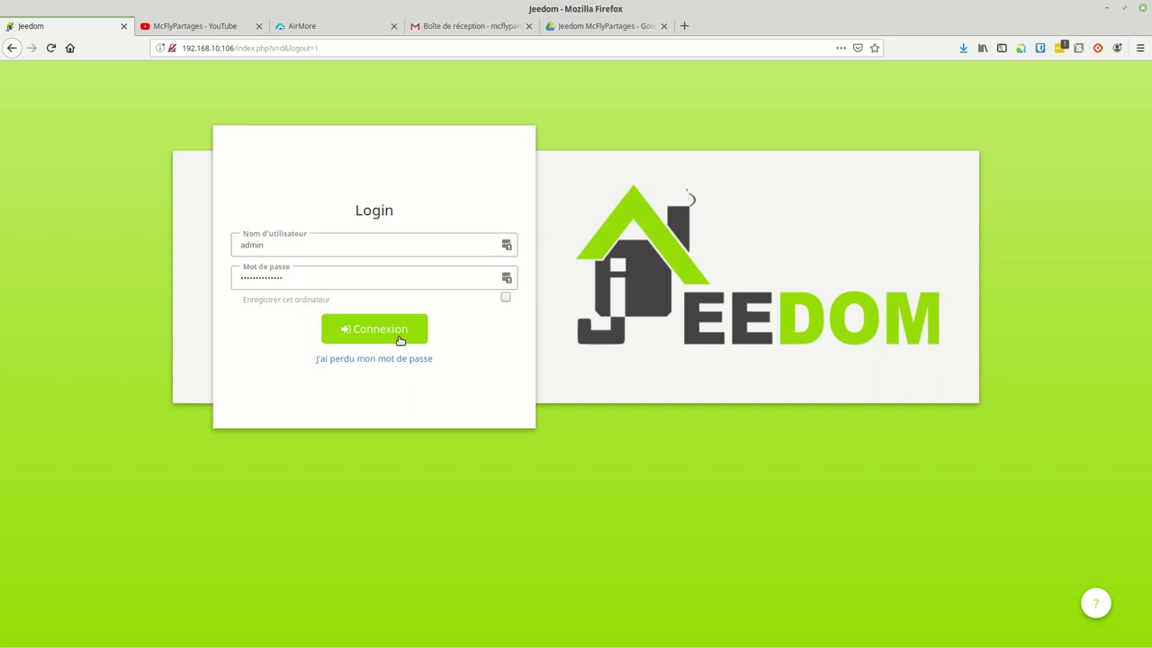
Step: Log in to Jeedom and load the dashboard showing the vPoubelles bin tiles
click(400, 339)
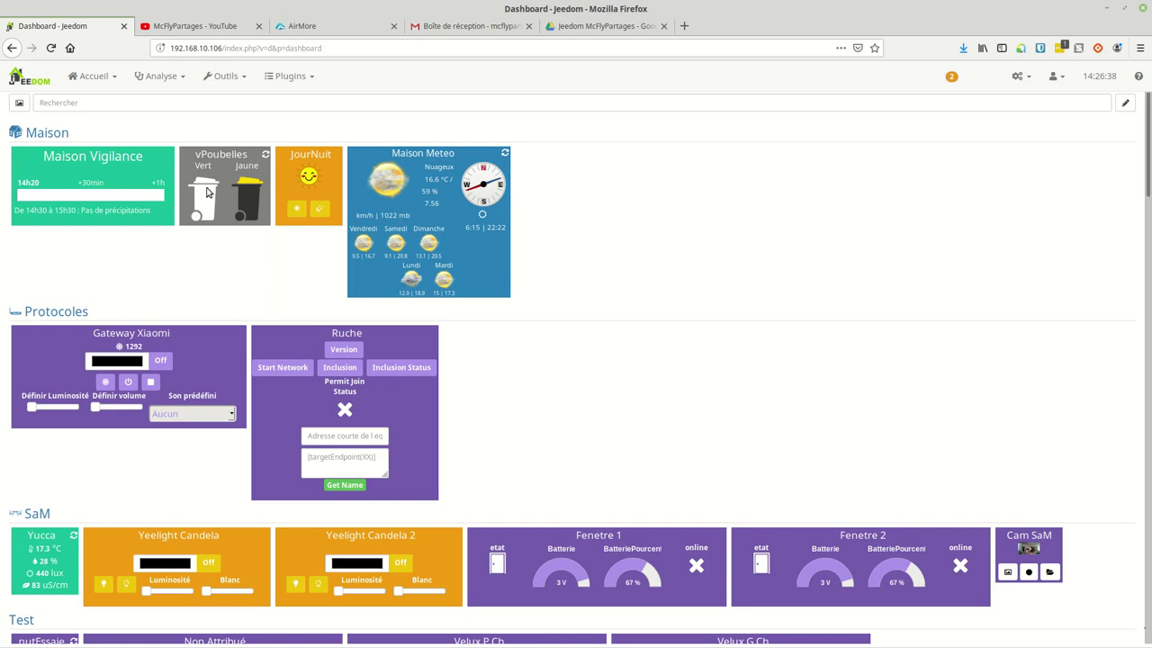
Step: Bring up the Agenda plugin's page in plugin management
mouse_move(206, 192)
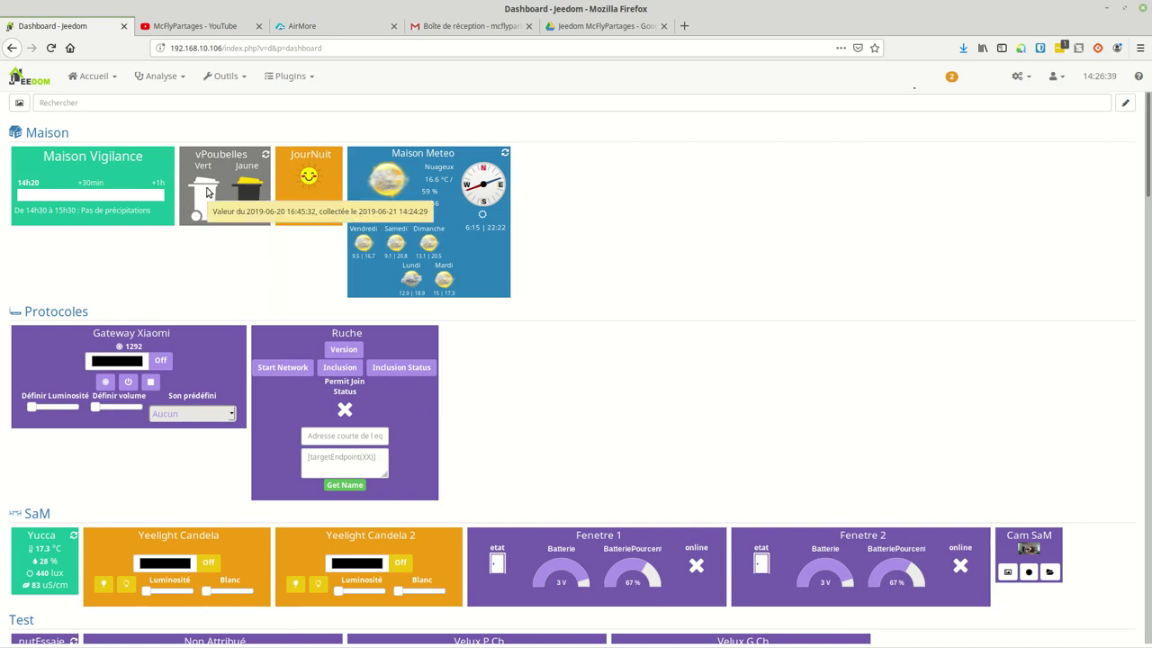
click(292, 76)
click(301, 100)
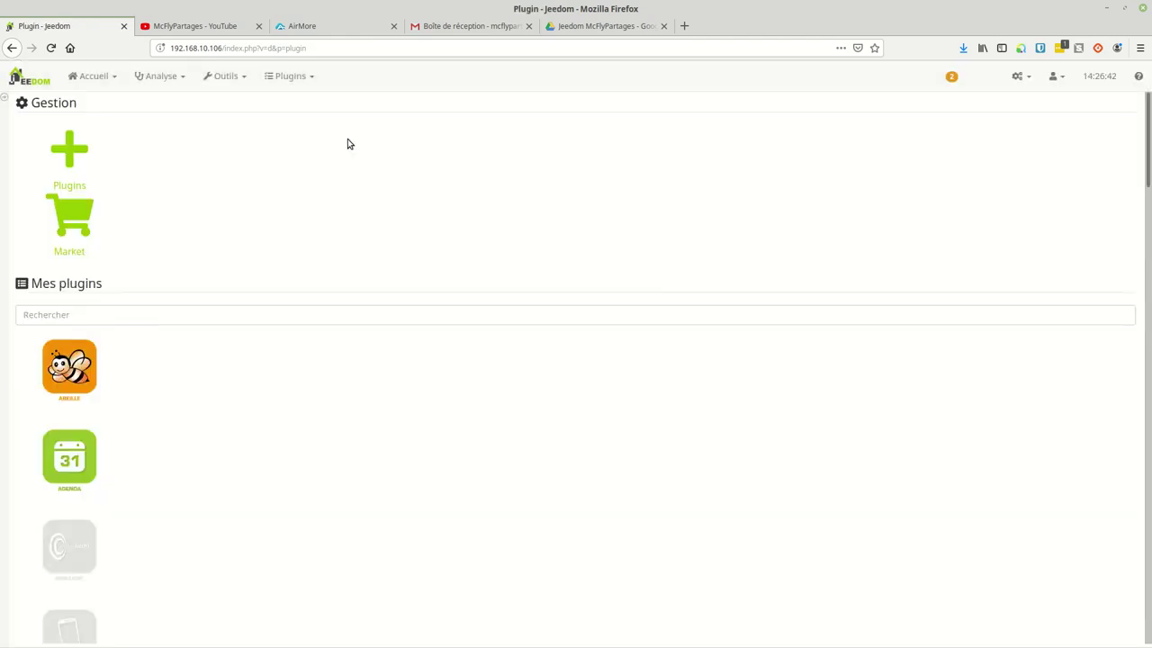
click(168, 309)
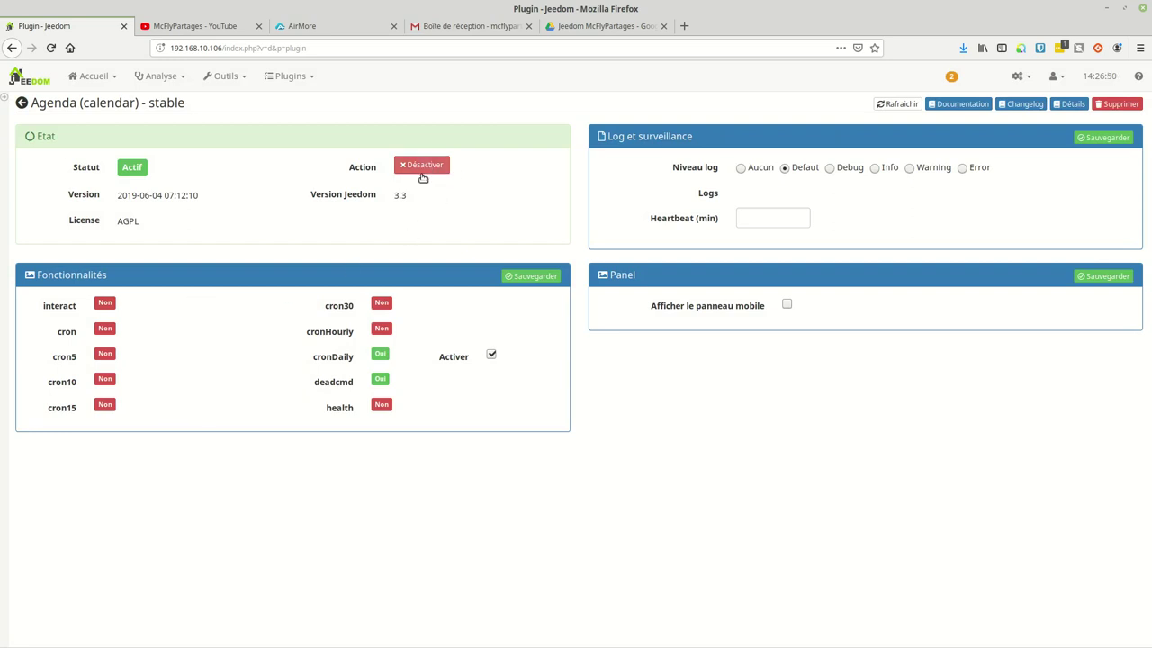
Step: Go to Plugins > Organisation > Agenda to list the existing agendas
click(237, 79)
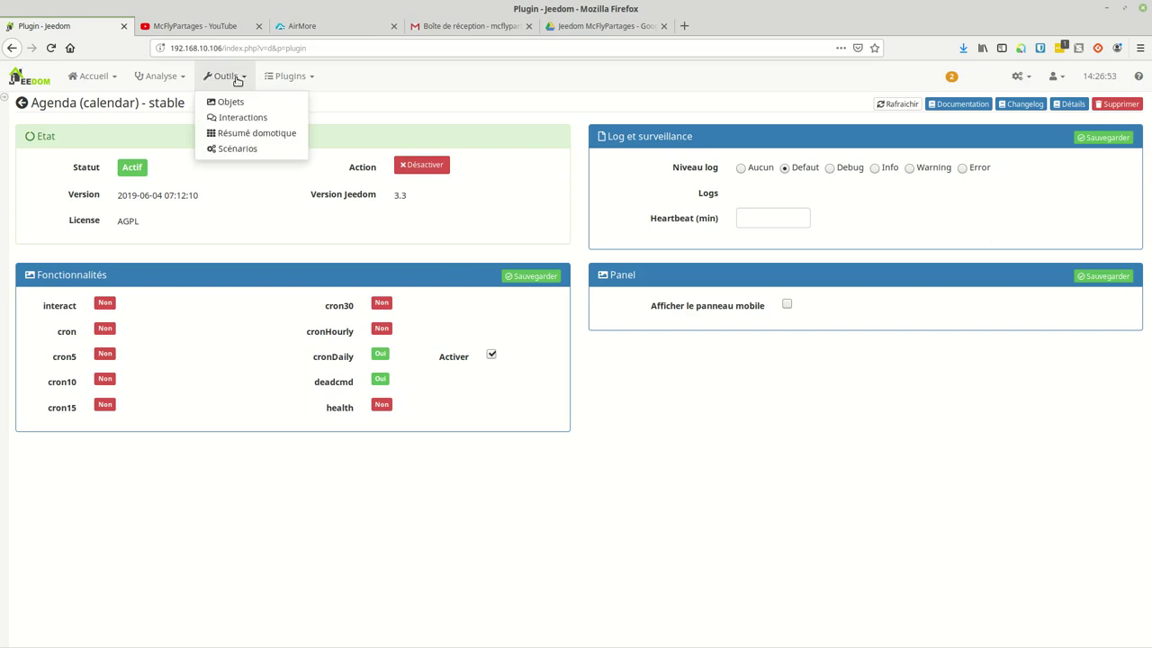
click(286, 77)
mouse_move(315, 190)
mouse_move(360, 175)
click(401, 176)
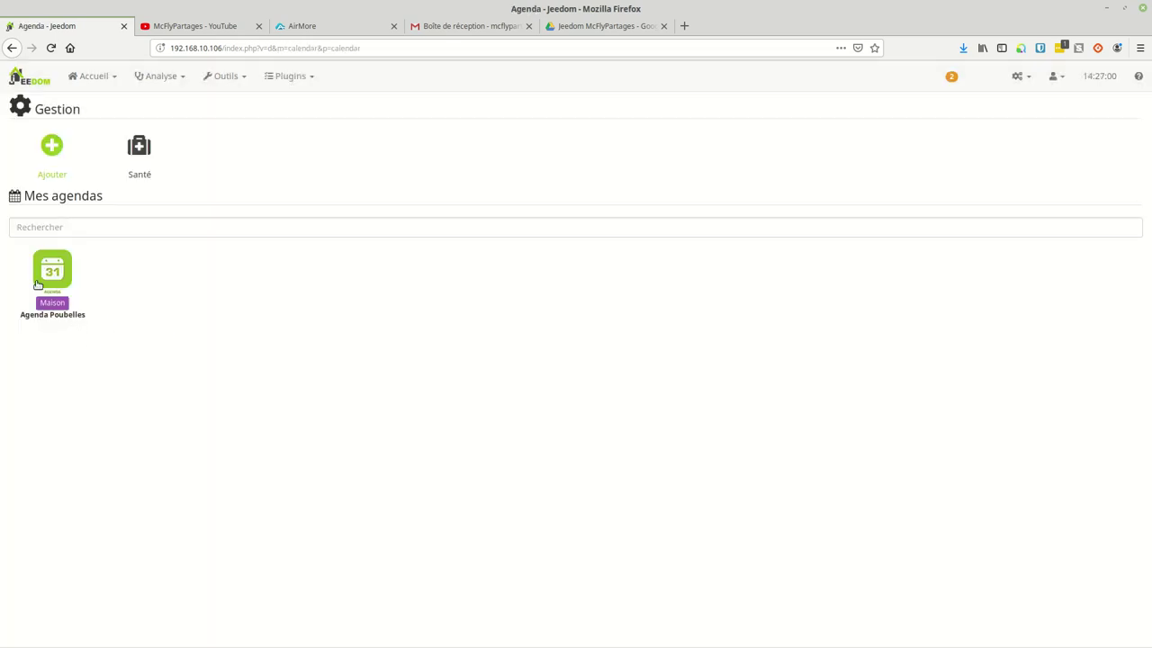
Step: Create a new agenda named 'Poubelles test'
click(50, 149)
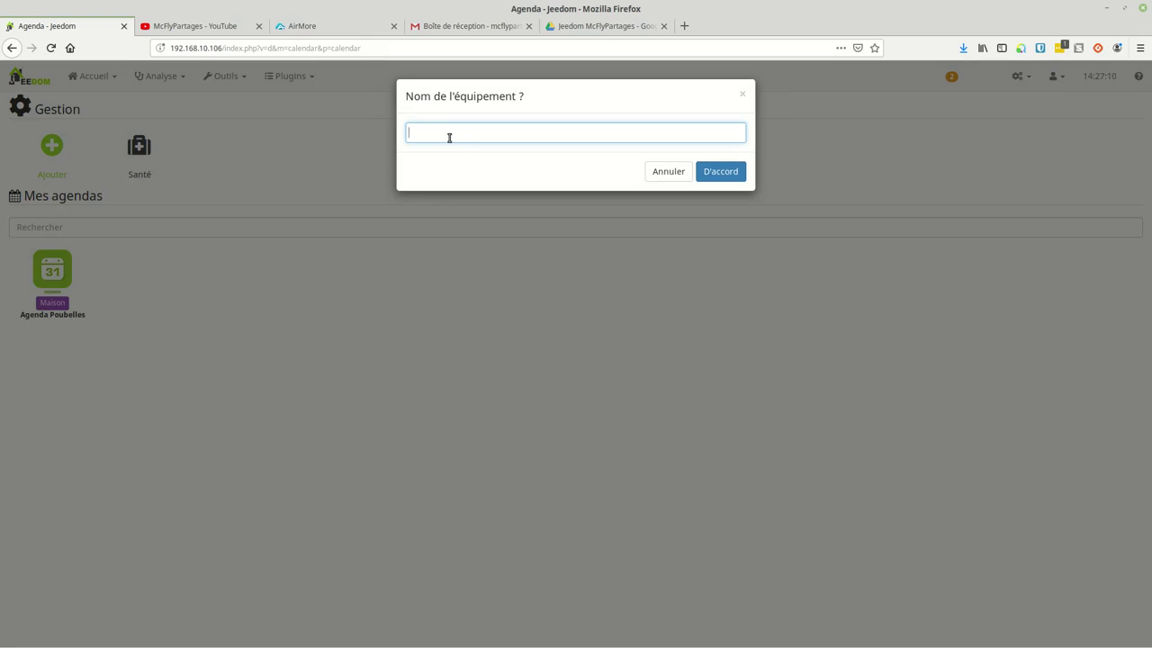
text(oubelles test)
click(736, 176)
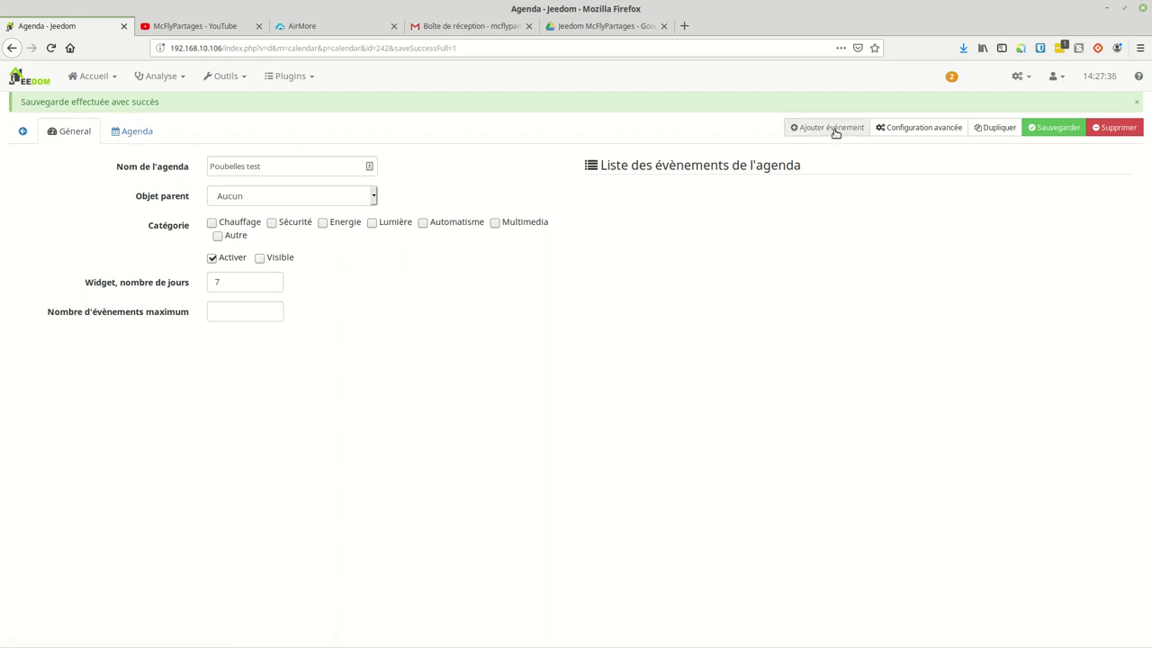
Step: Attach the agenda to Maison, save it, and begin a new event
click(310, 198)
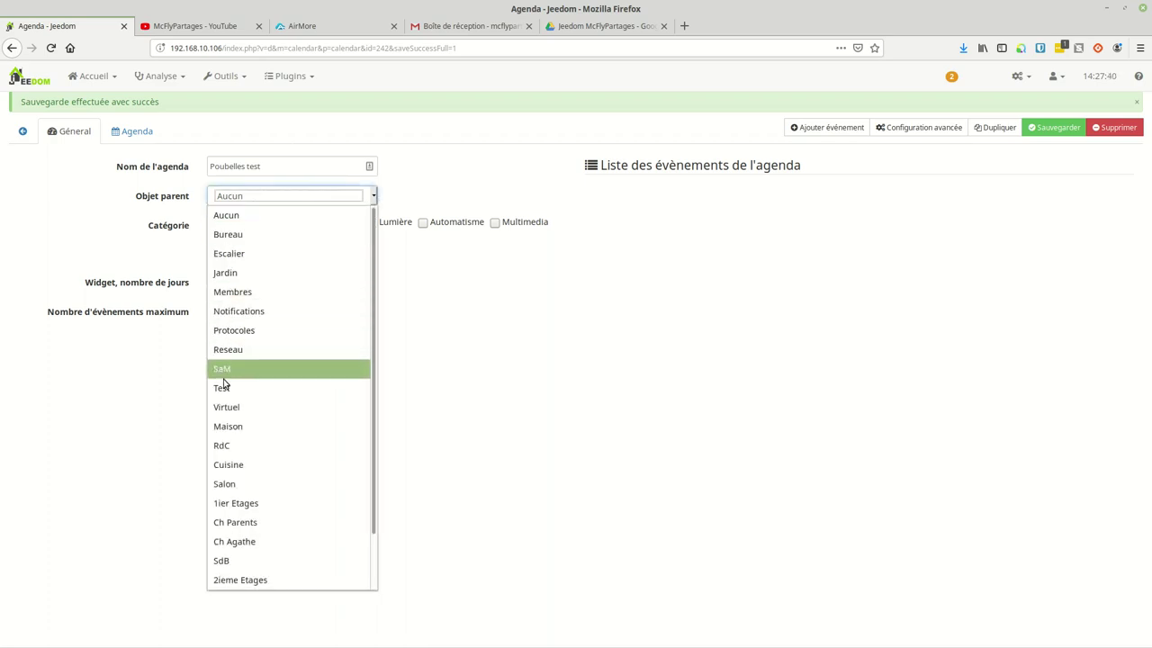
click(225, 428)
click(1051, 128)
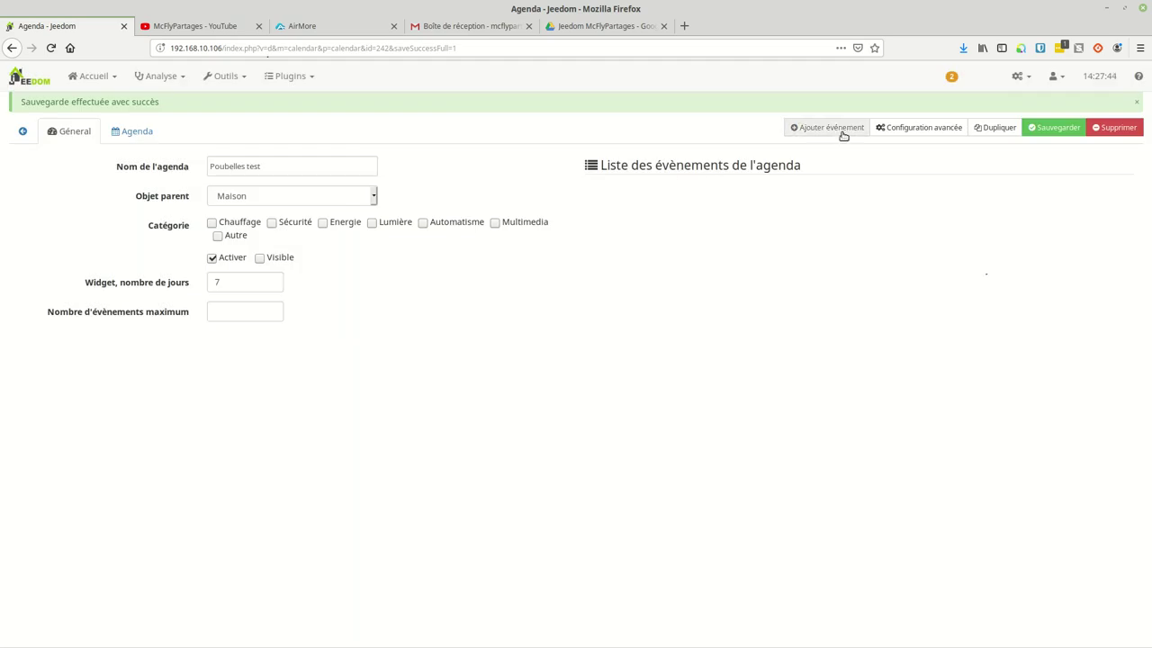
click(840, 130)
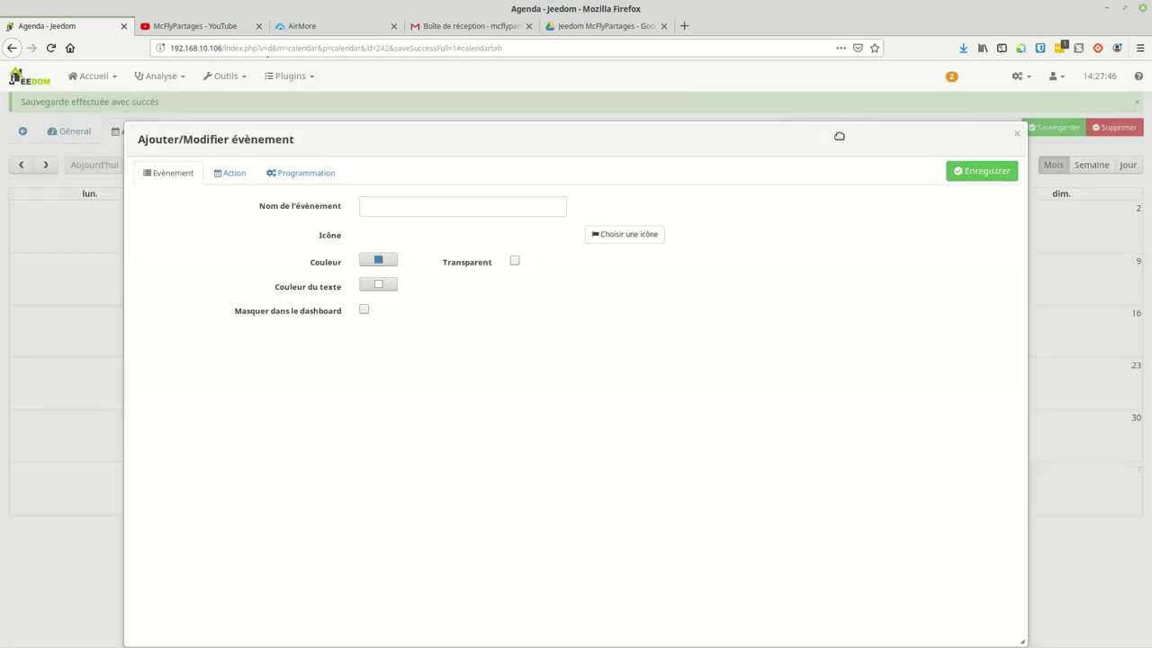
click(411, 208)
text(t)
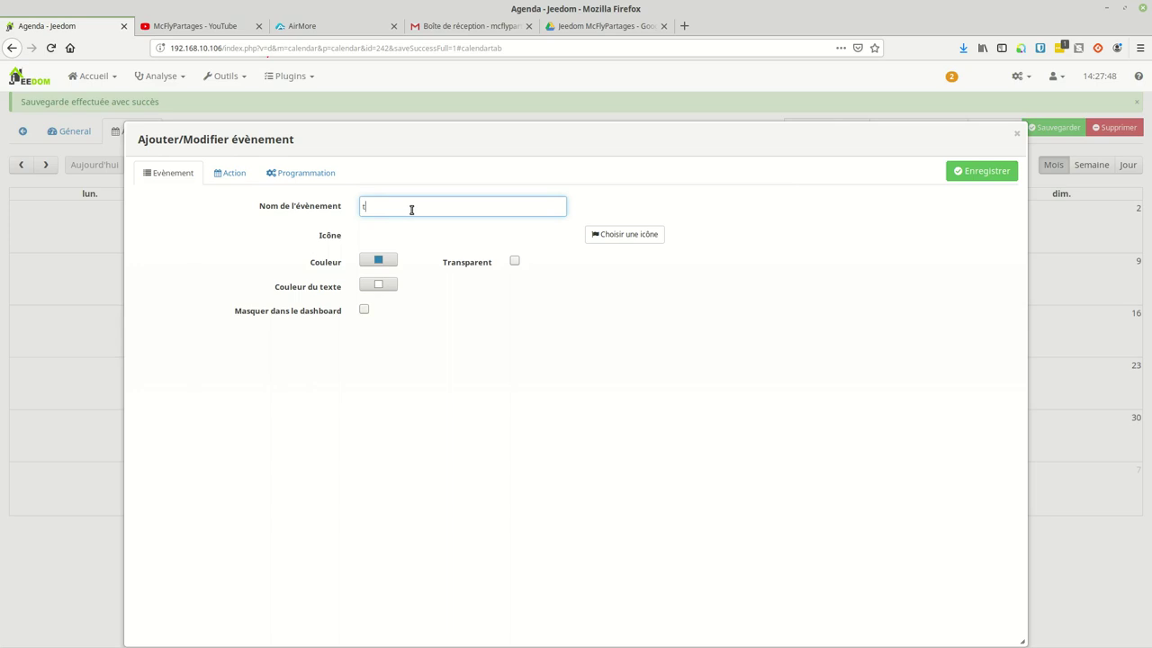
text(estpoubellesrertes)
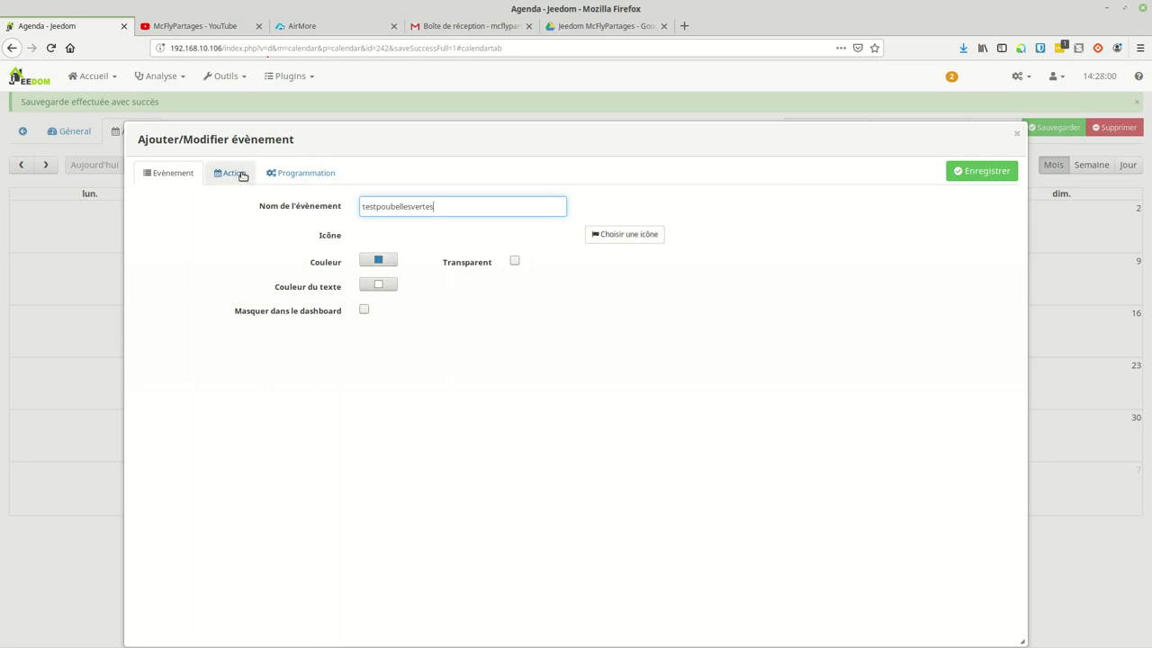
click(319, 176)
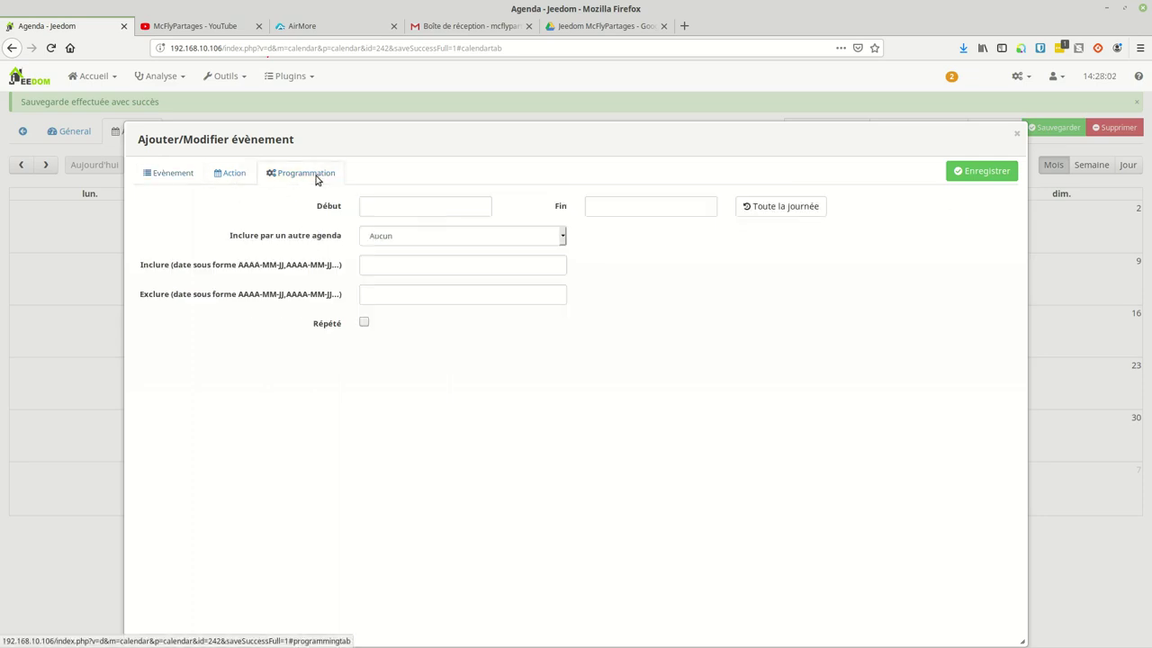
click(420, 209)
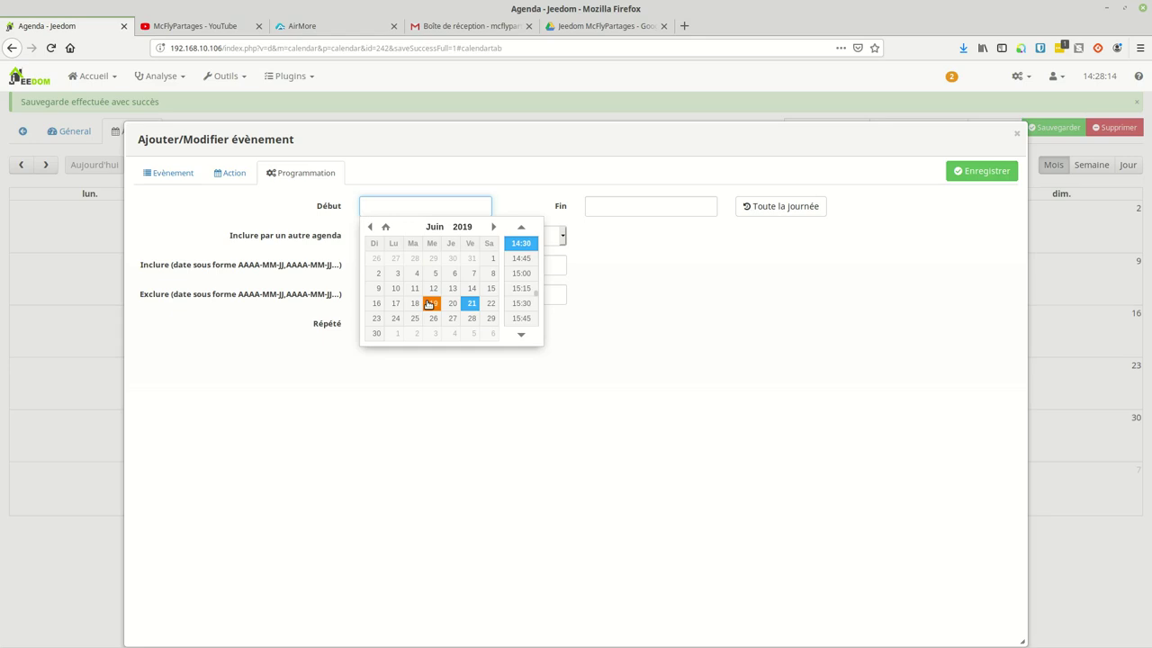
click(430, 304)
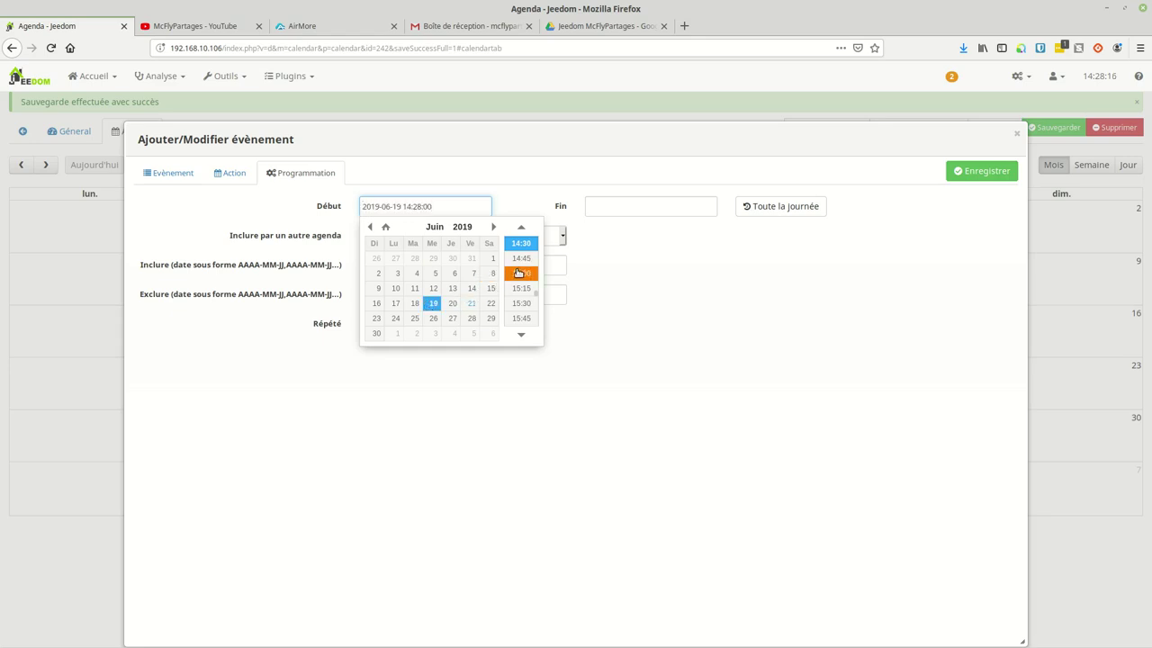
scroll(520, 272, down, 4)
scroll(521, 288, down, 3)
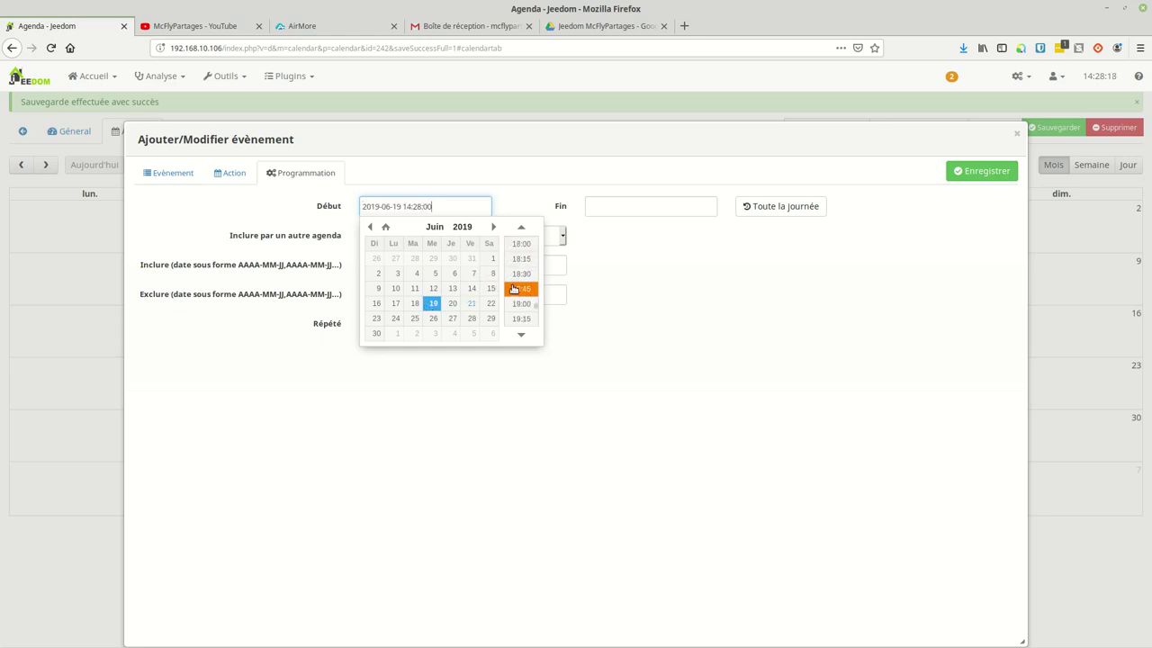
click(521, 290)
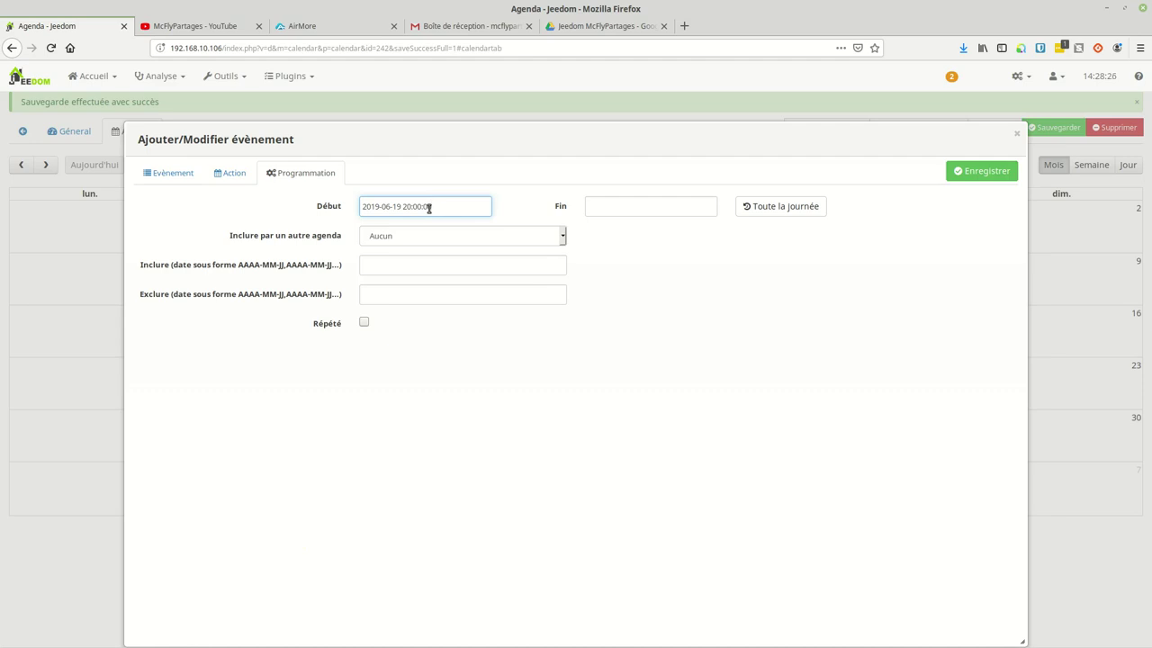
click(632, 206)
click(658, 303)
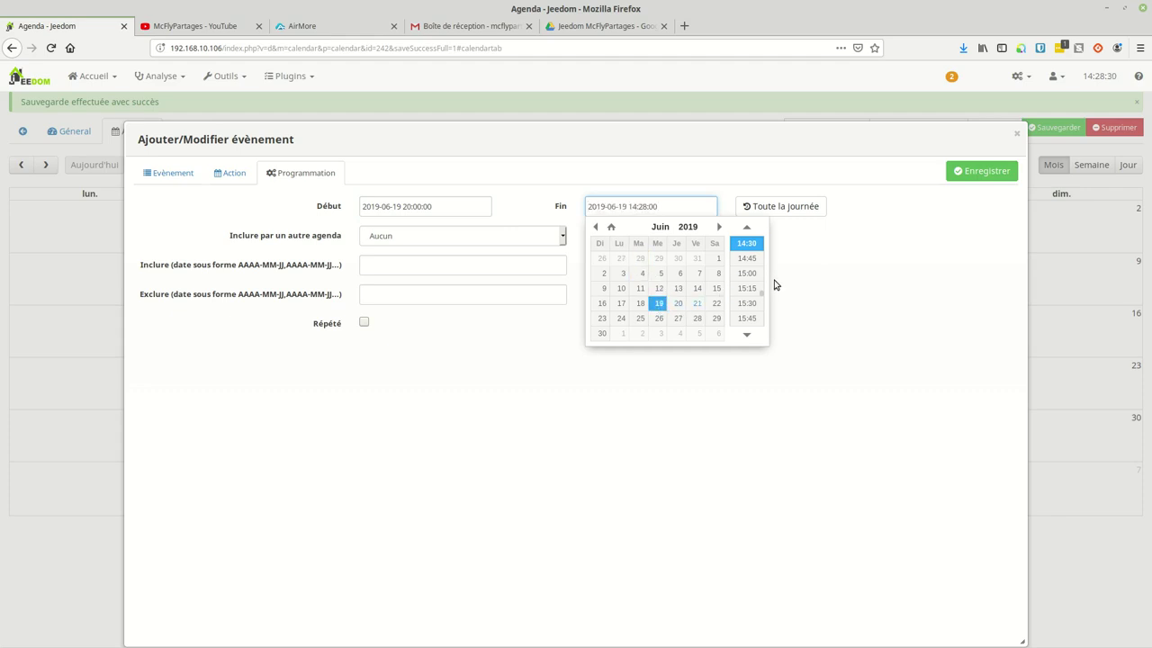
scroll(746, 291, down, 3)
scroll(743, 324, down, 12)
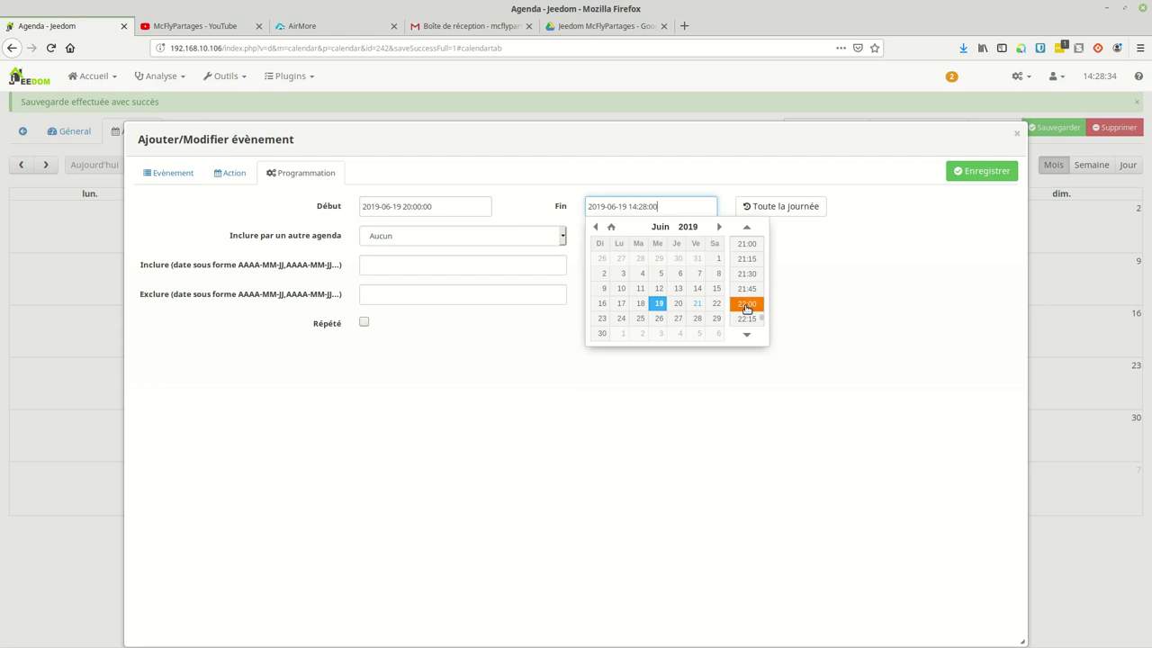
click(747, 303)
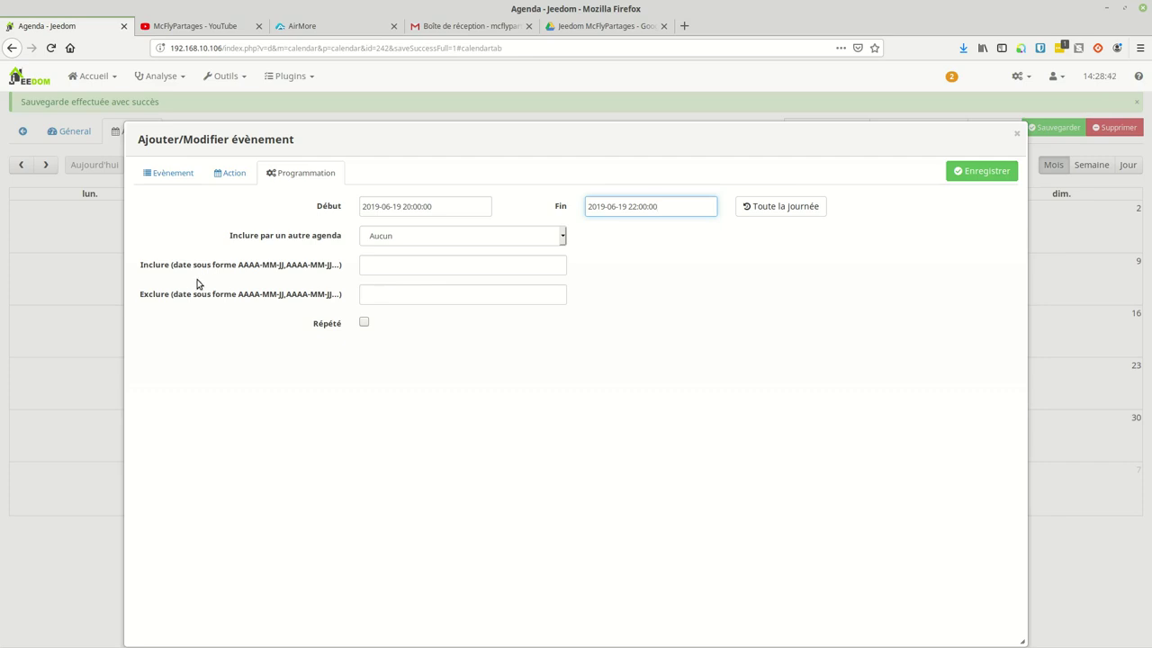
Step: Repeat the event every 14 days, excluding Mondays, Tuesdays, Thursdays and Sundays, and save it
click(363, 322)
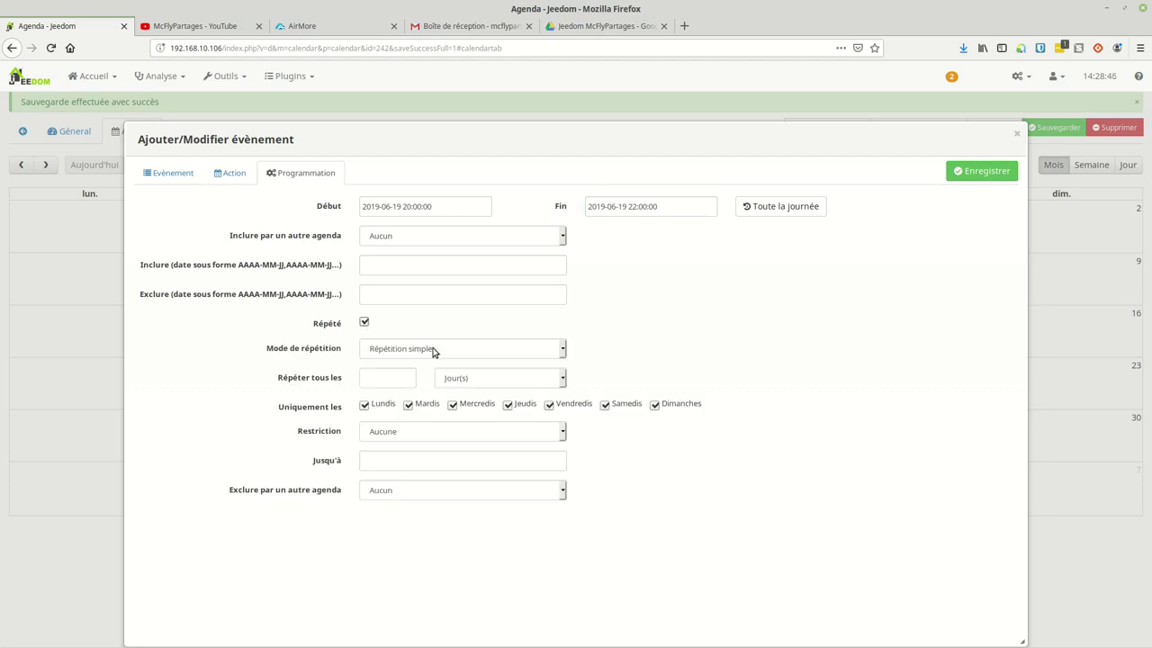
click(394, 382)
text(14)
click(381, 405)
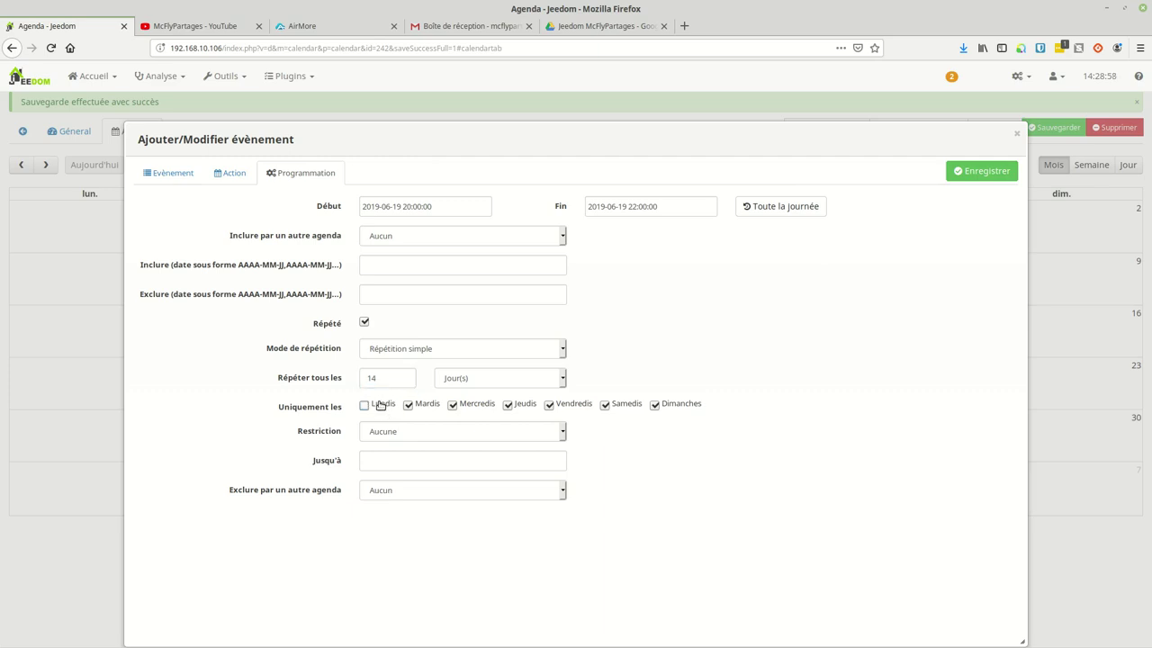
click(425, 405)
click(513, 406)
click(666, 409)
click(956, 174)
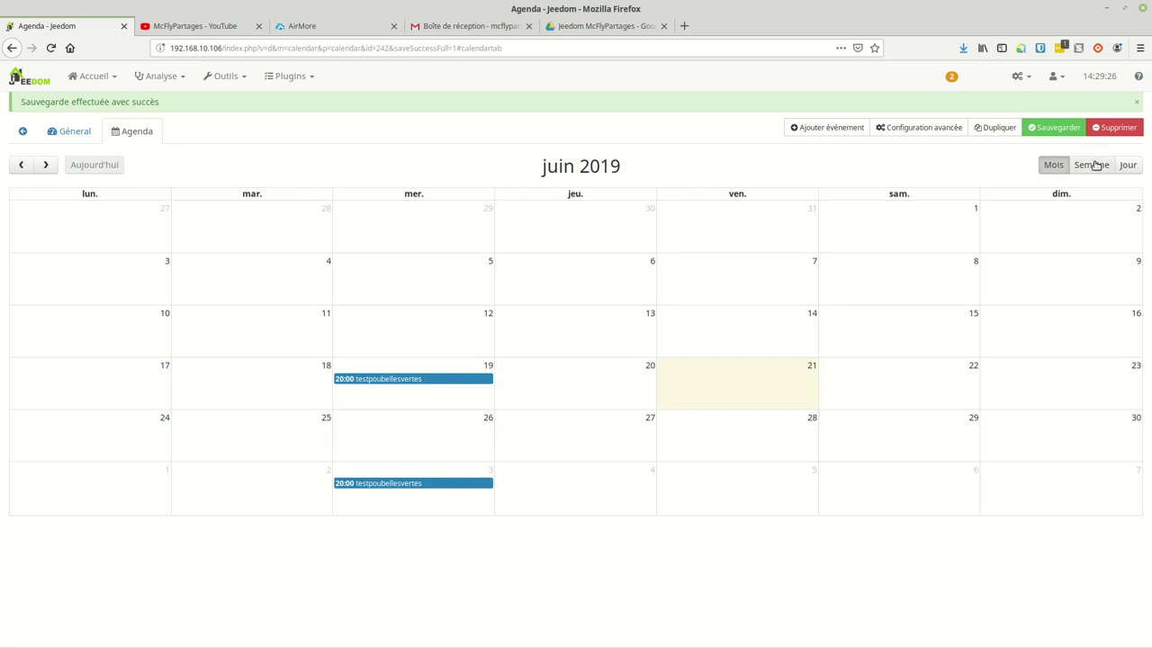
Step: Browse July and August 2019 to check the fortnightly repeats, then return to June
click(45, 165)
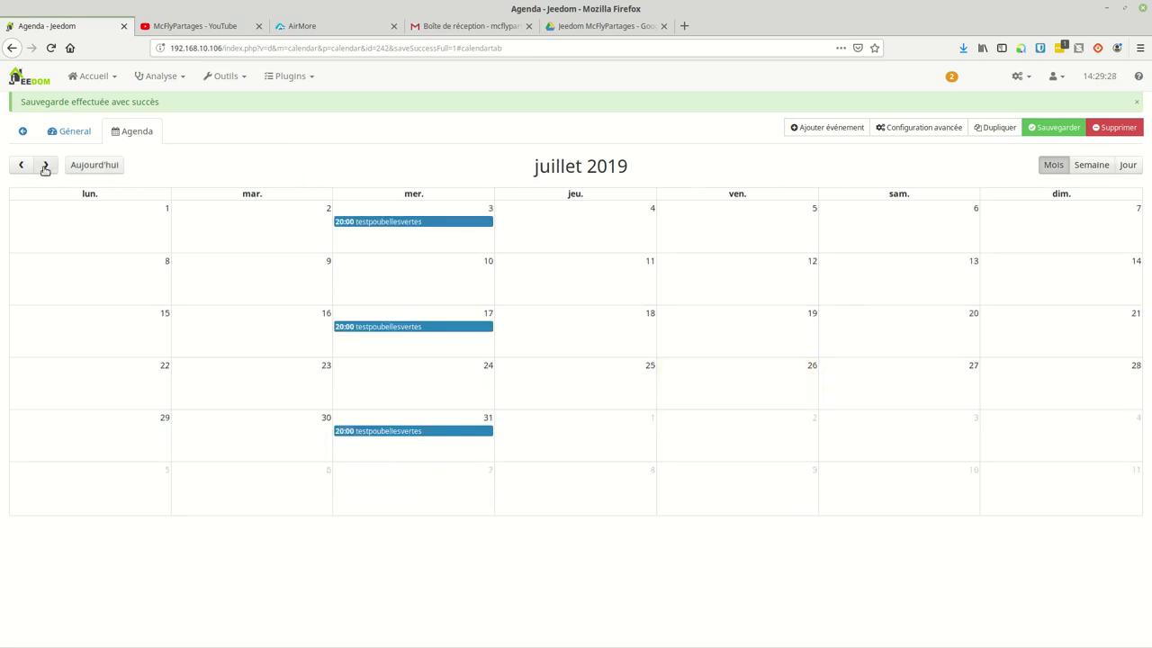
click(45, 166)
click(20, 166)
click(20, 165)
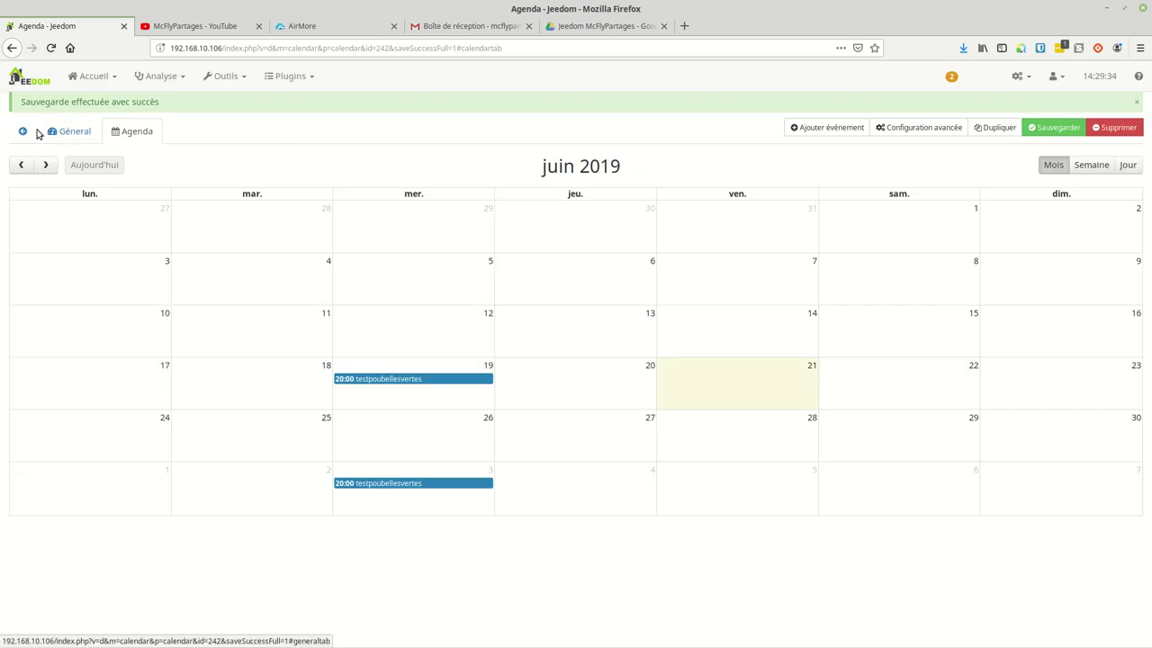
Step: Reopen the Poubelles test agenda's settings and start adding a second event
click(23, 132)
click(142, 287)
click(126, 133)
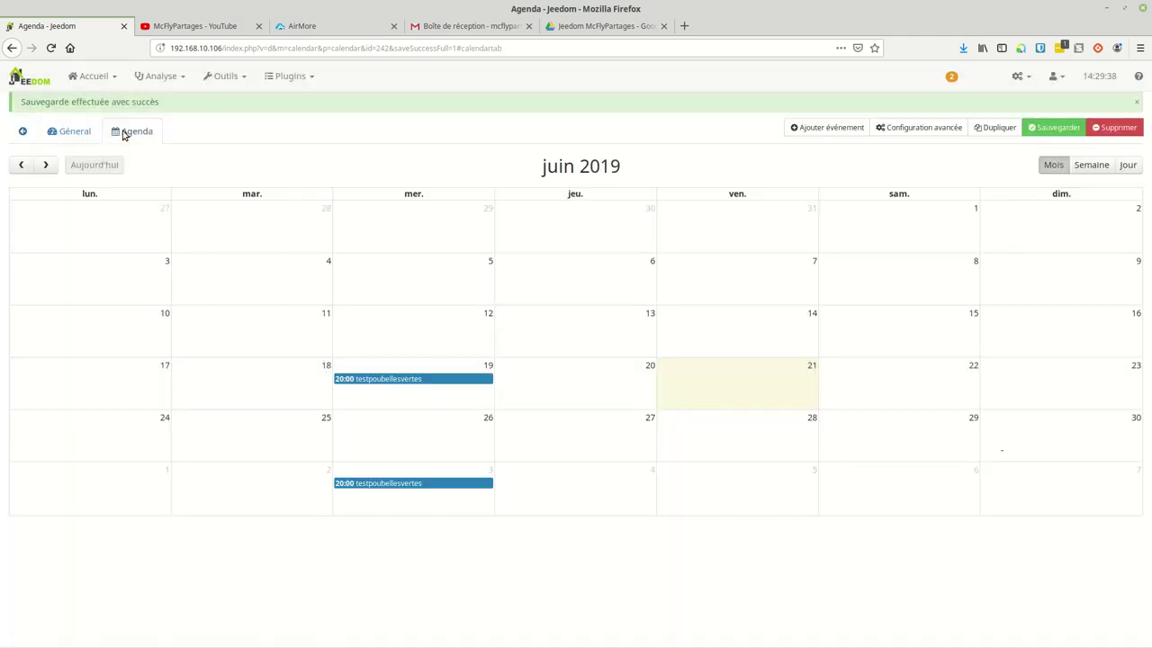
click(23, 131)
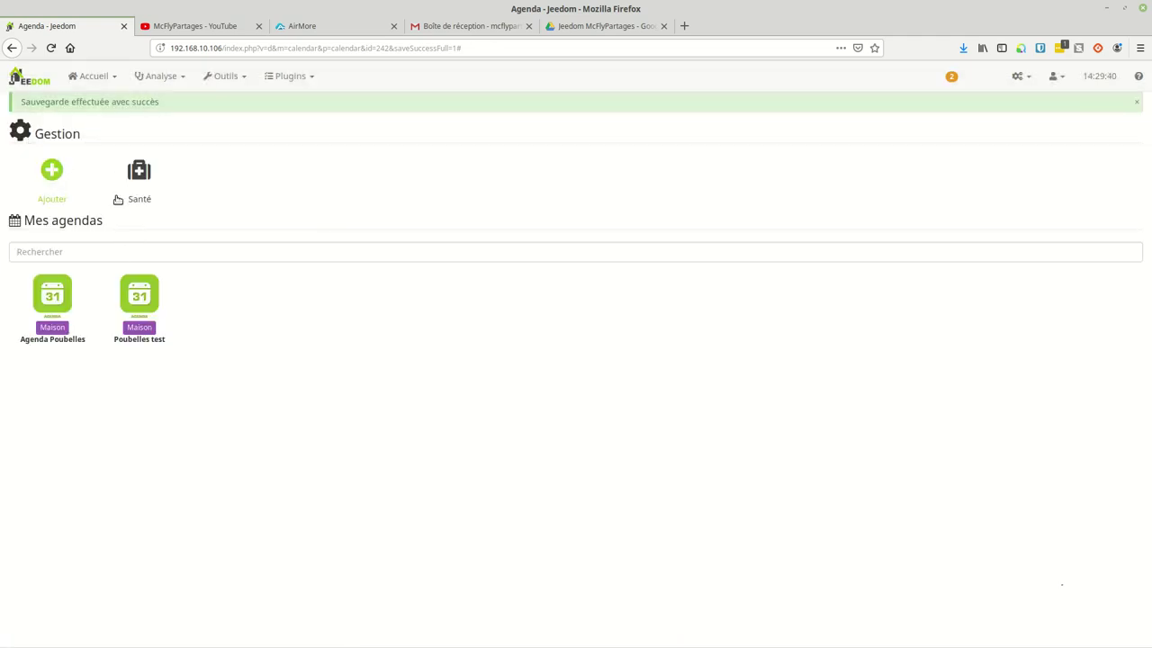
click(140, 301)
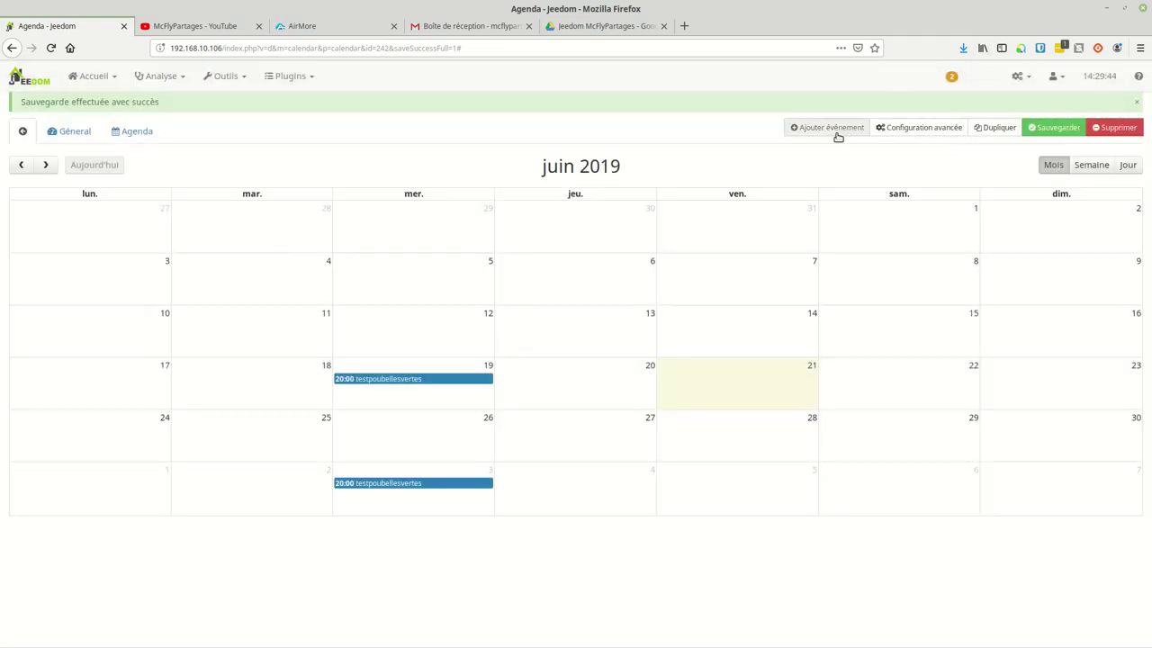
click(60, 132)
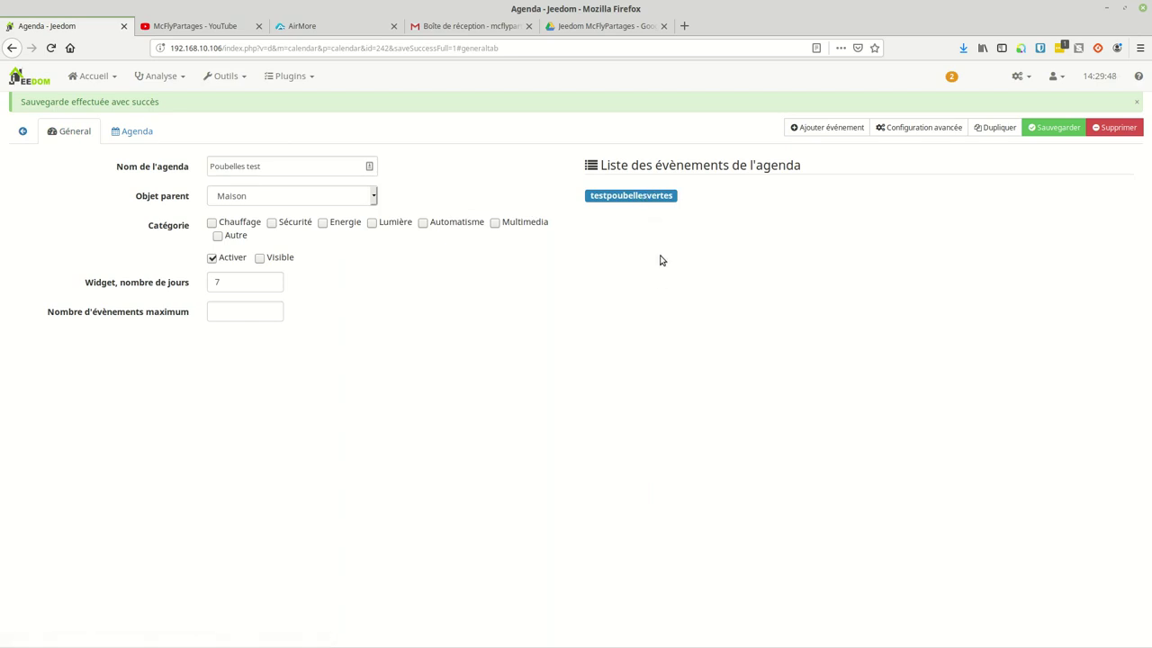
click(828, 128)
click(428, 203)
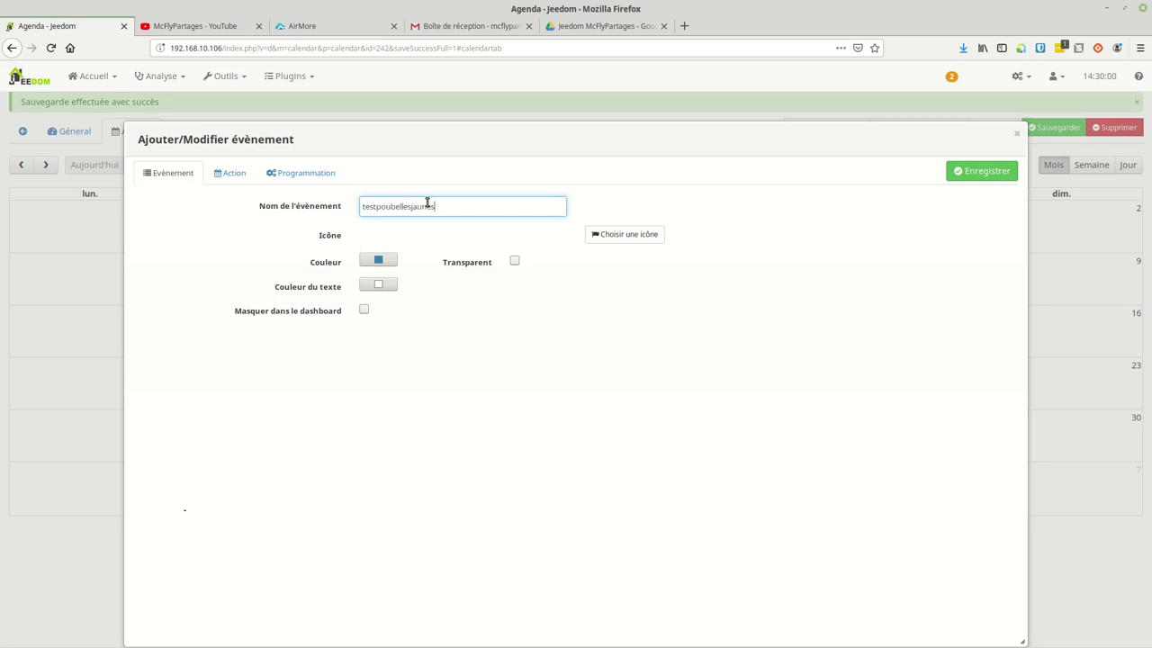
Step: Colour the testpoubellesjaunes event yellow (#F5F605) and move on to its start date
click(379, 260)
click(457, 286)
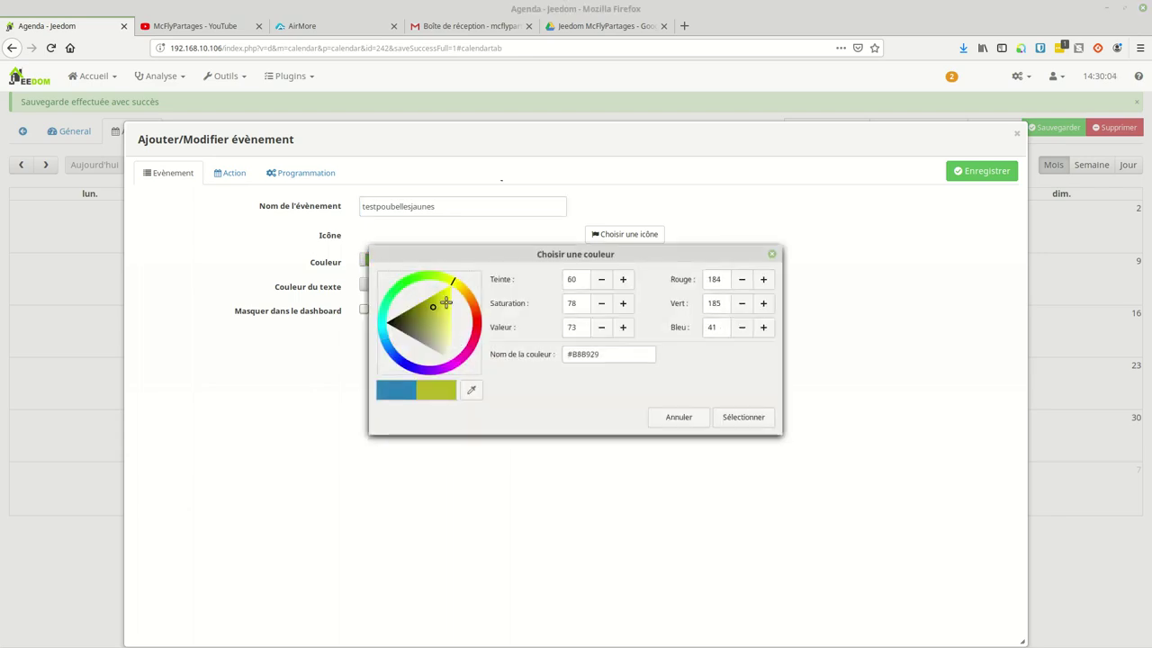
click(447, 287)
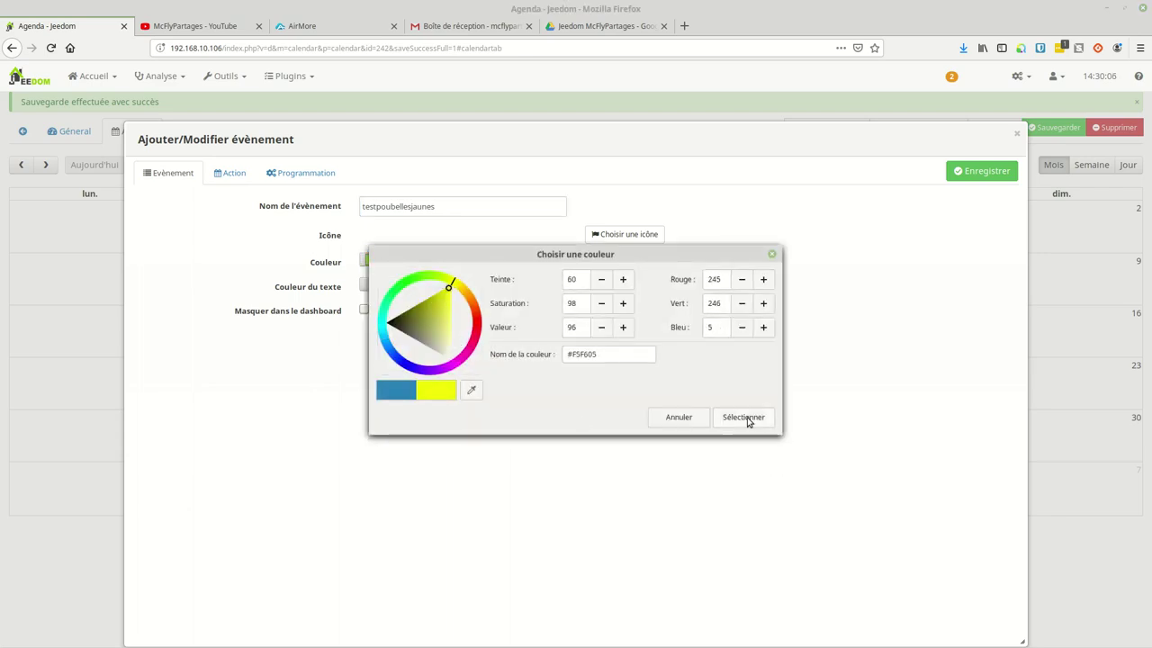
click(748, 419)
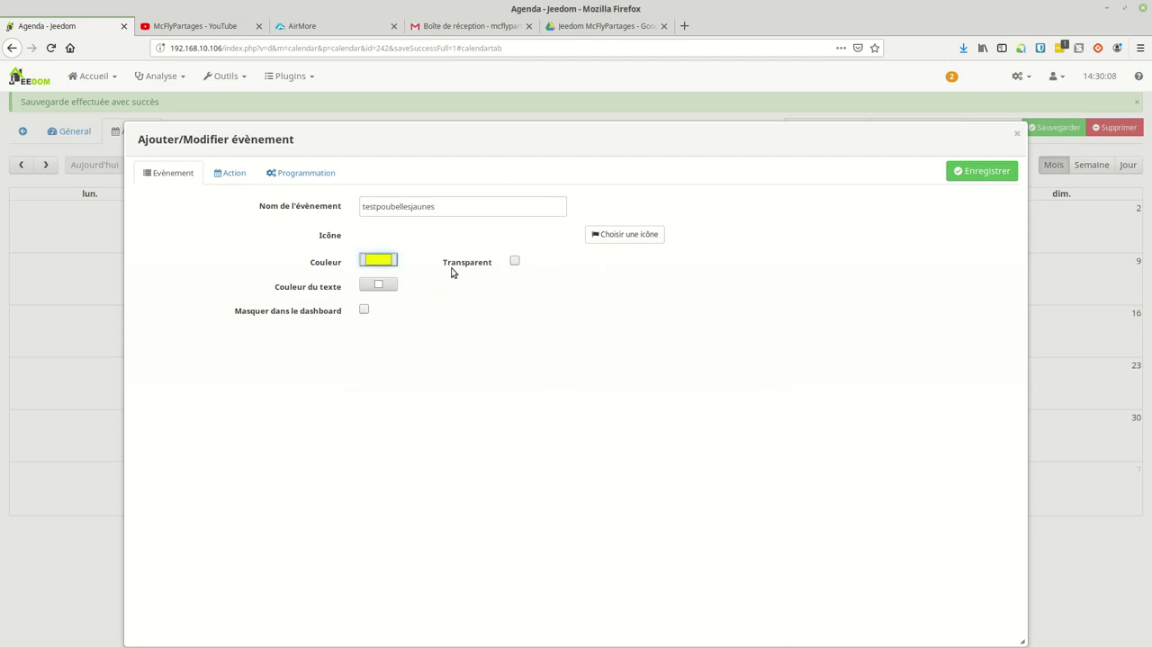
click(306, 172)
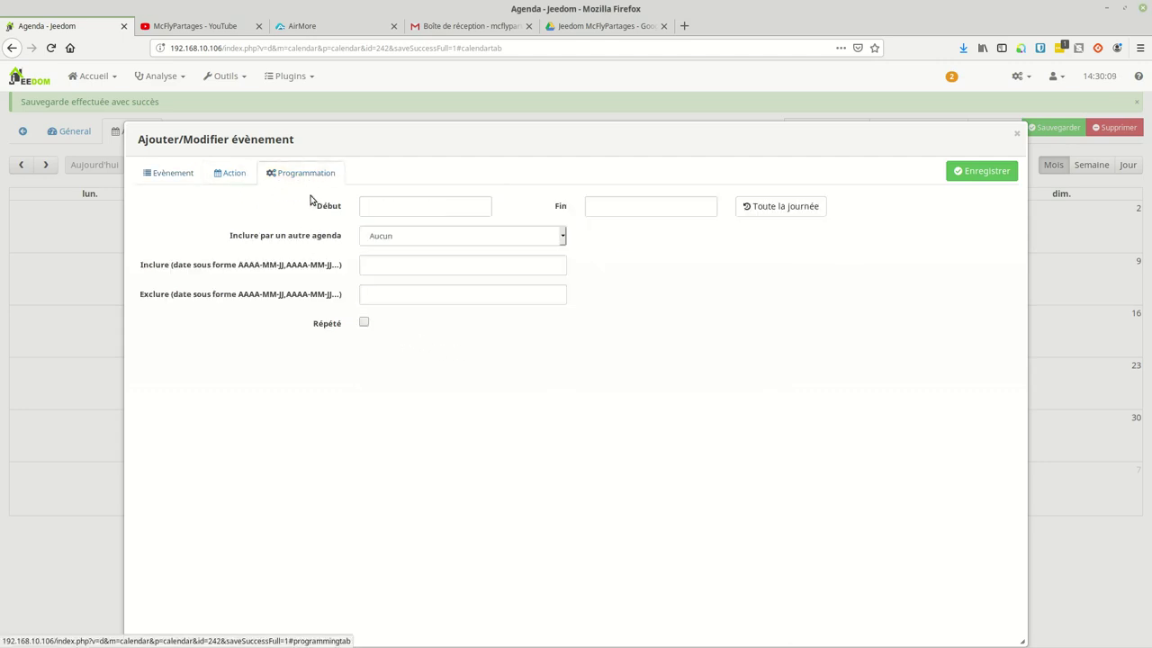
click(401, 204)
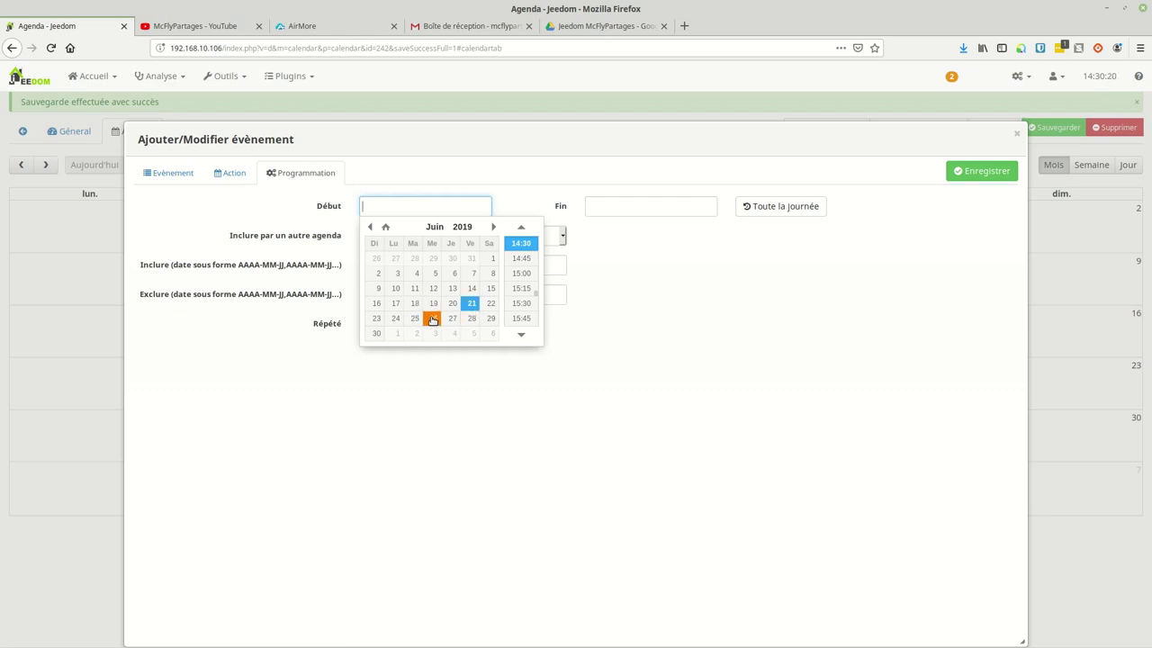
Step: Schedule testpoubellesjaunes on 2019-06-26 from 20:00 to 22:00
click(432, 320)
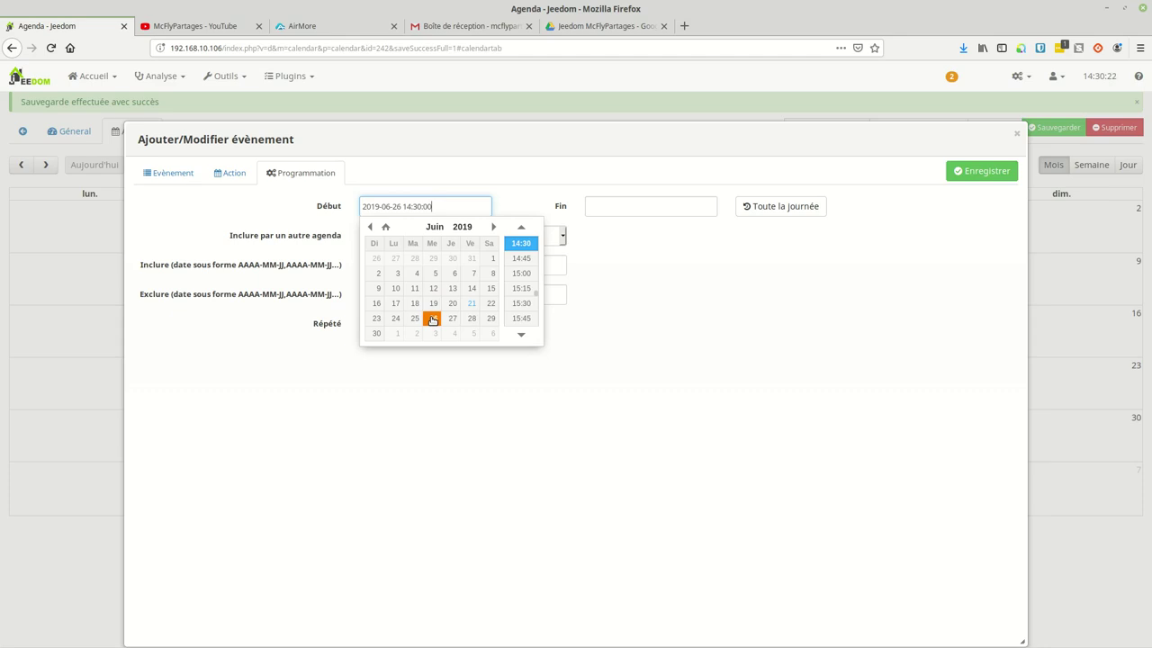
scroll(517, 292, down, 5)
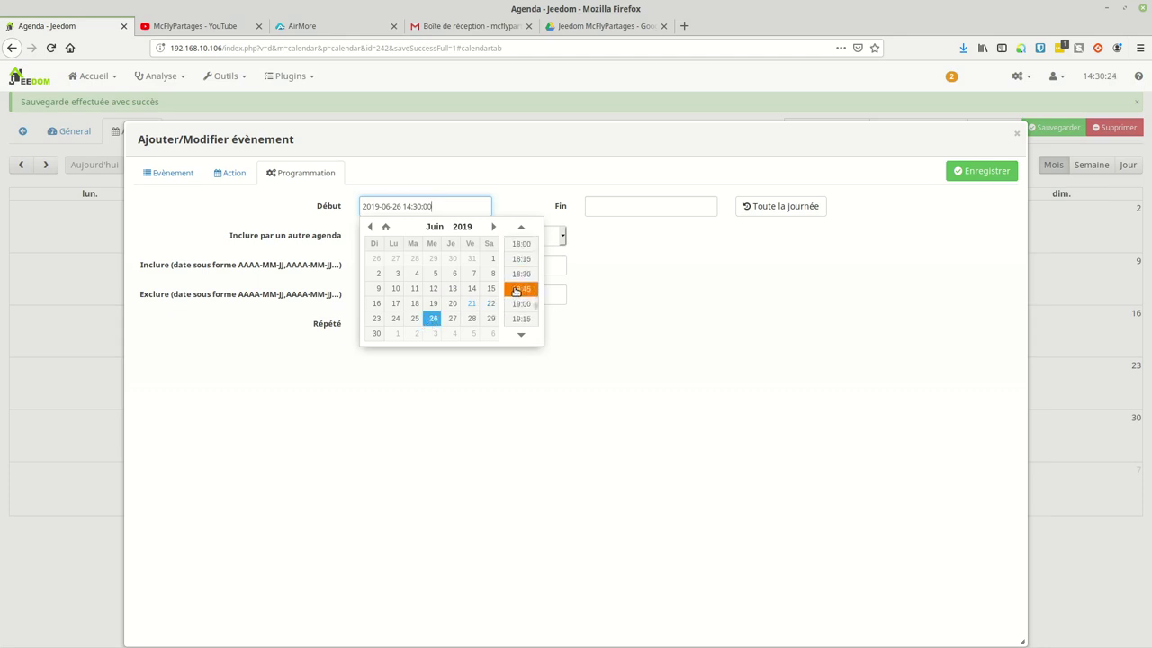
scroll(521, 288, down, 3)
click(521, 259)
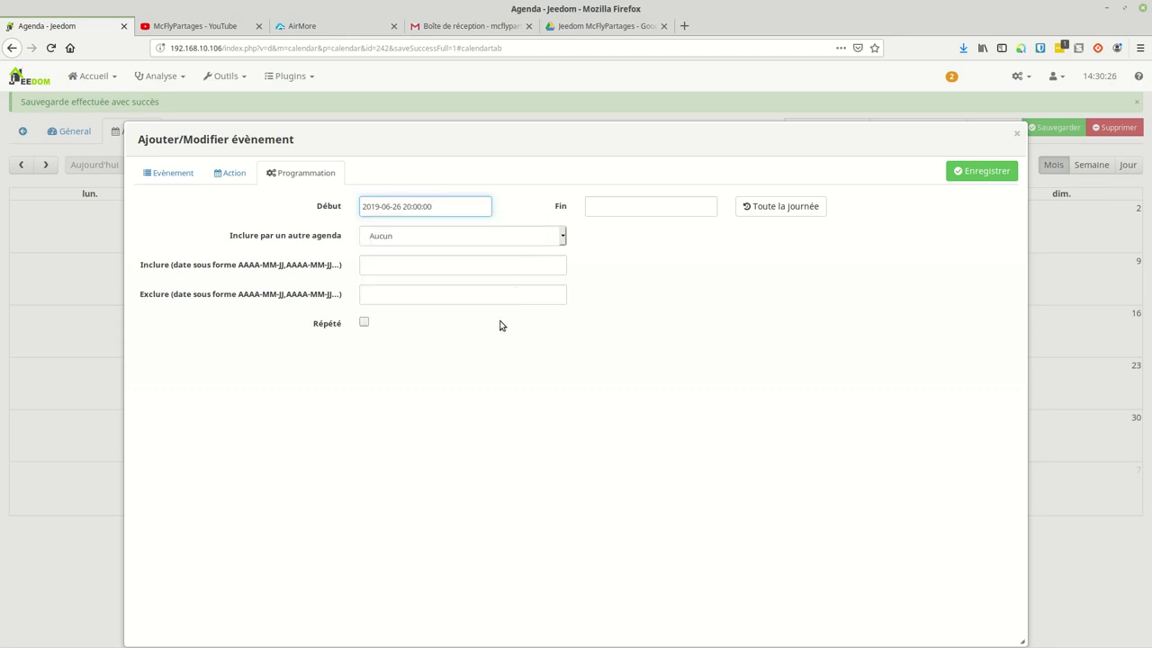
drag(443, 206, 345, 201)
key(ctrl+c)
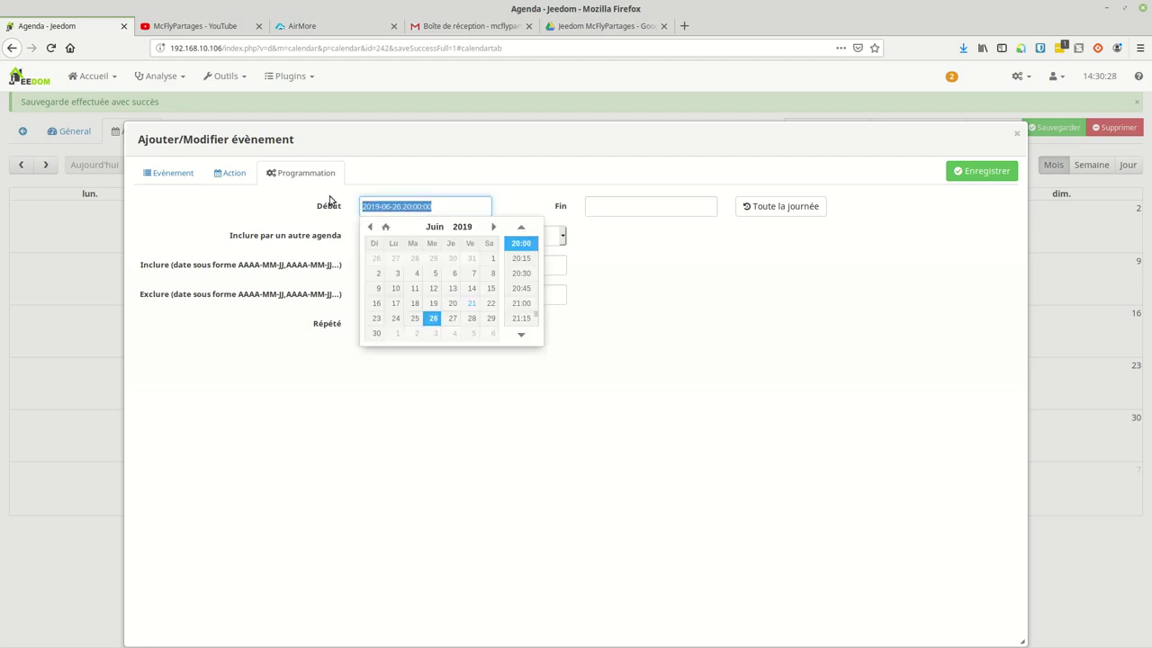
click(635, 206)
key(ctrl+v)
click(634, 206)
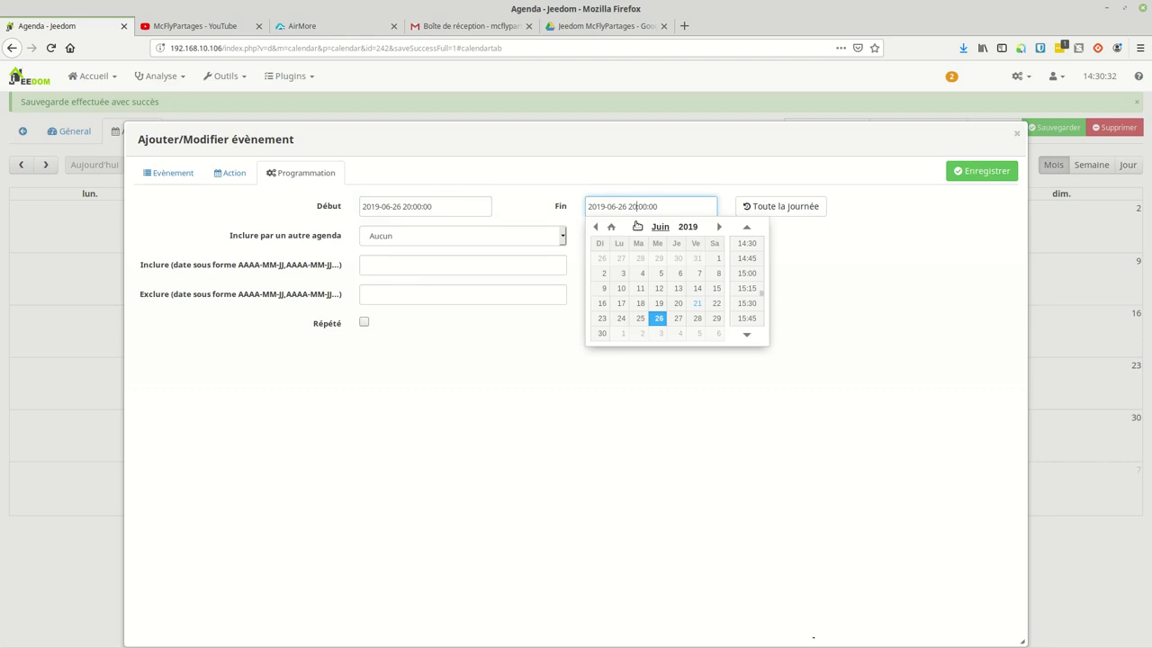
text(2)
click(684, 411)
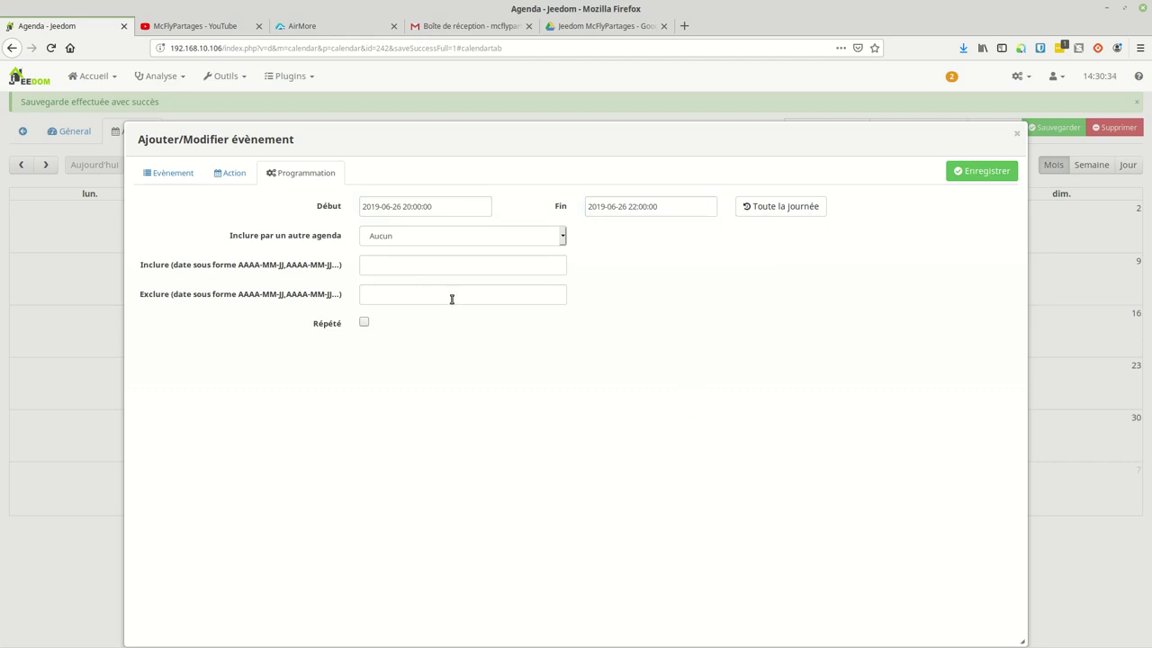
Step: Repeat it every 14 days on Wednesdays only, save, then select the 19 June green event
click(364, 321)
click(371, 379)
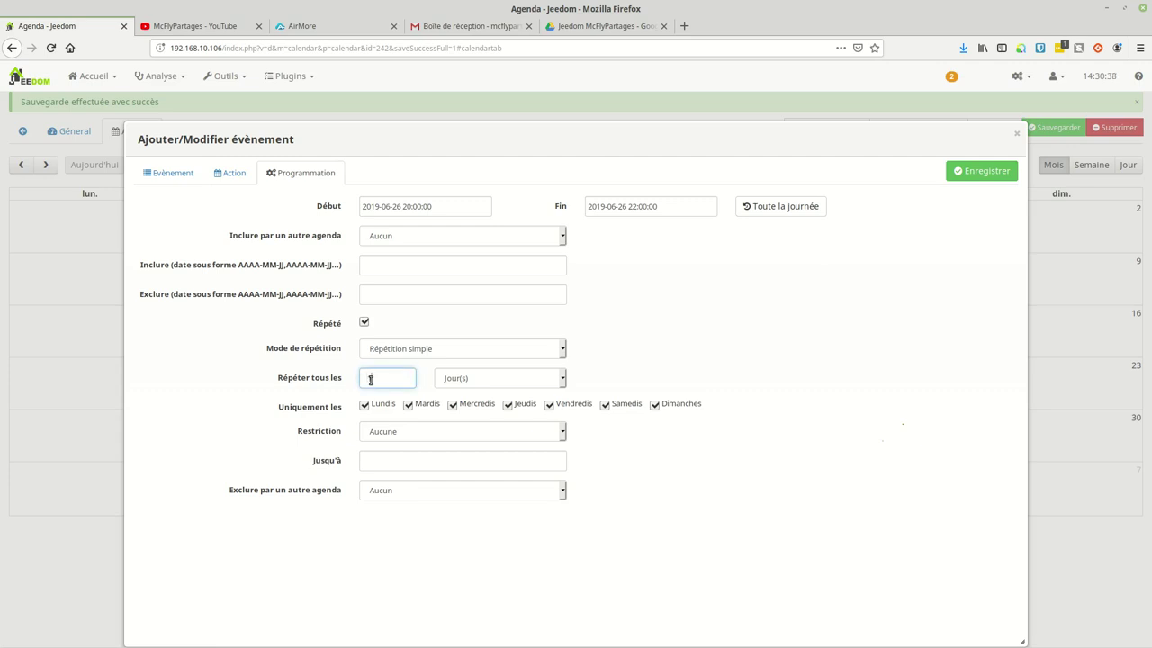
text(14)
click(381, 404)
click(421, 408)
click(520, 408)
click(564, 408)
click(606, 408)
click(670, 405)
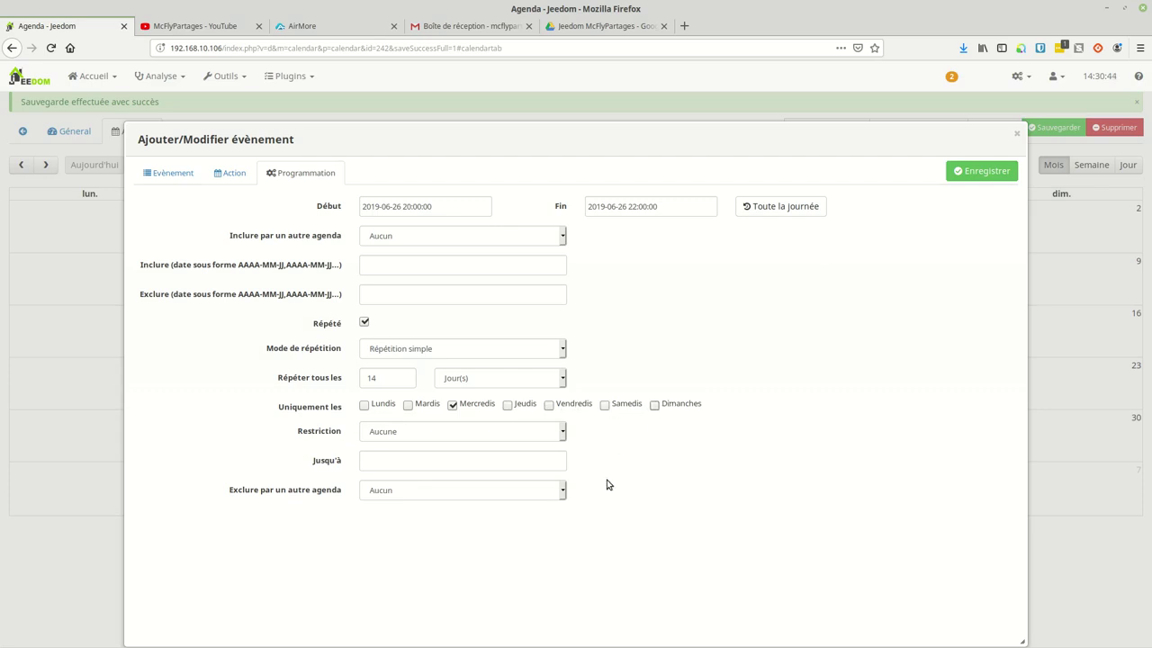
click(983, 171)
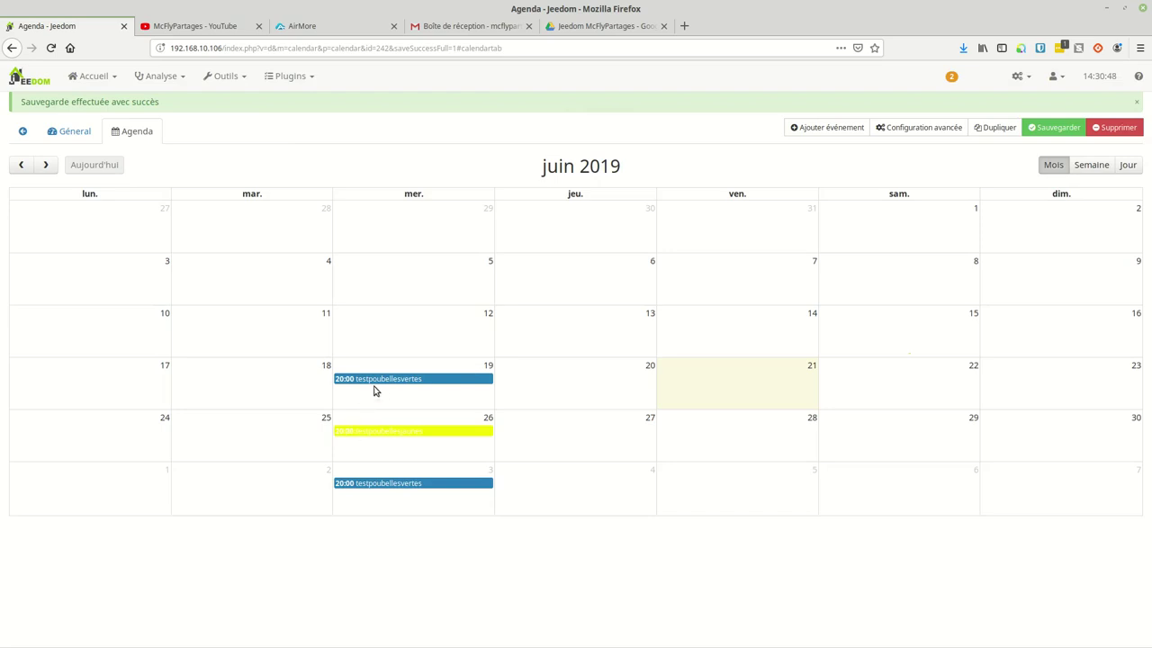
click(394, 382)
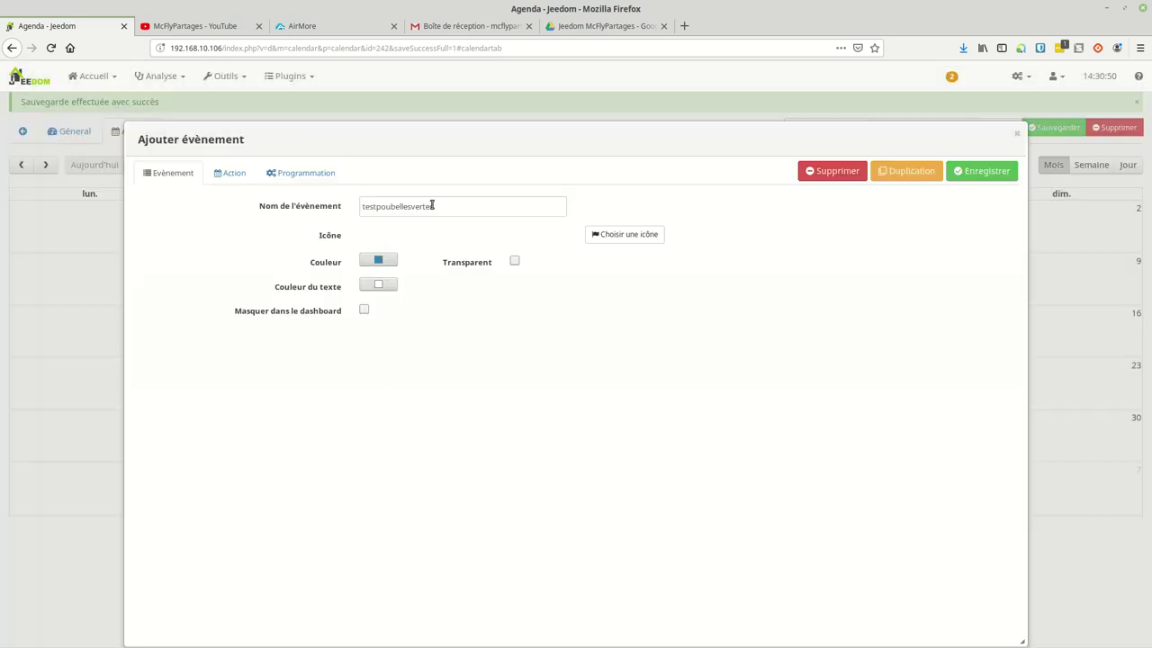
Step: Colour testpoubellesvertes bright green, save it, and return to the agenda's general event list
click(379, 261)
click(417, 278)
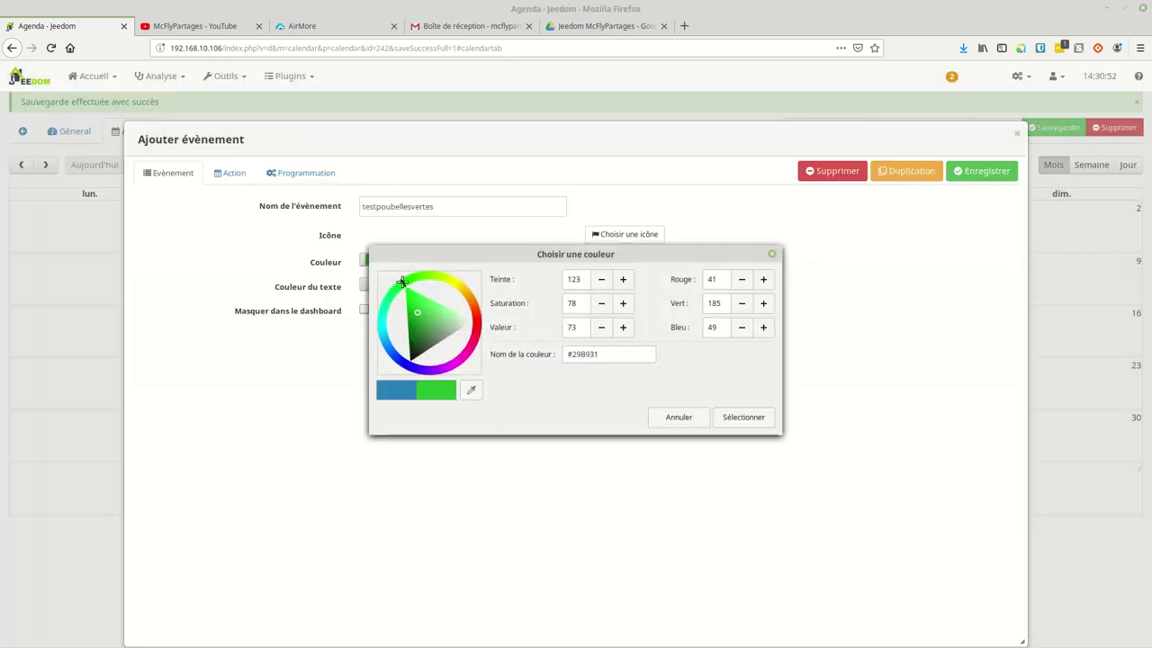
click(429, 277)
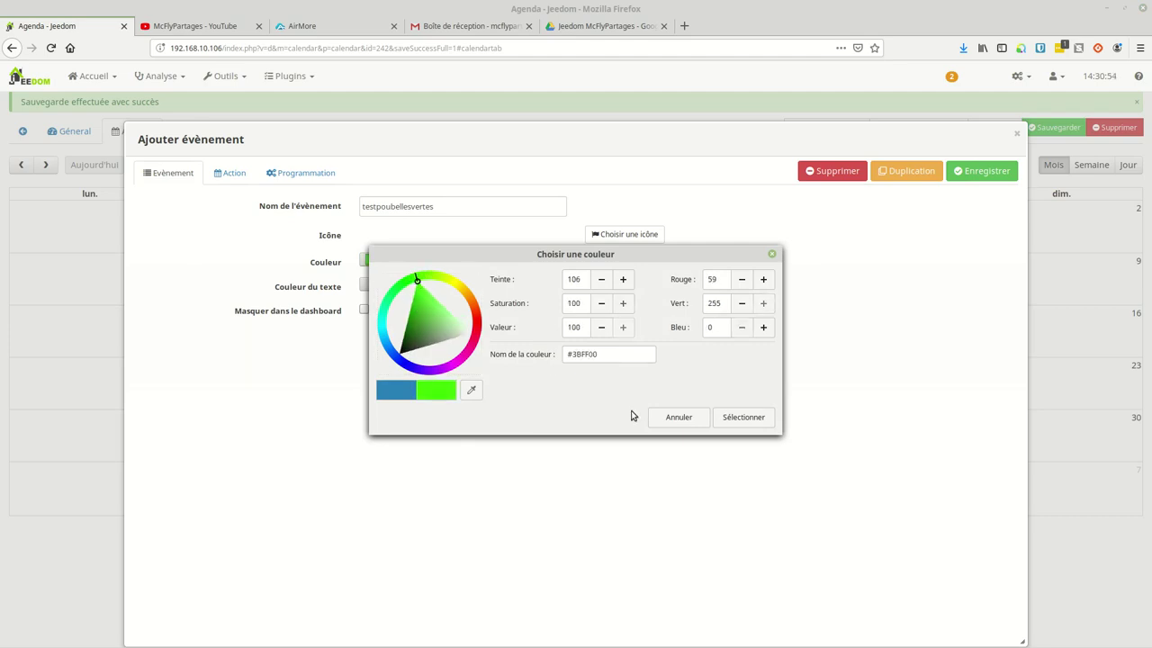
click(765, 414)
click(971, 173)
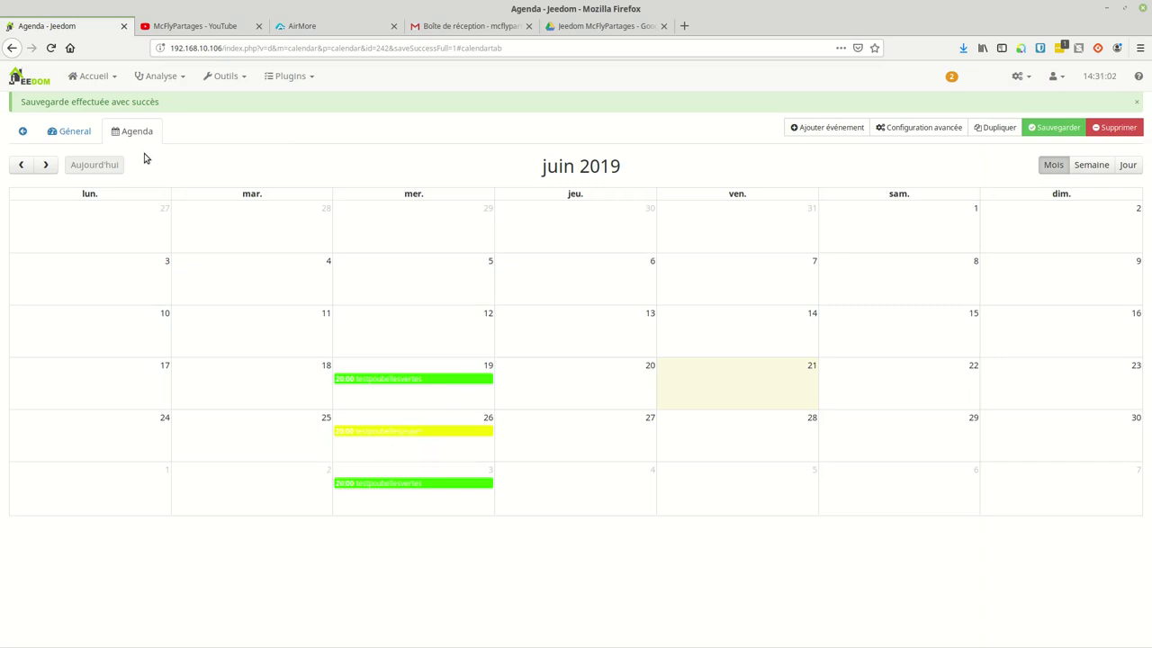
click(80, 133)
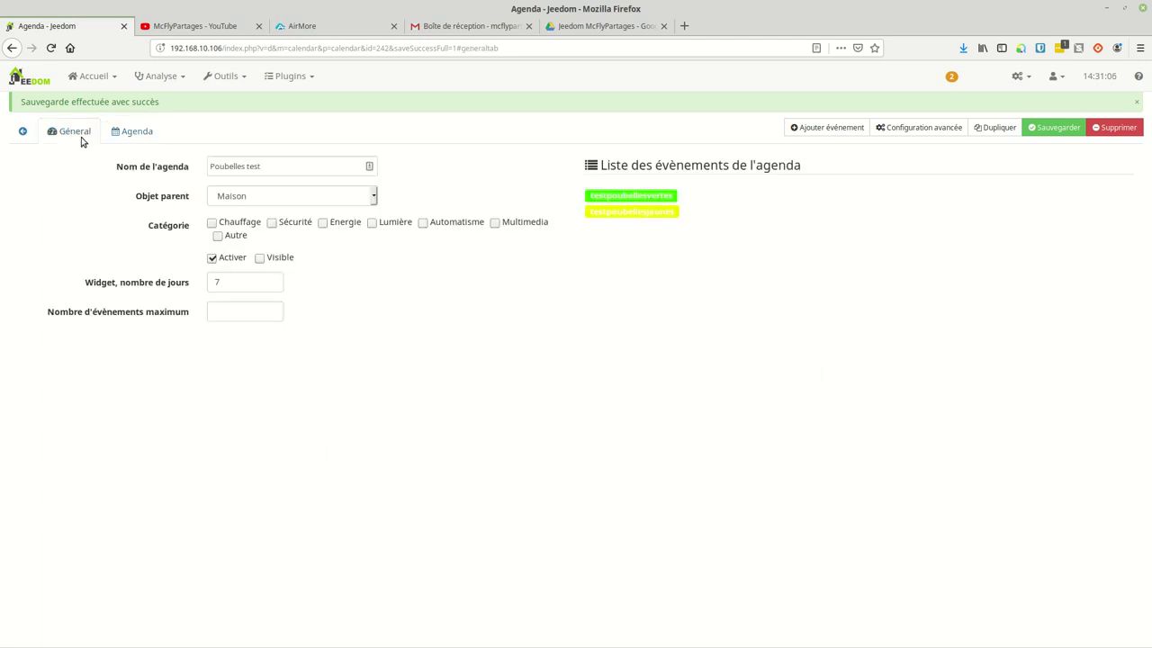
Step: Add a start action to testpoubellesvertes that runs a Notifications › Jeedom Test command
click(619, 197)
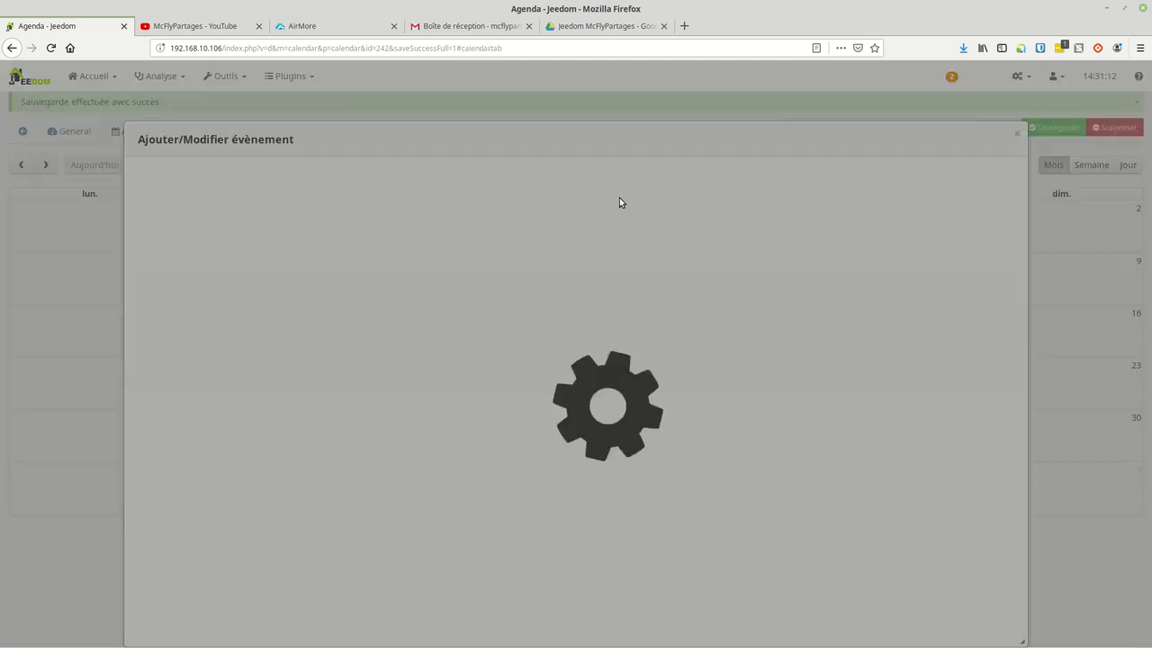
click(292, 179)
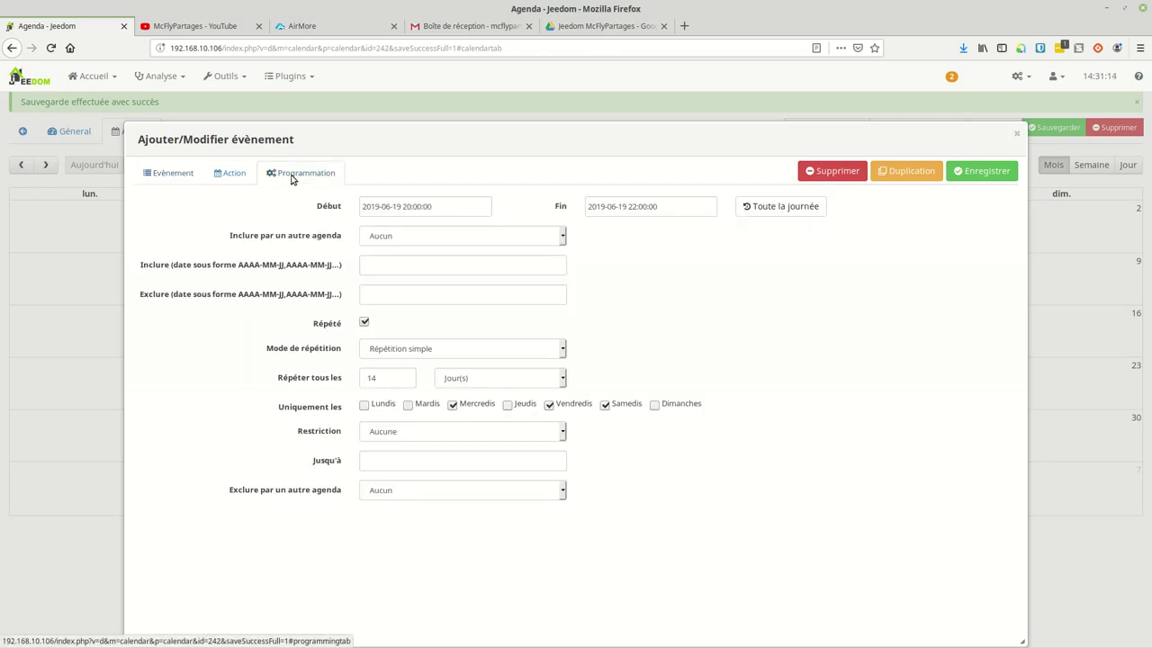
click(226, 186)
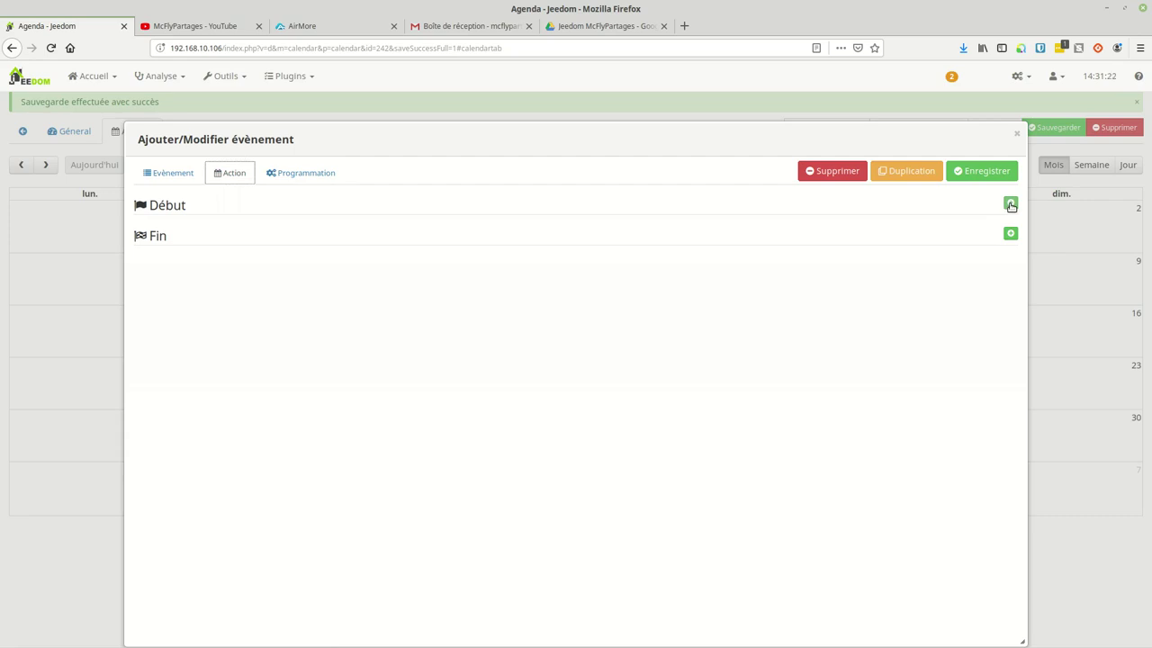
click(1011, 206)
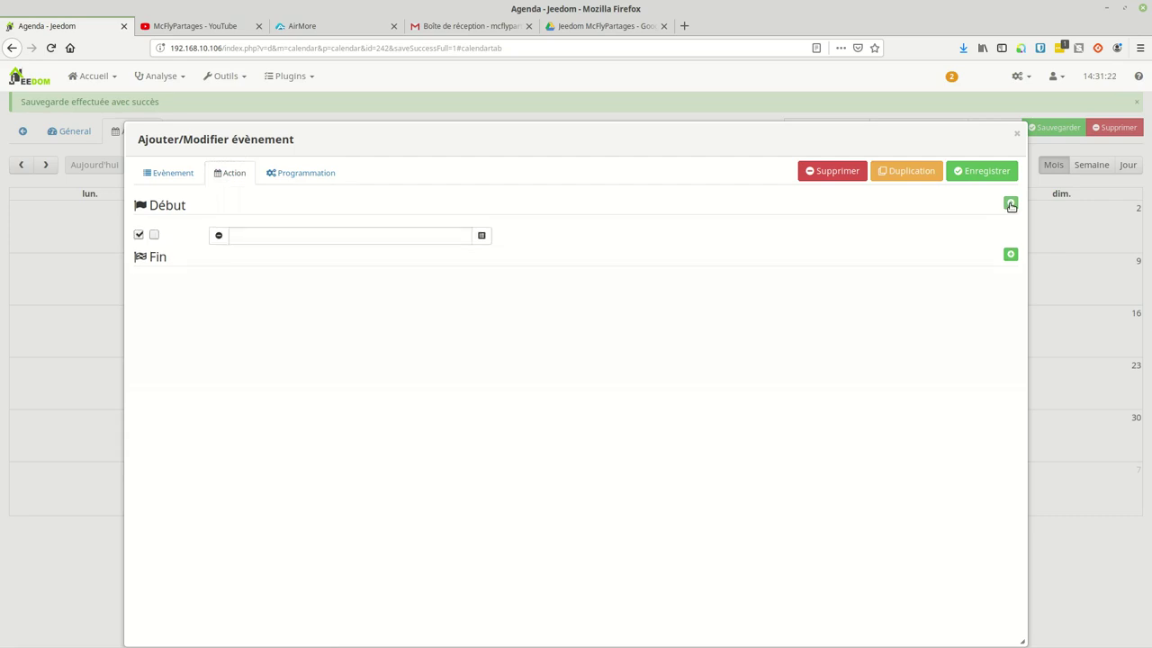
click(482, 235)
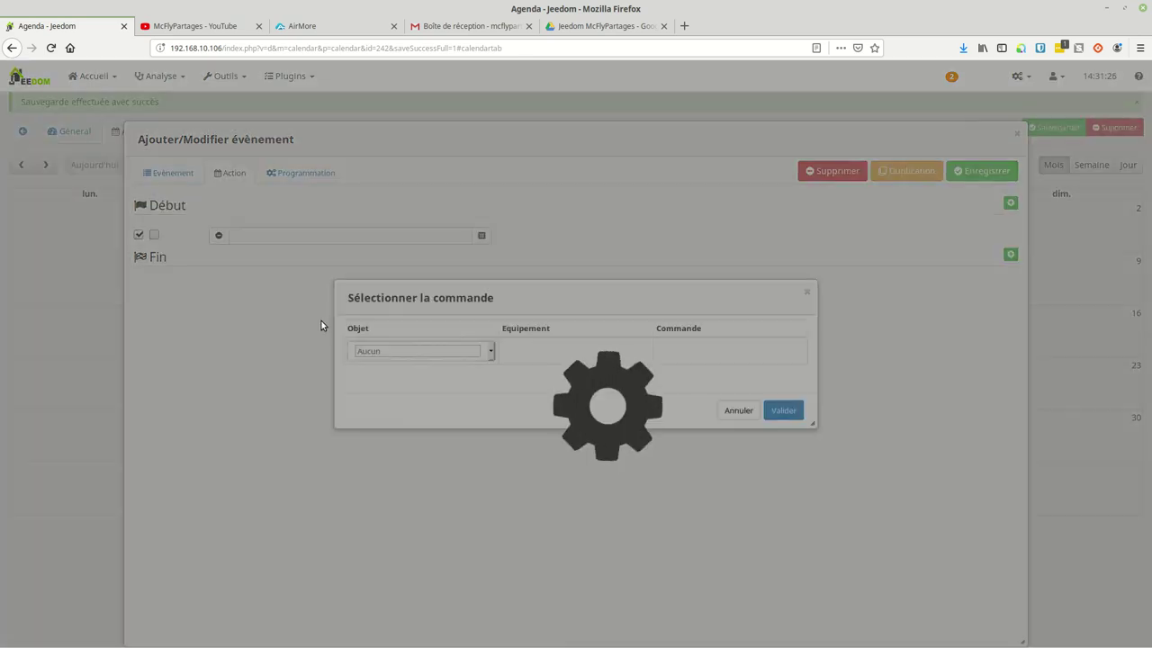
click(441, 351)
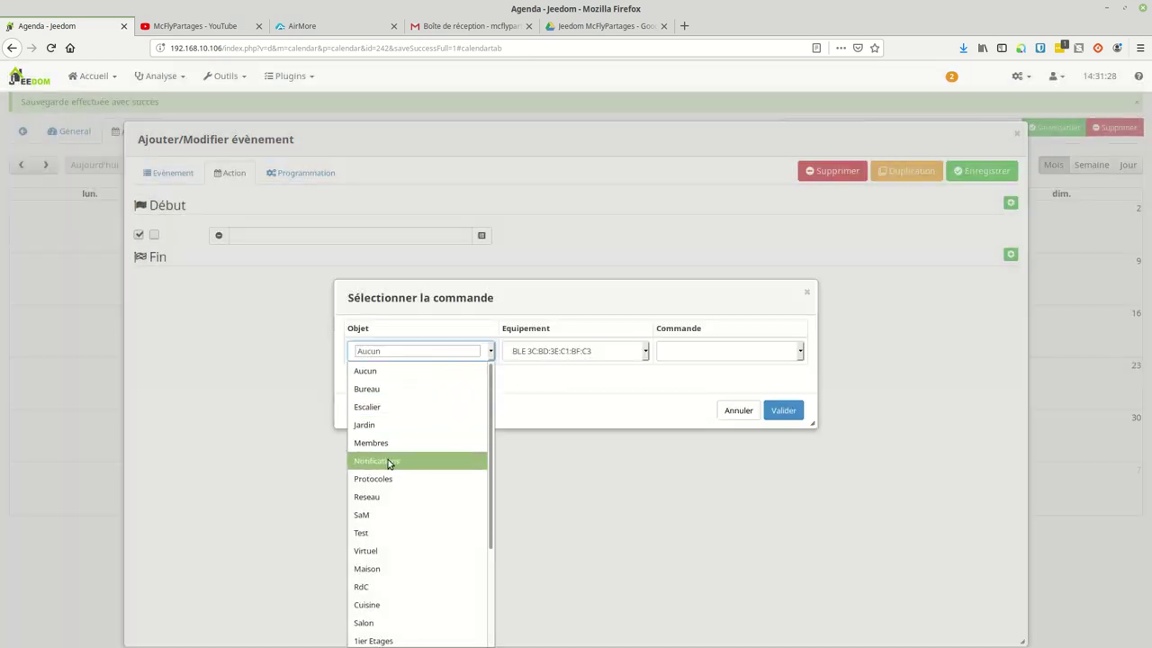
click(449, 460)
click(543, 356)
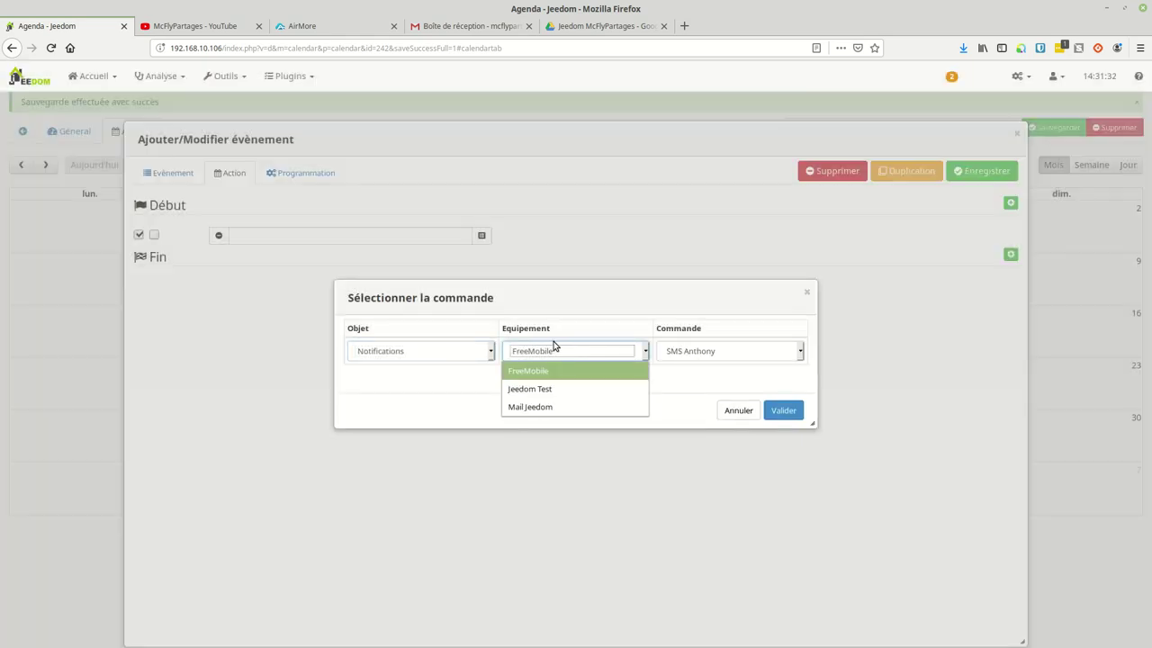
click(532, 388)
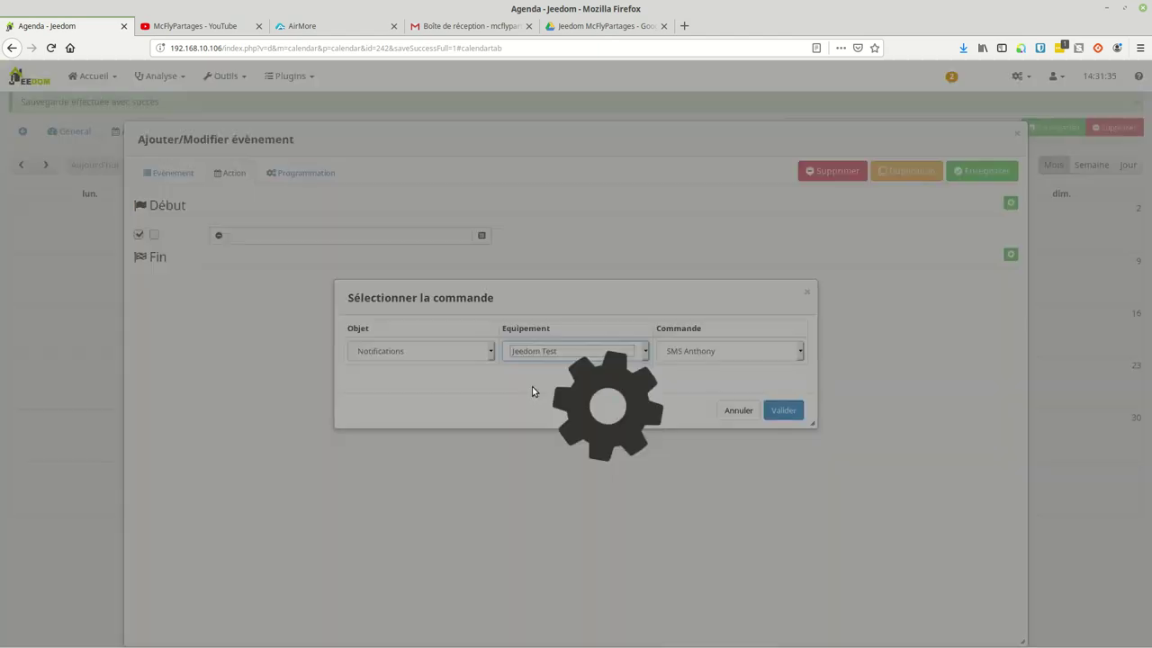
click(781, 412)
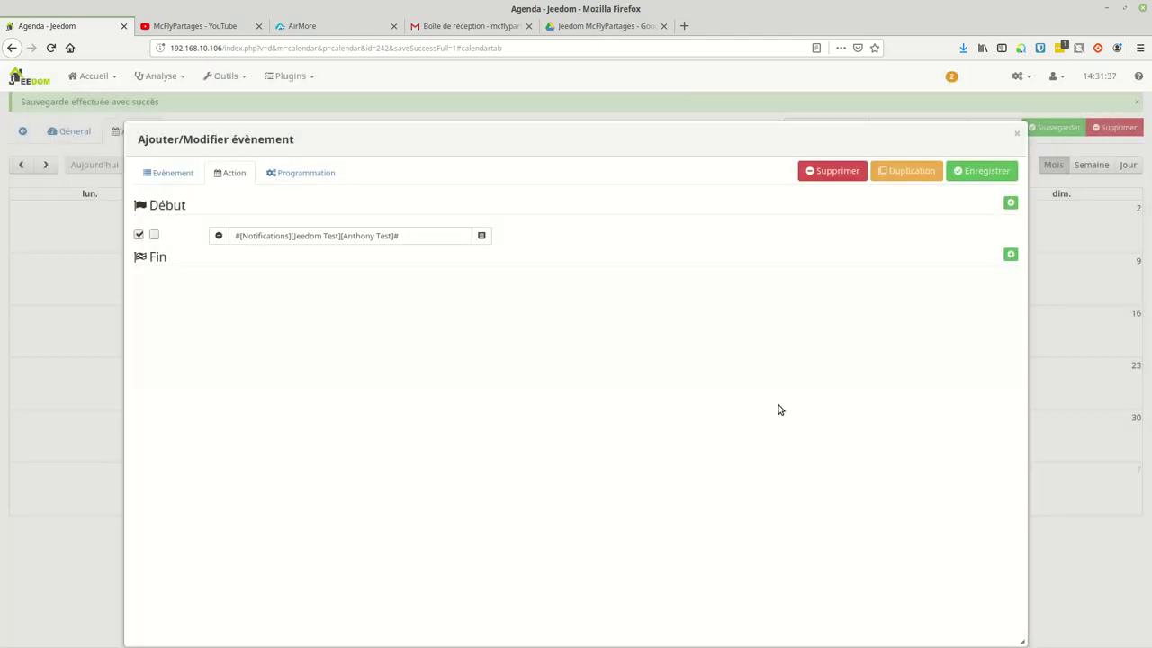
Step: Add a Fin variable action setting testpoubellejaune to 1 to the green bin event and save
click(658, 252)
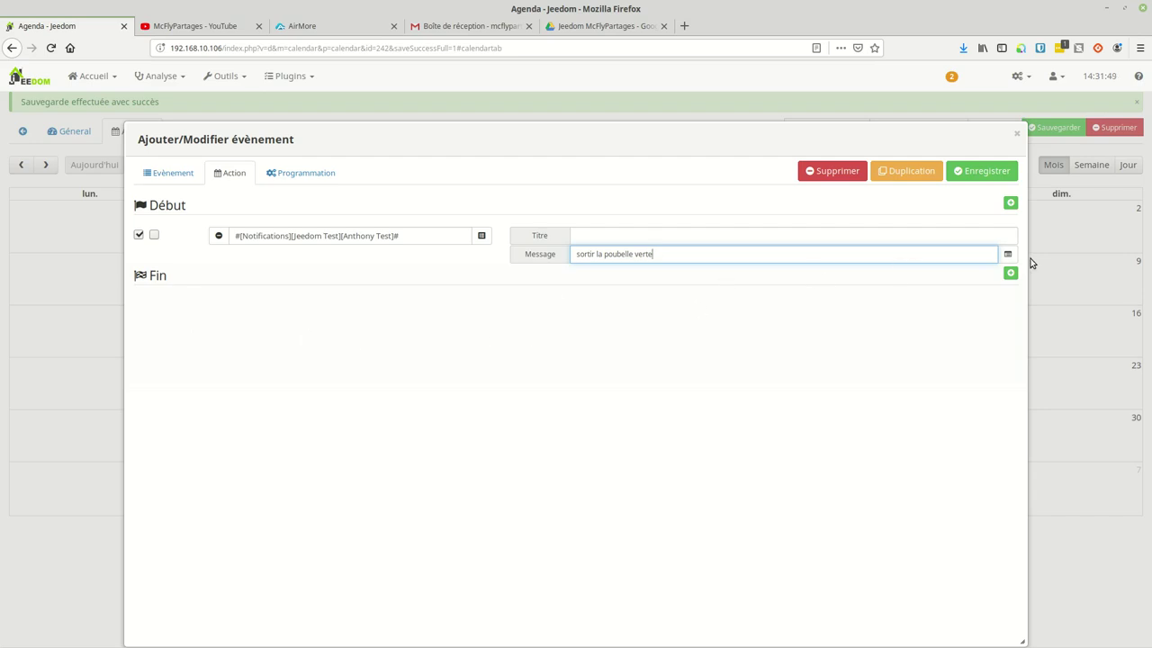
click(1011, 273)
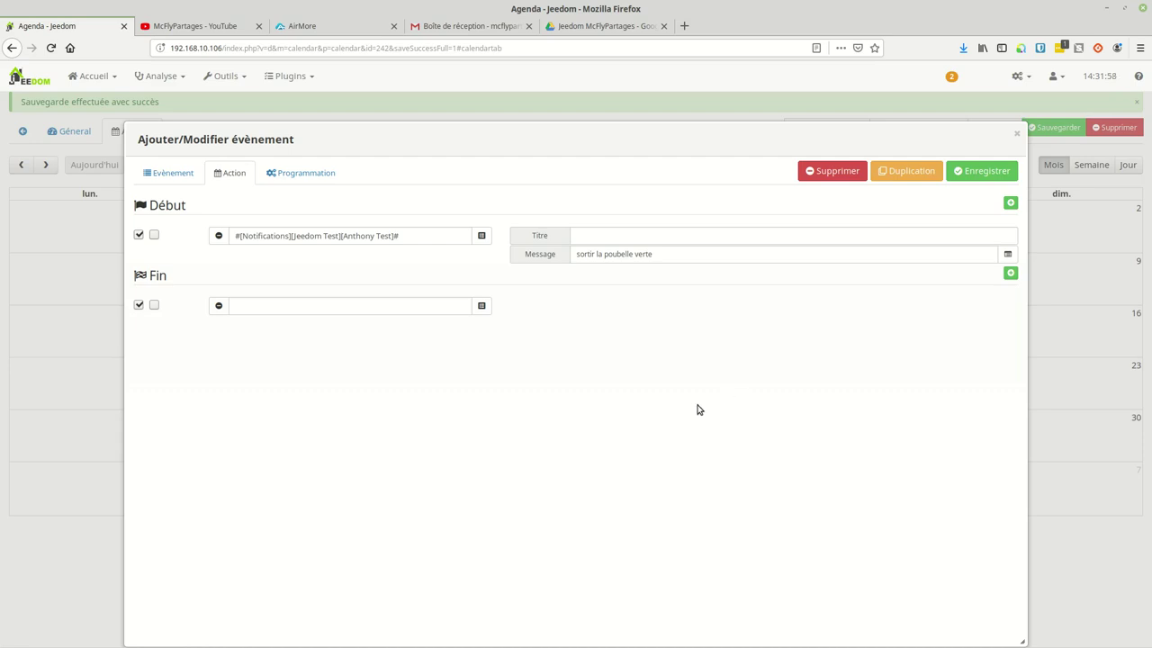
click(263, 307)
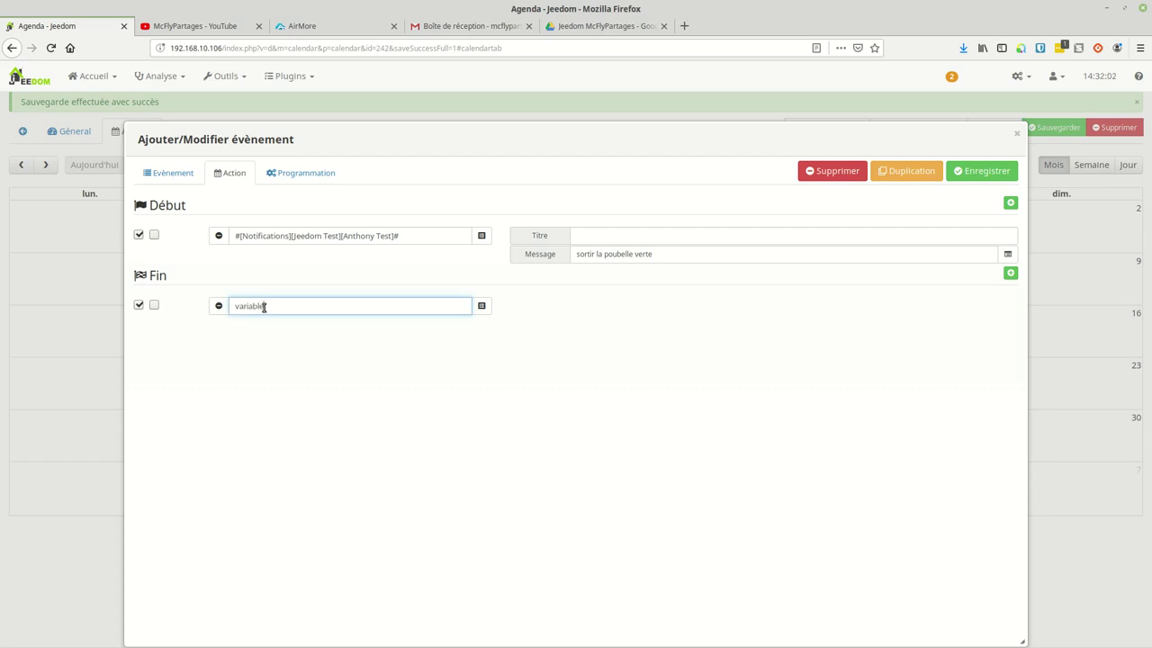
click(253, 366)
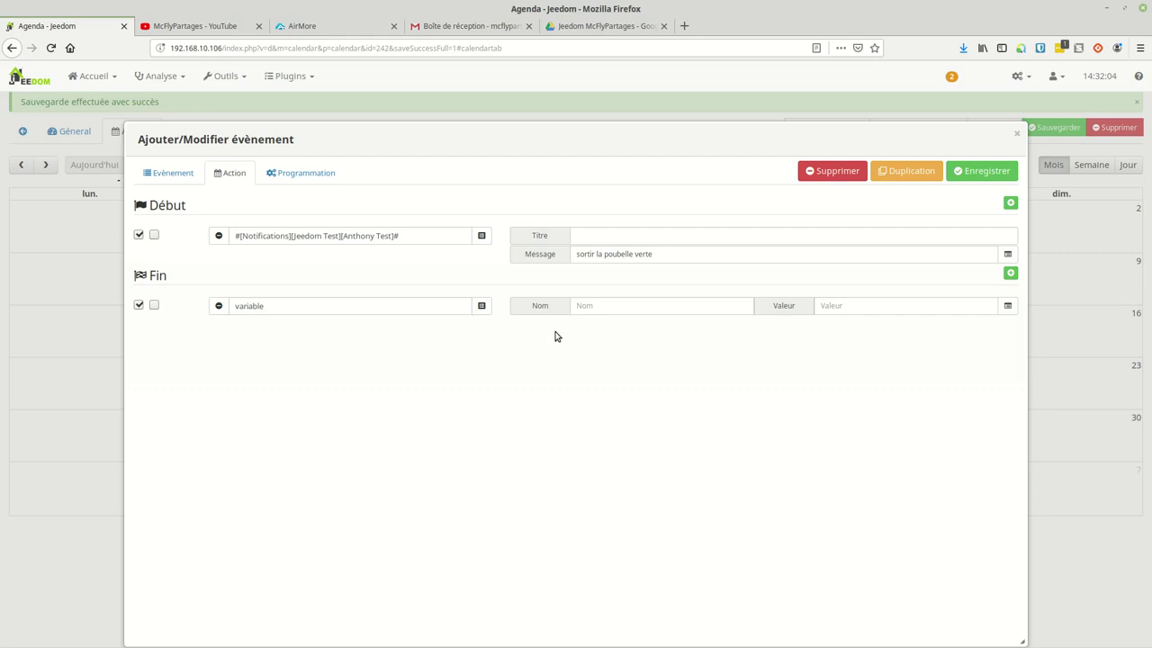
click(594, 307)
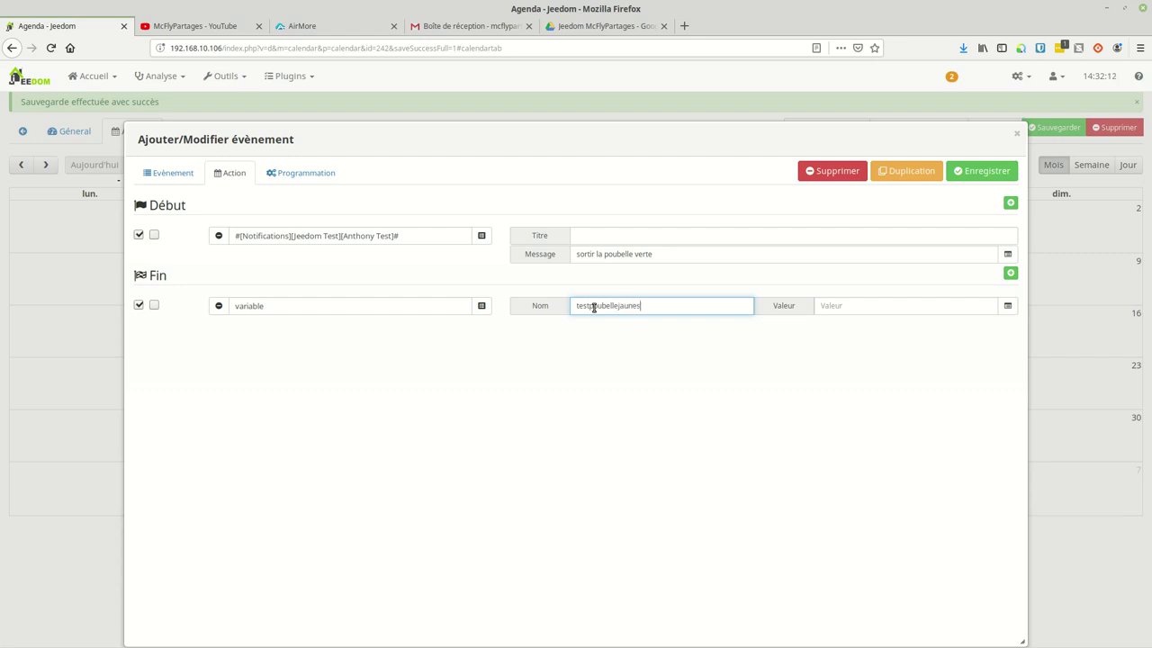
click(619, 306)
text(s)
key(BackSpace)
click(835, 307)
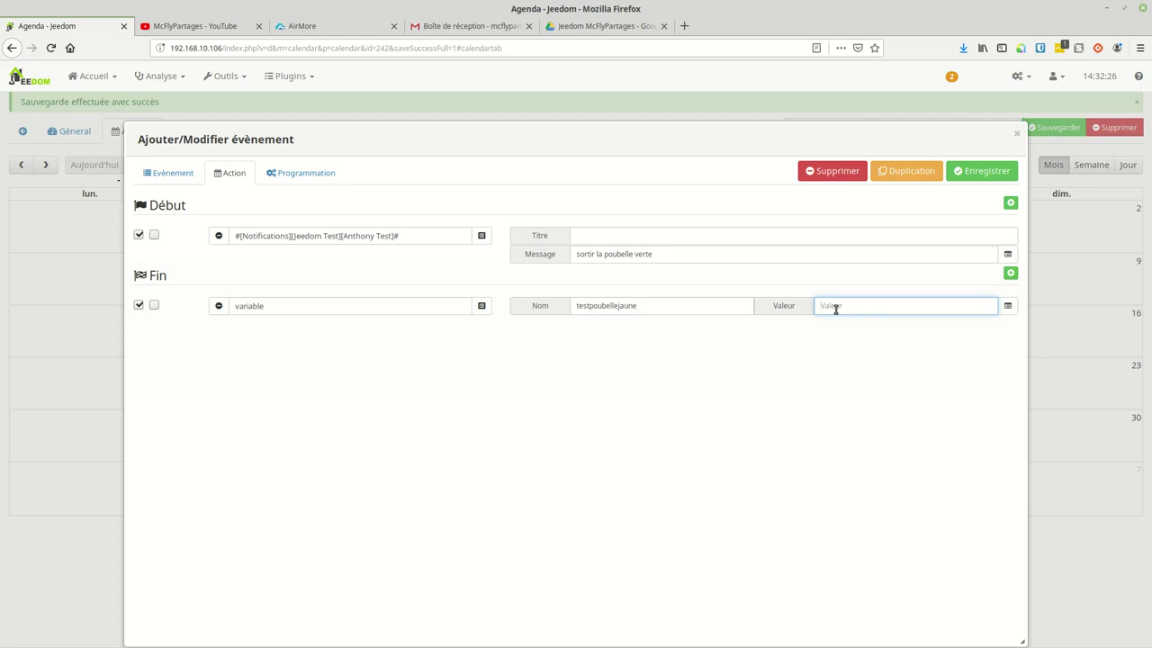
text(1)
click(977, 168)
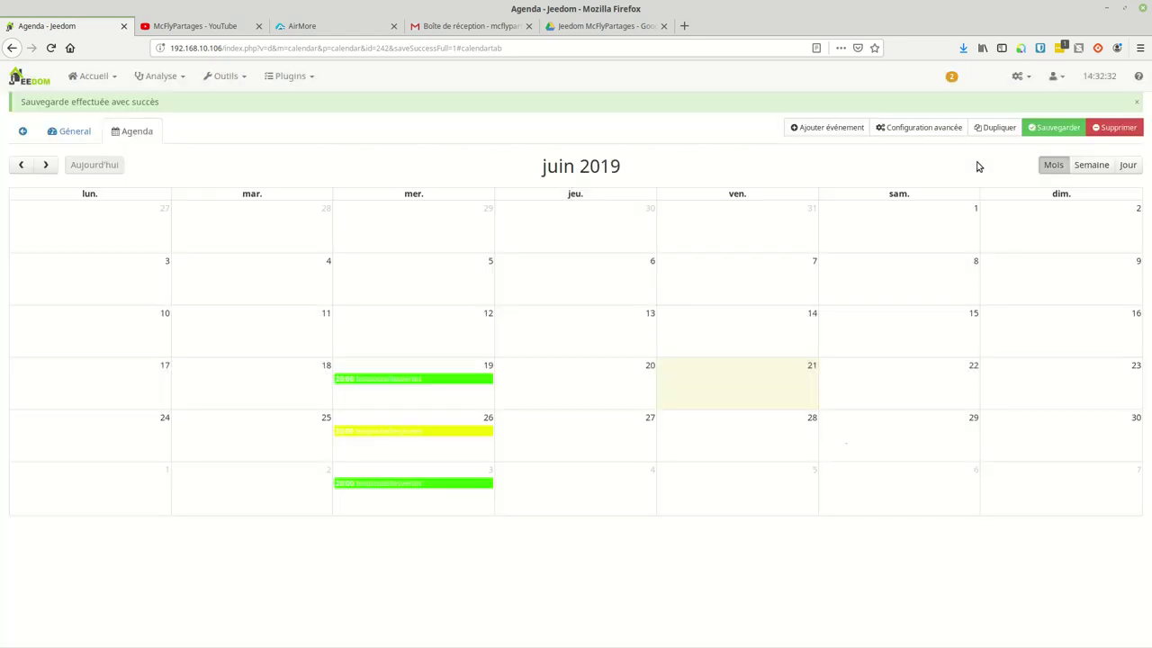
Step: Open the yellow bin event and add a Début action using the Jeedom Test notification command
click(392, 436)
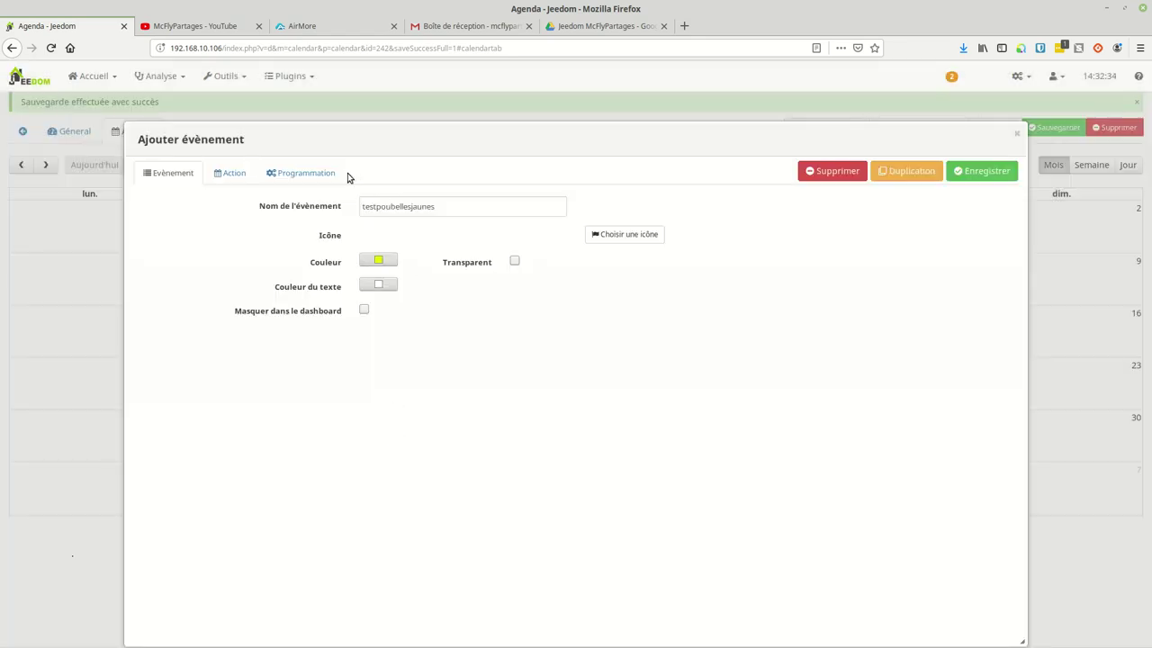
click(227, 174)
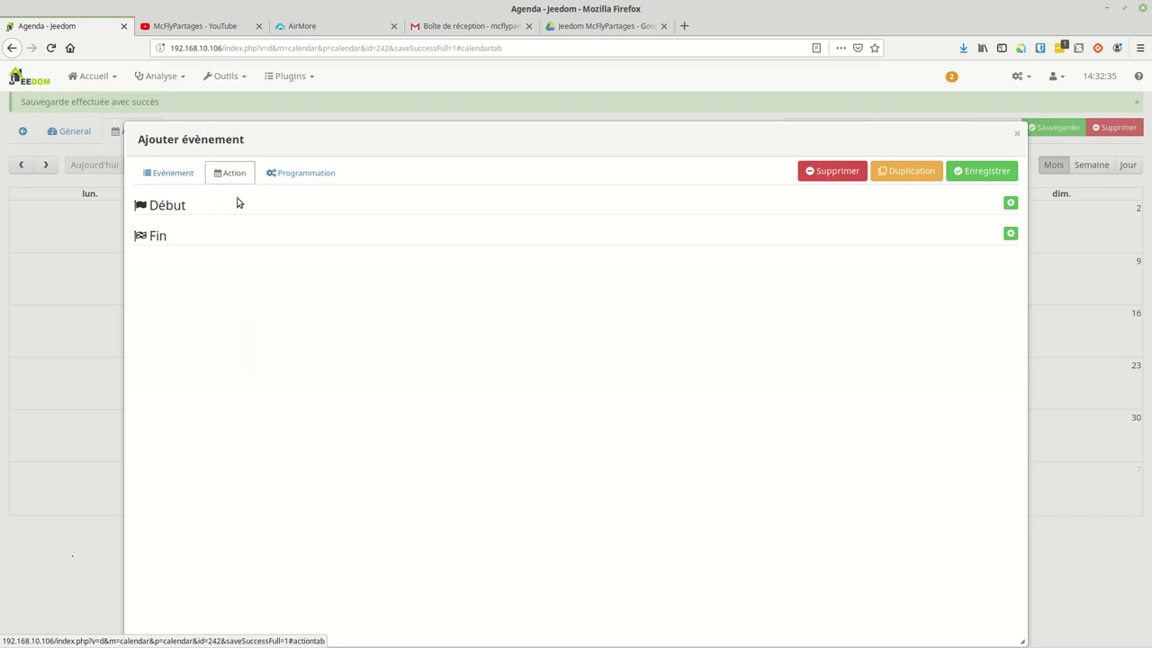
click(1010, 202)
click(442, 237)
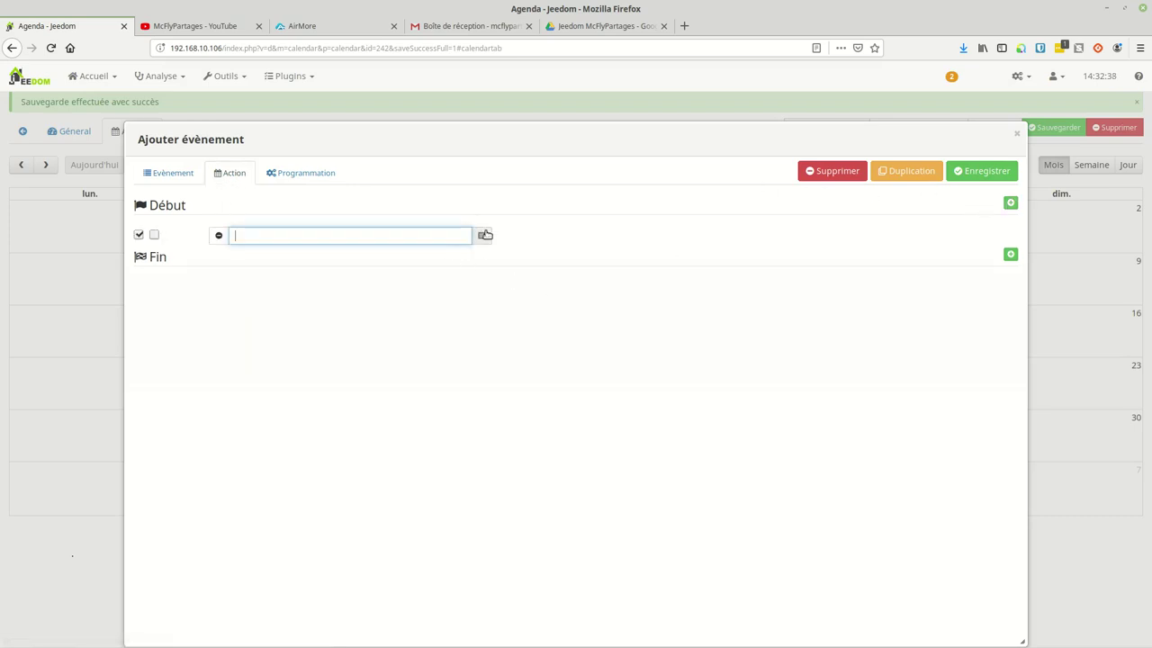
click(483, 235)
click(542, 350)
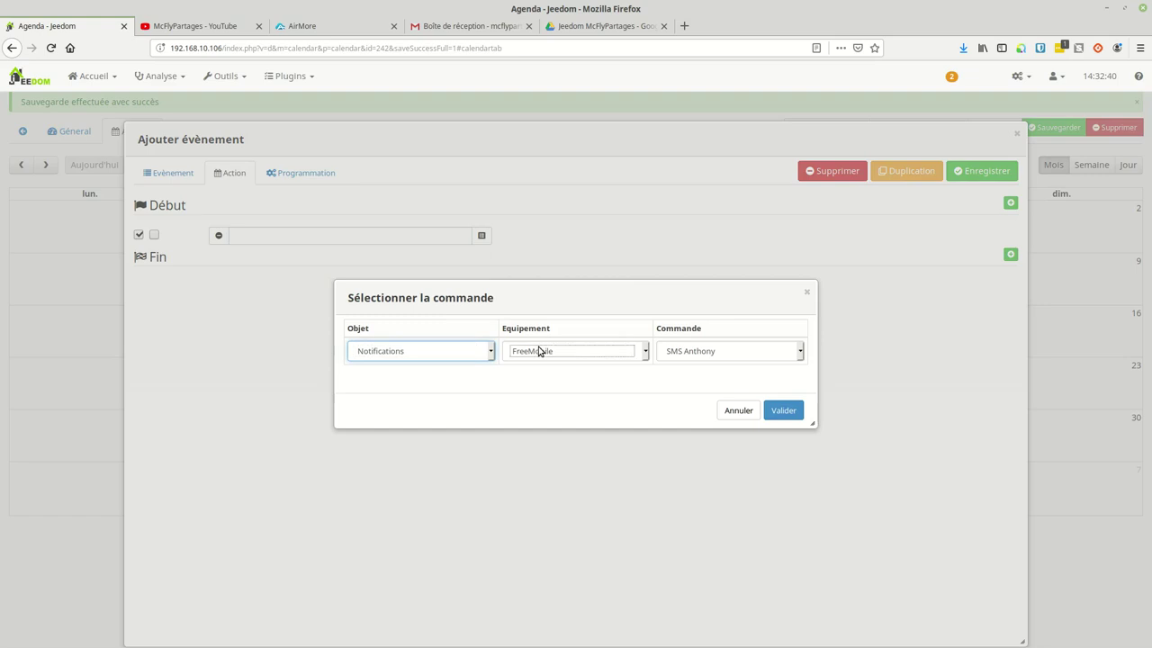
click(549, 392)
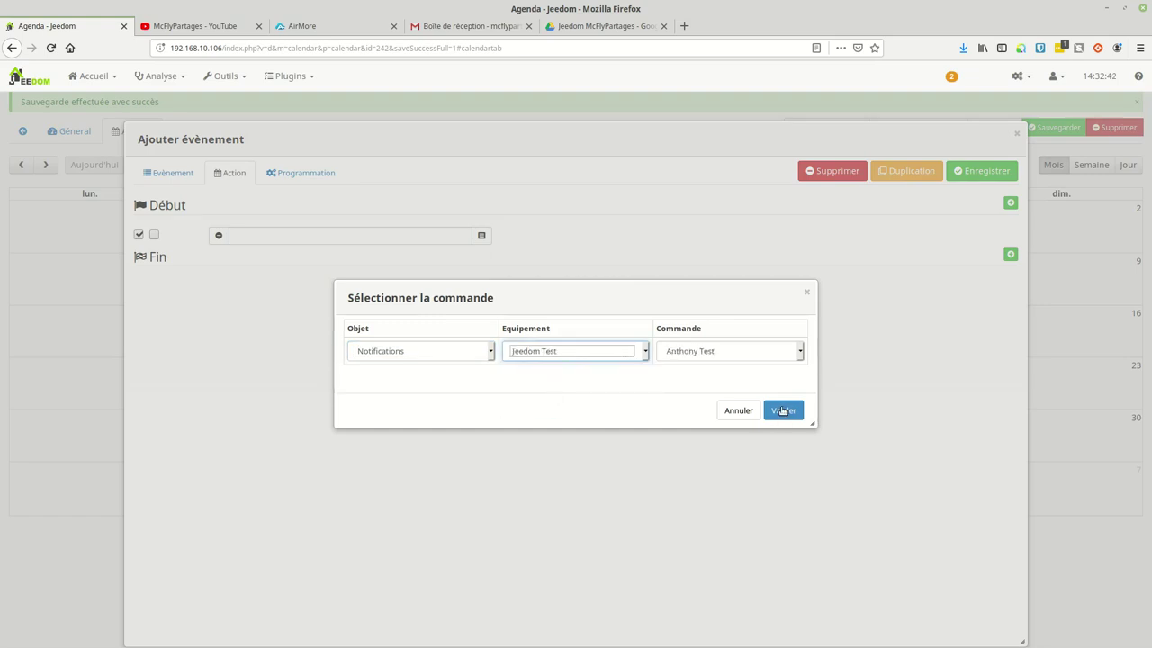
click(783, 410)
Step: Set the notification message to 'Sortir la poubelle jaune' and add a Fin action
click(628, 239)
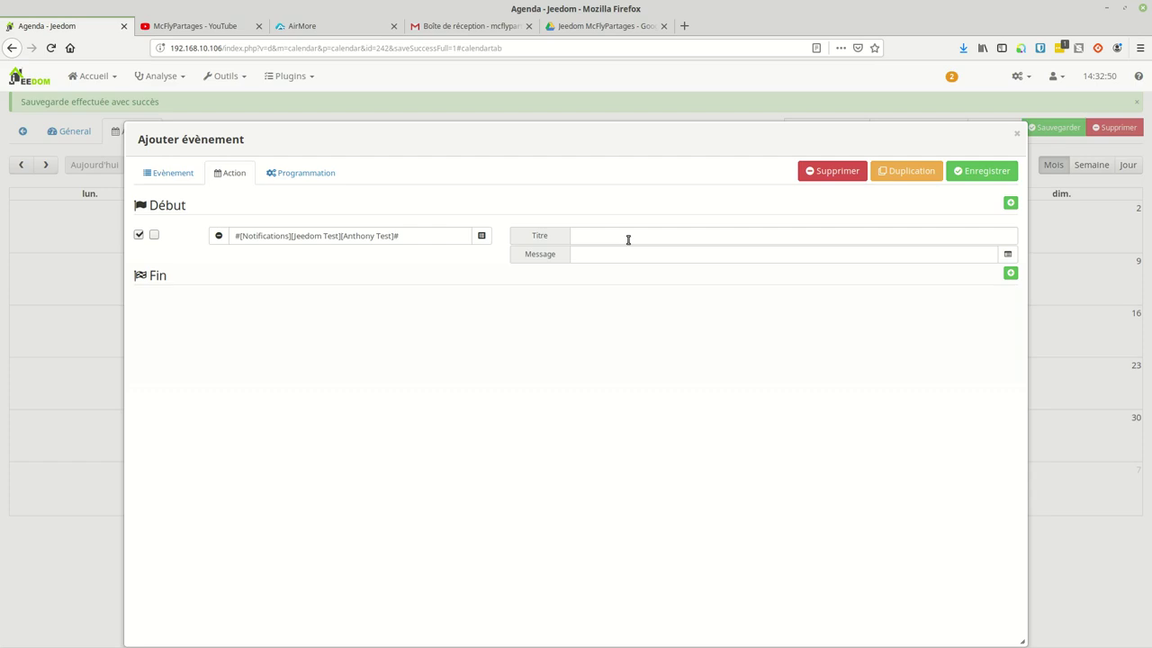
click(615, 250)
text(Sortir la po)
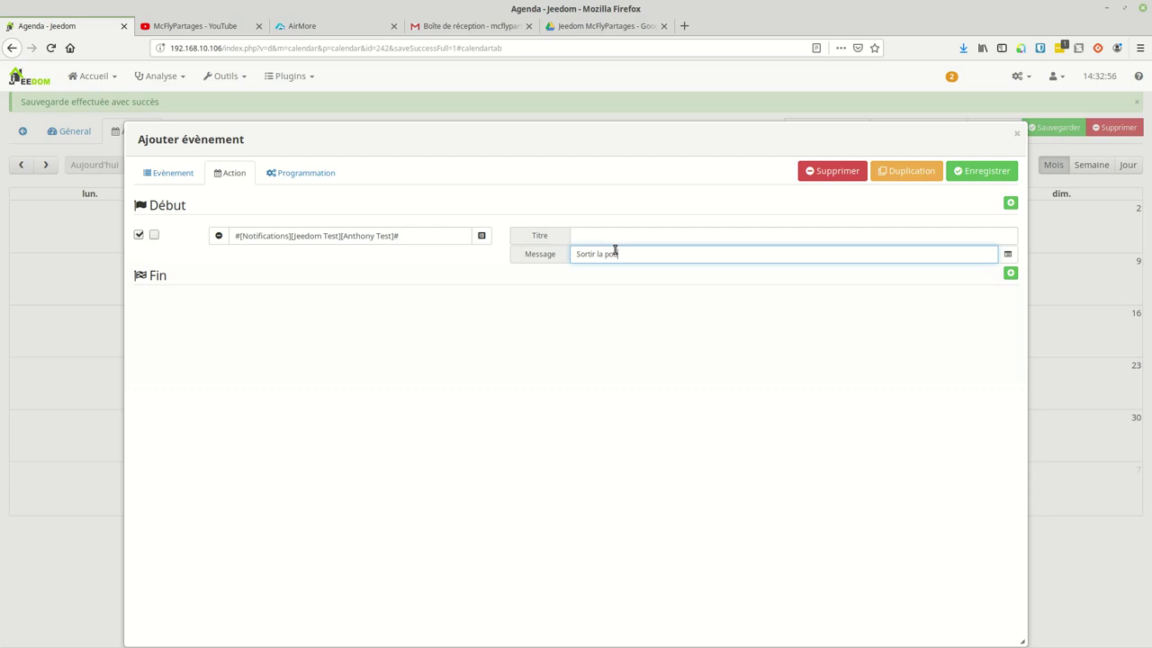
text(ubelle jaune)
click(1010, 273)
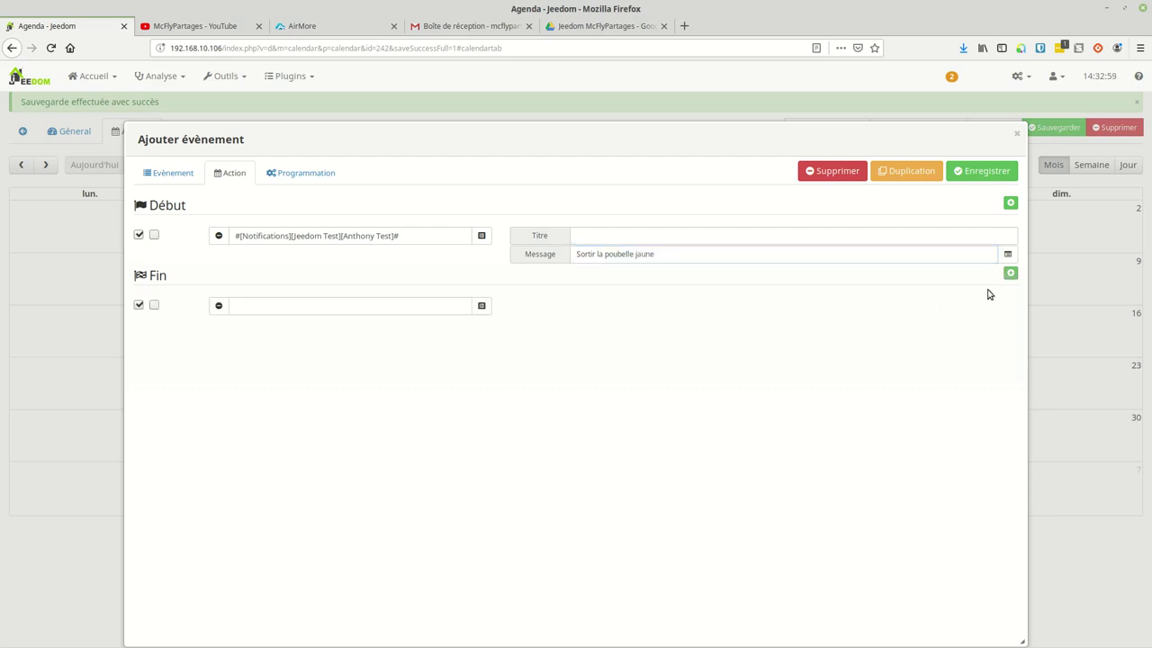
click(430, 308)
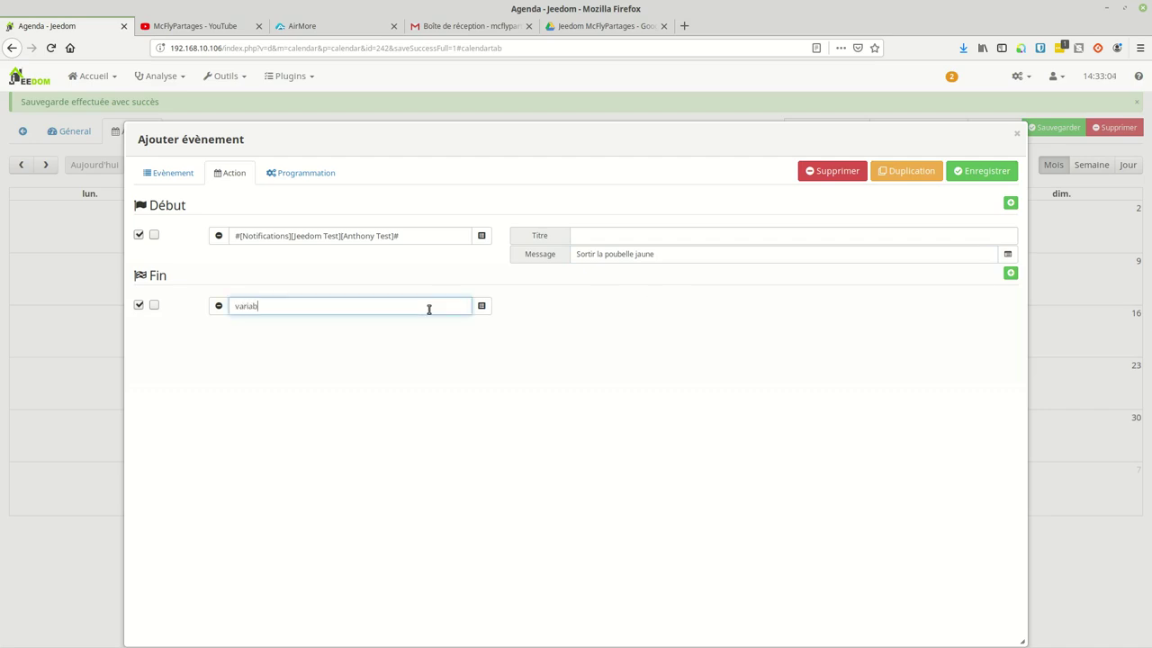
Step: Make the first Fin variable action set testpoubelleverte to 1
click(344, 382)
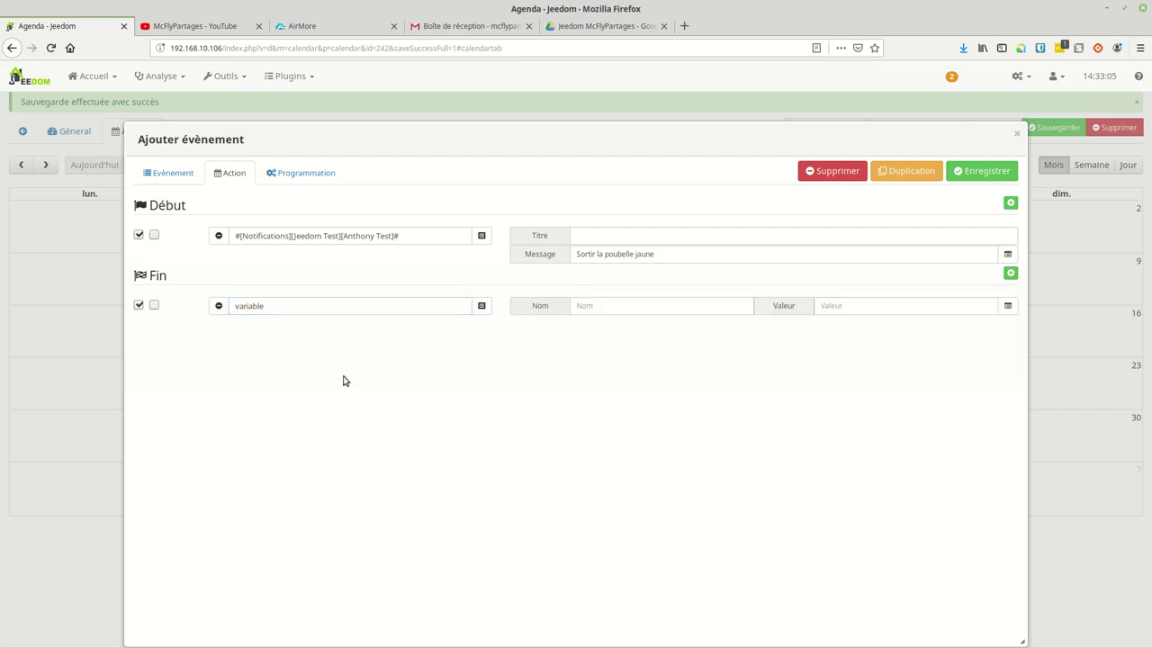
click(598, 306)
text(testpoubelleverte)
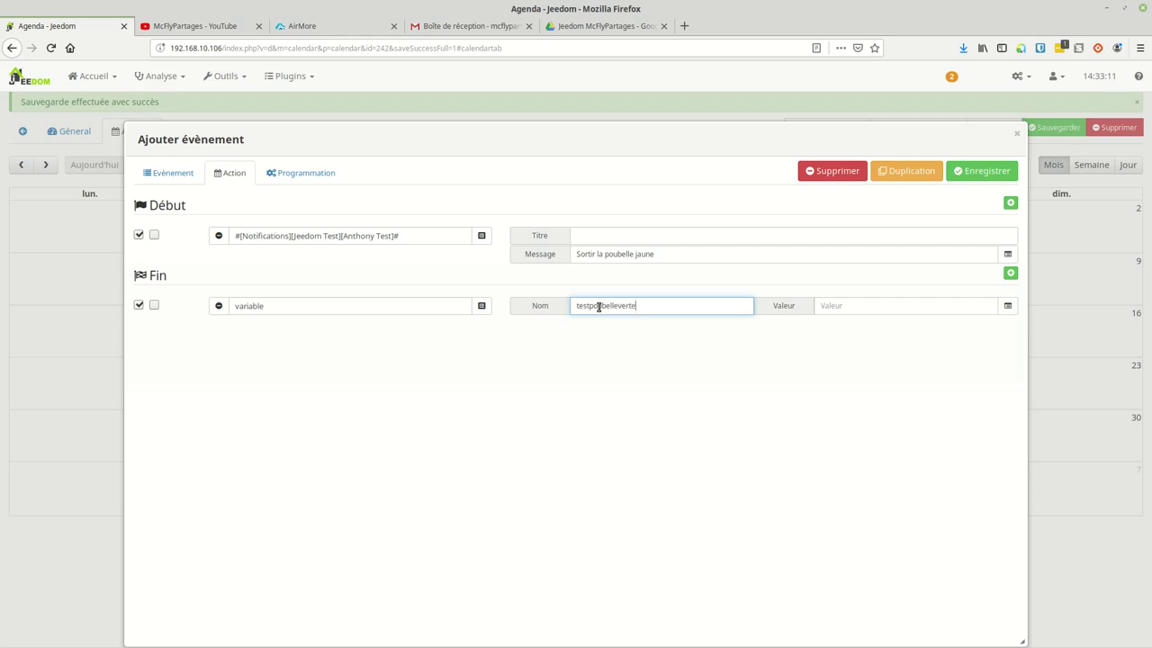
click(886, 307)
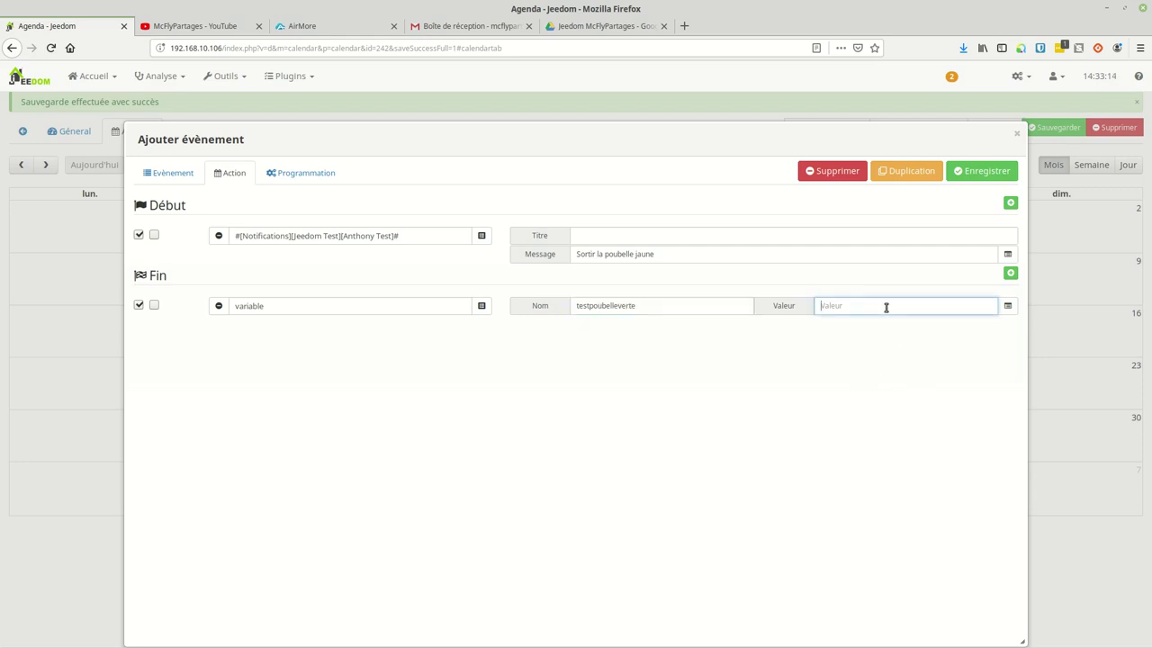
text(1)
Step: Add a second Fin variable action setting testpoubellejaune to 0, then save the yellow event
click(1010, 273)
click(364, 333)
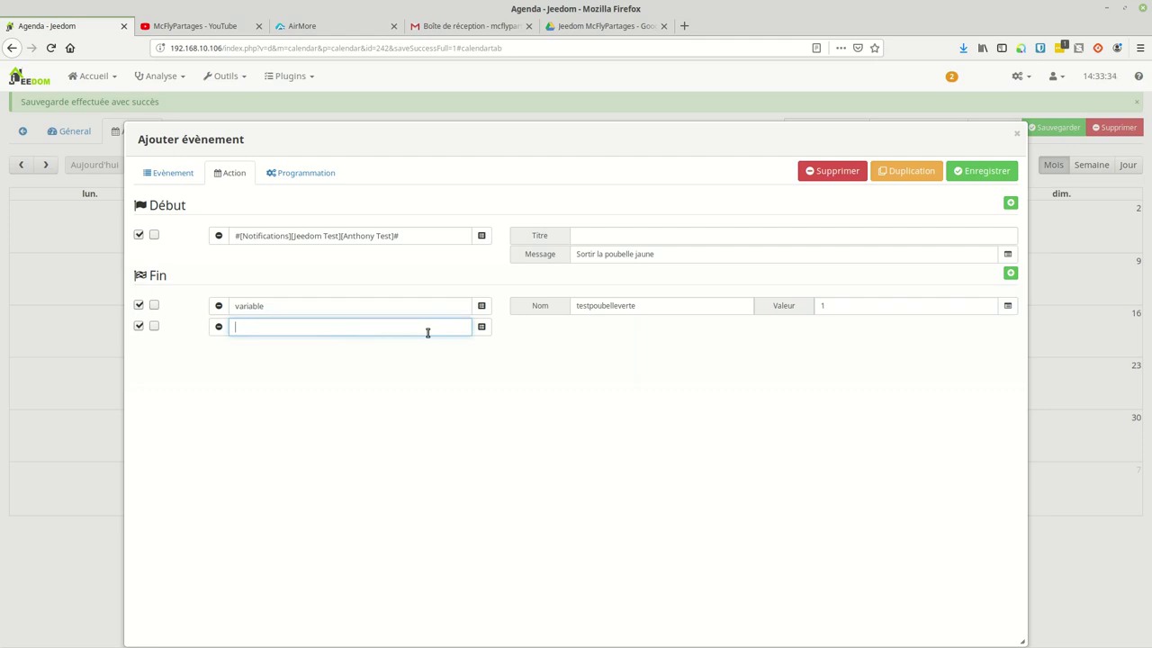
text(variable)
key(Tab)
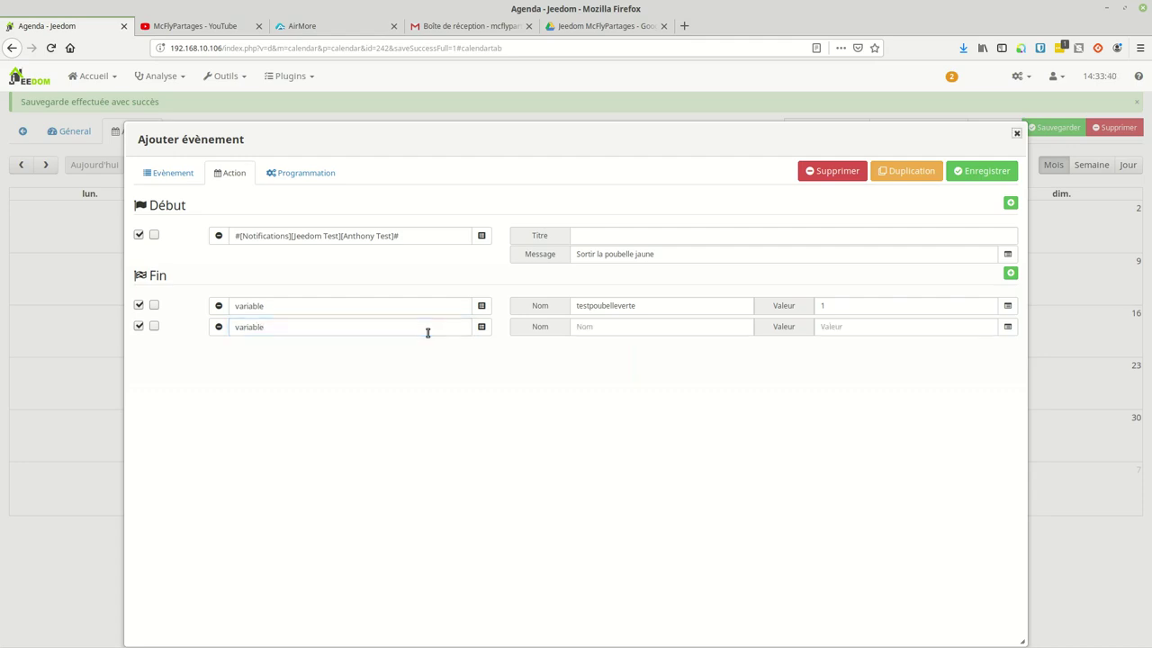
click(590, 325)
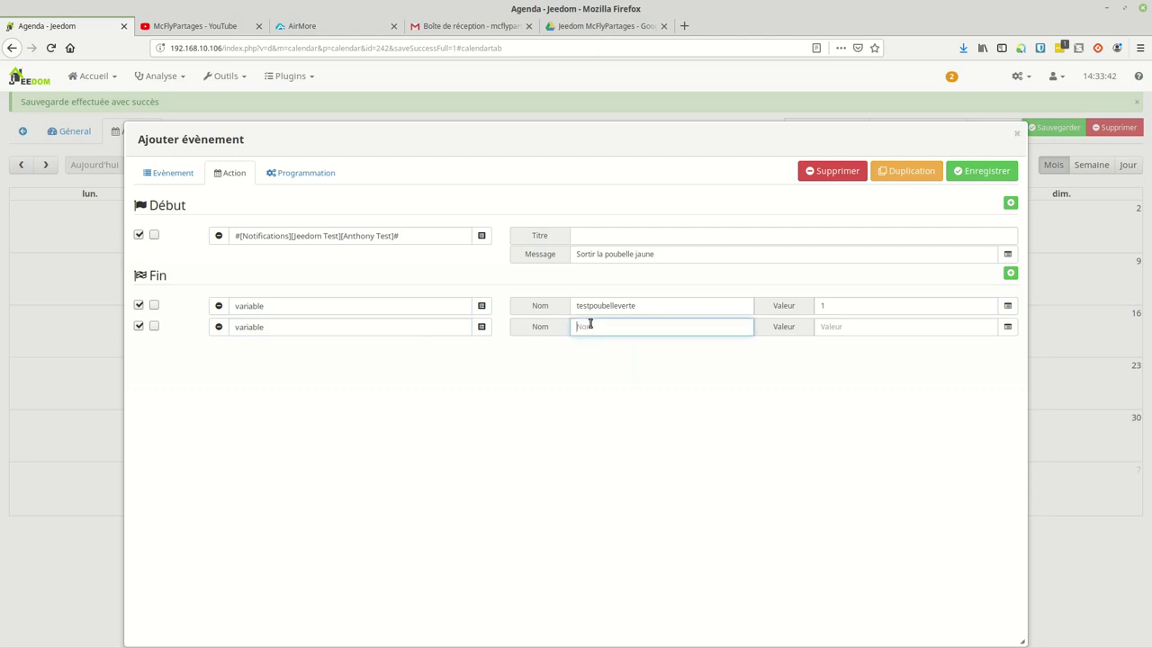
text(testpoubellejaune)
key(Tab)
text(0)
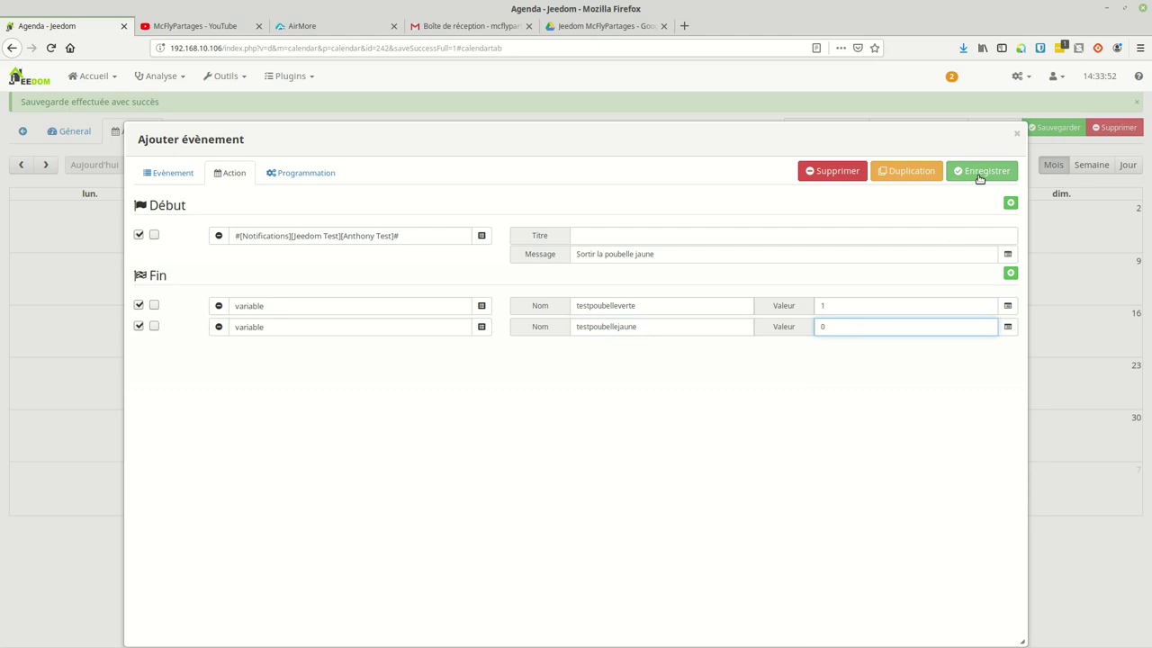
click(980, 179)
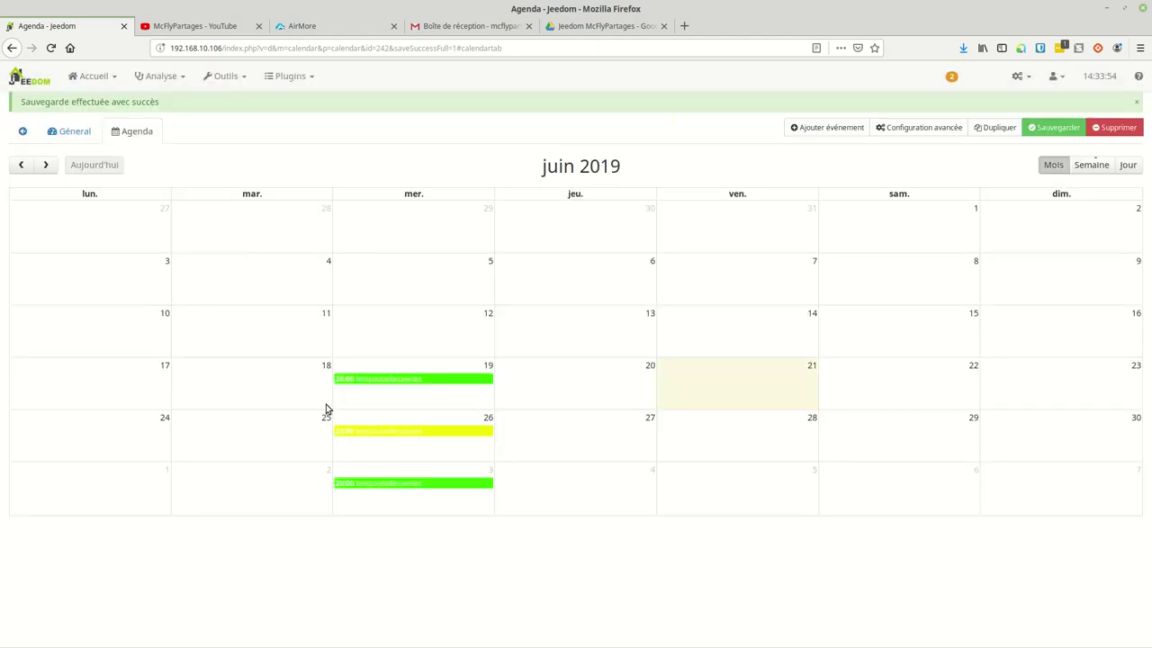
Step: Open the green bin event and add a second Fin action as a variable action
click(399, 378)
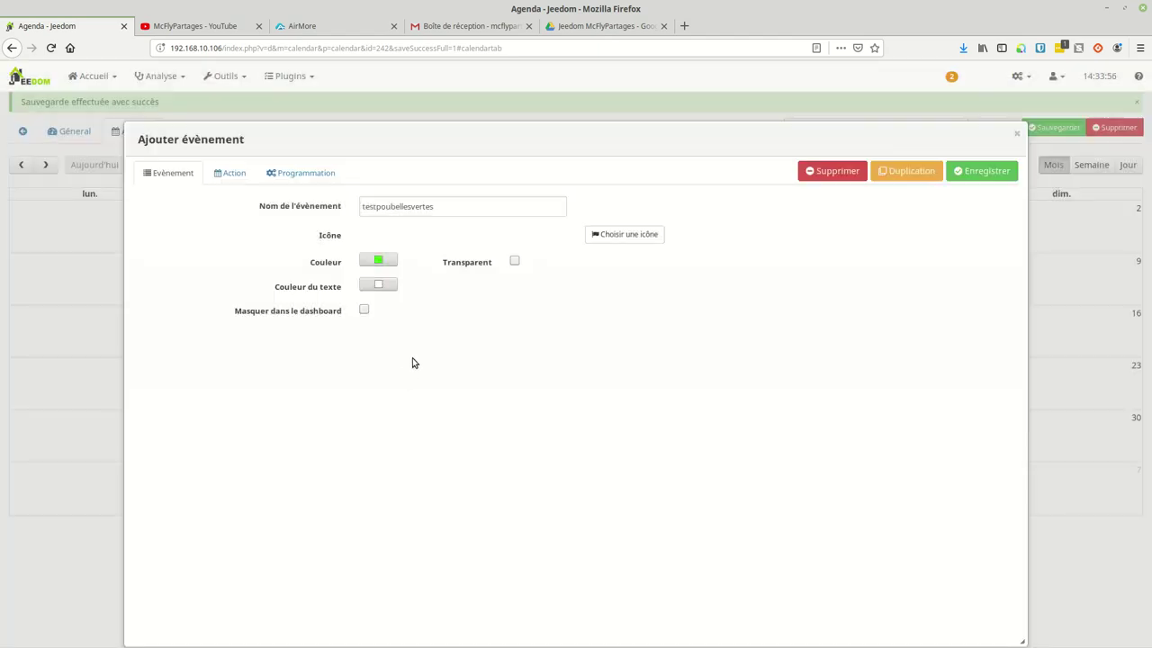
click(300, 172)
click(231, 172)
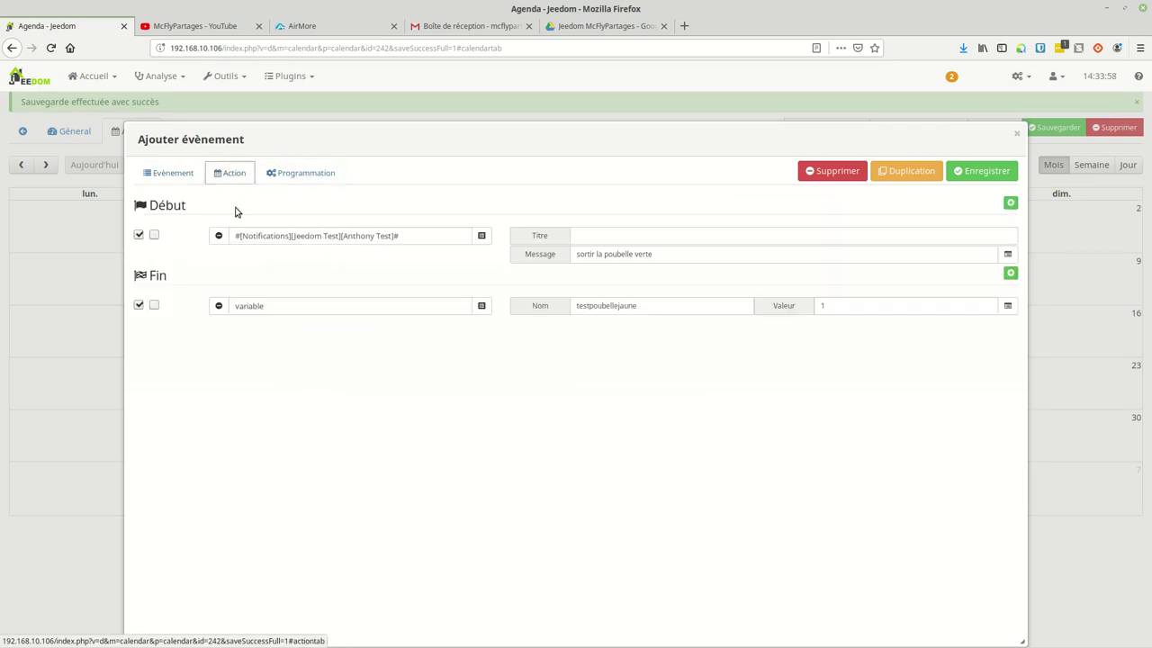
click(1010, 272)
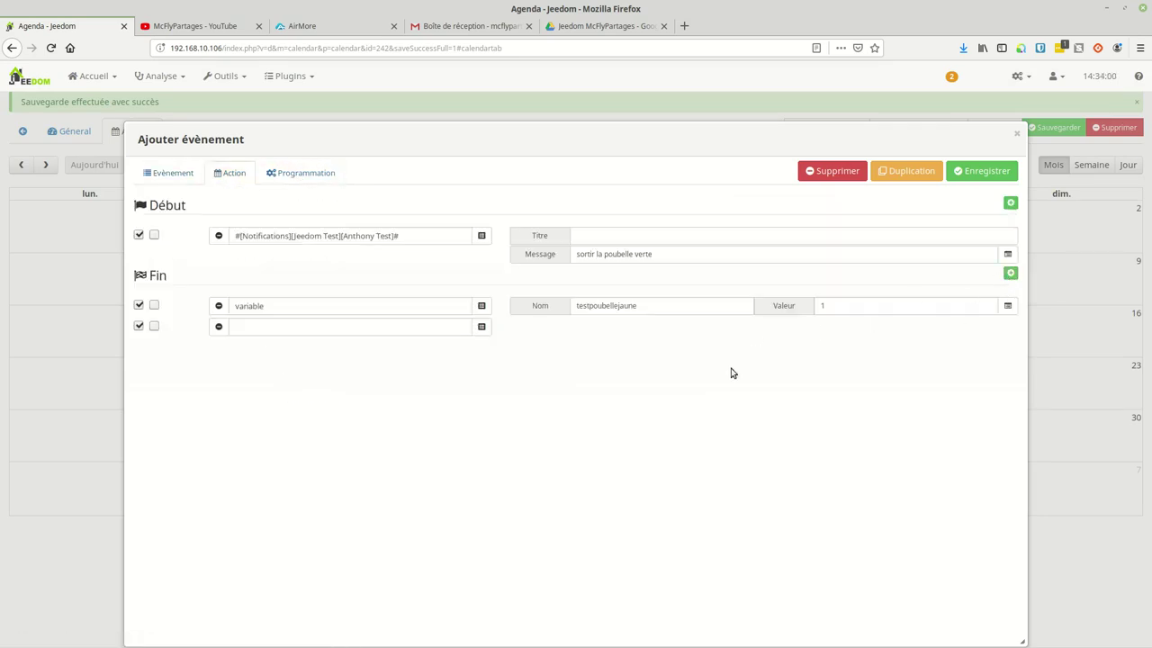
double_click(310, 308)
key(ctrl+c)
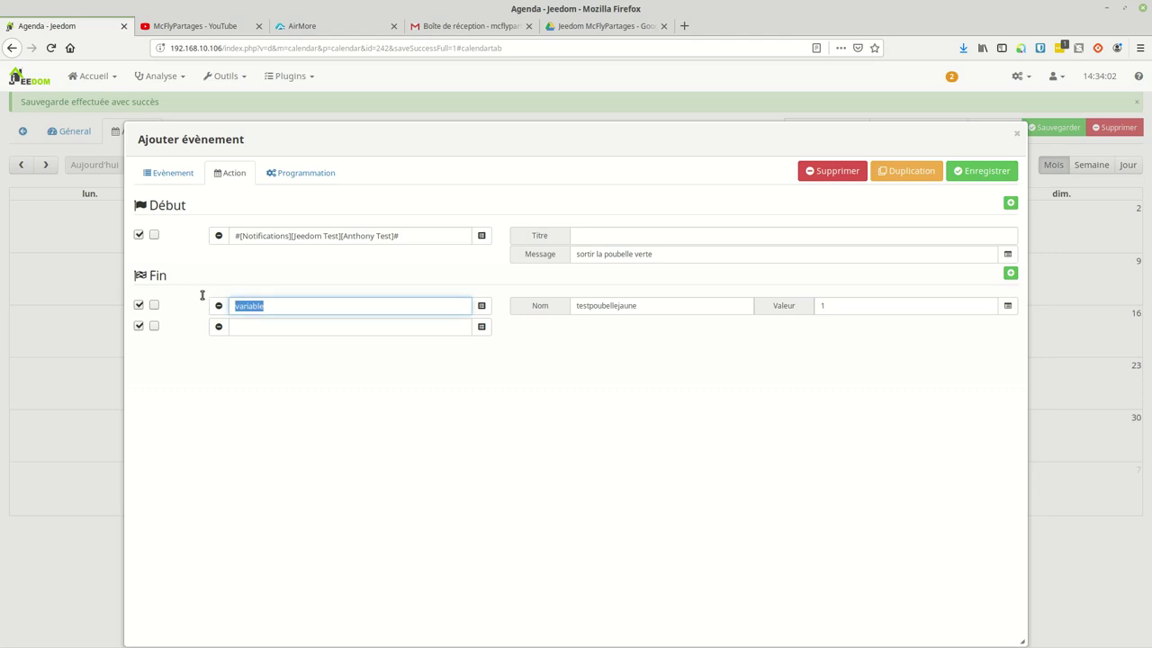
click(272, 326)
key(ctrl+v)
Step: Set the second variable's name to testpoubelleverte and its value to 0, then save
click(658, 307)
drag(645, 306, 562, 306)
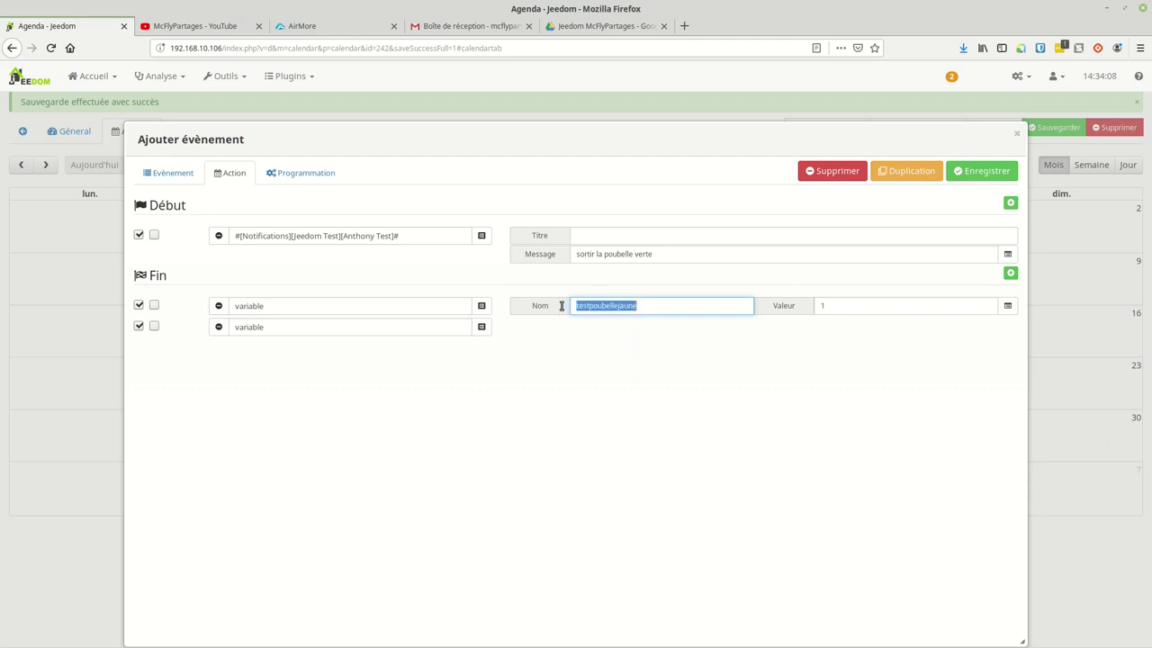
right_click(585, 305)
click(611, 347)
click(334, 327)
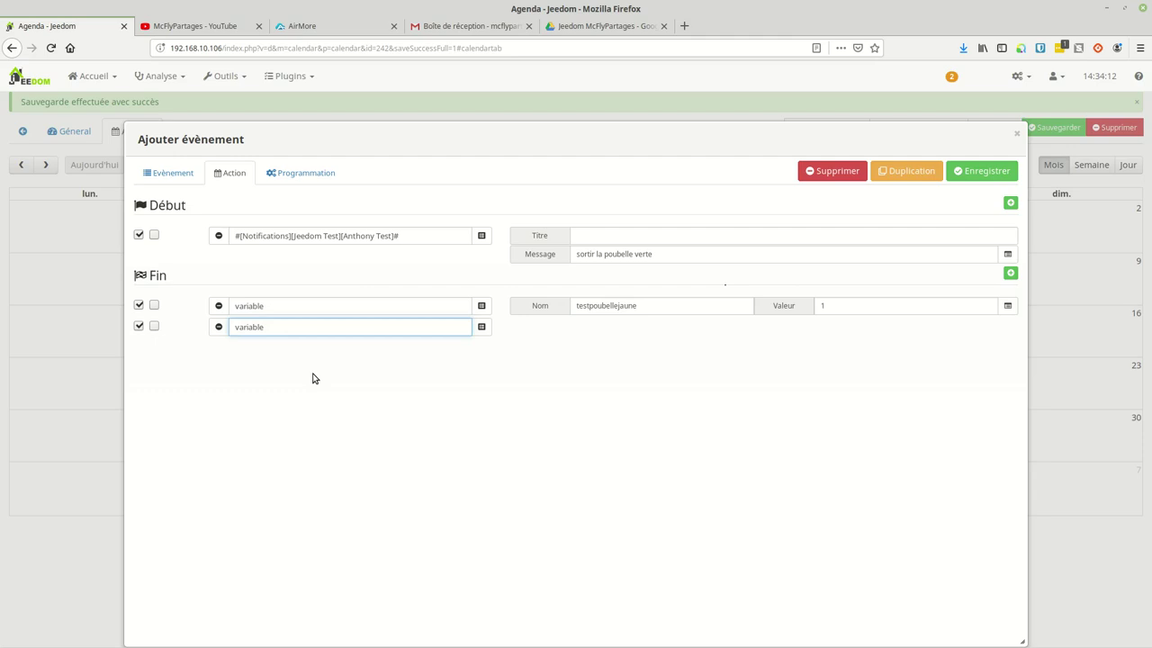
click(306, 356)
right_click(656, 327)
click(683, 386)
key(BackSpace)
key(BackSpace)
key(BackSpace)
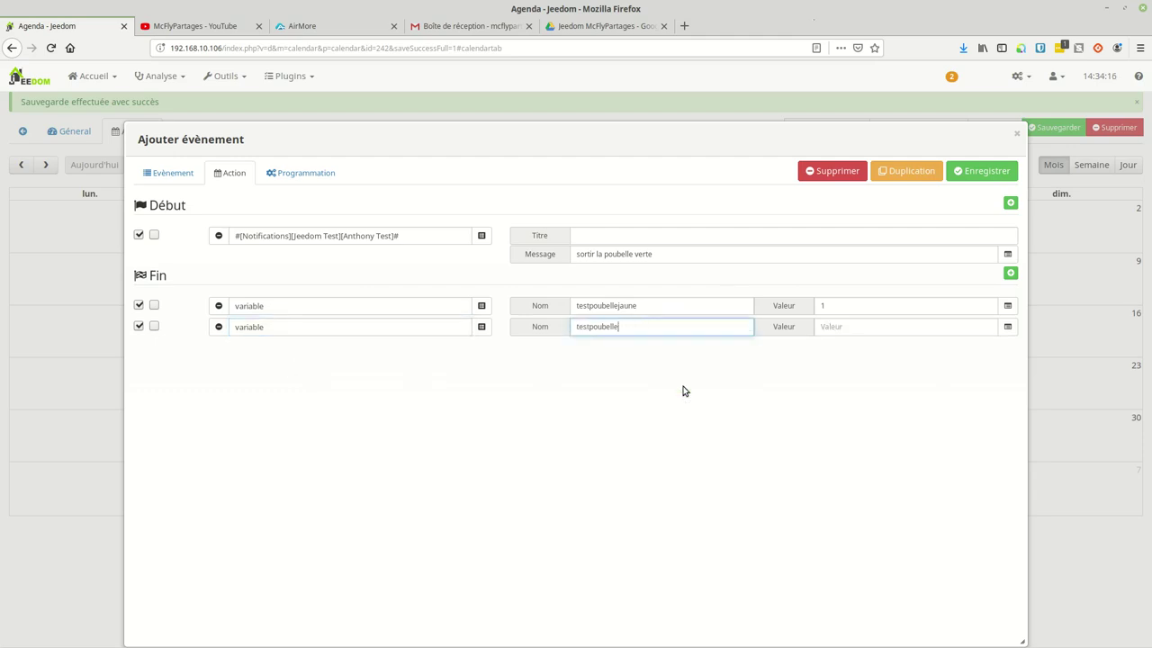
text(verte)
click(876, 335)
text(0)
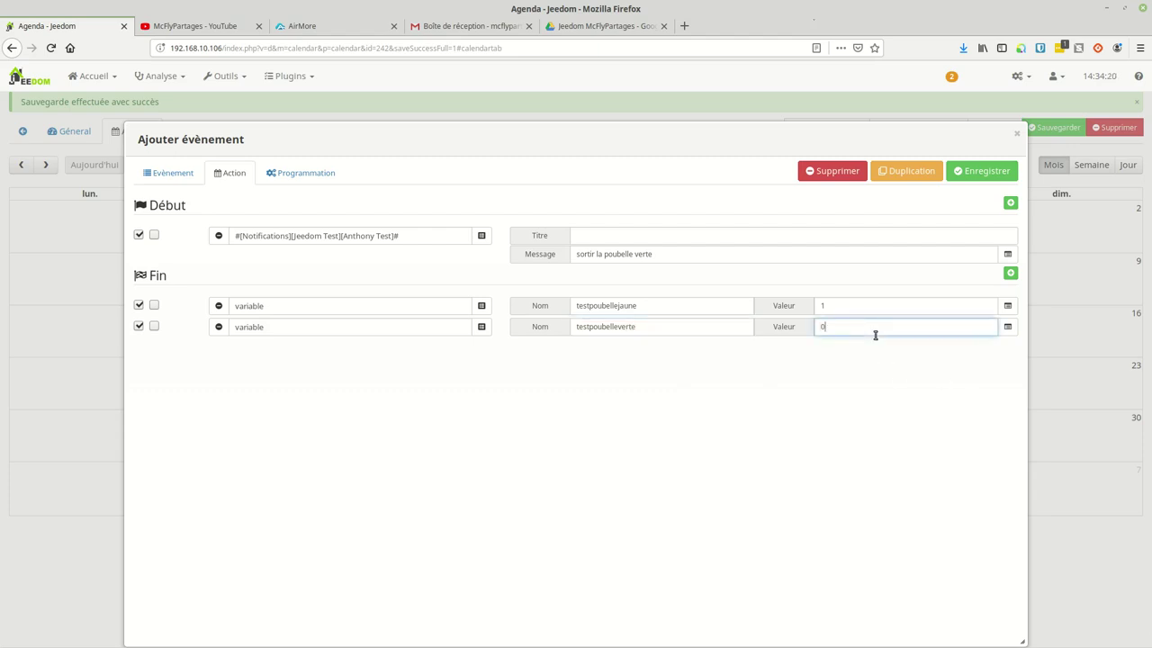
click(984, 170)
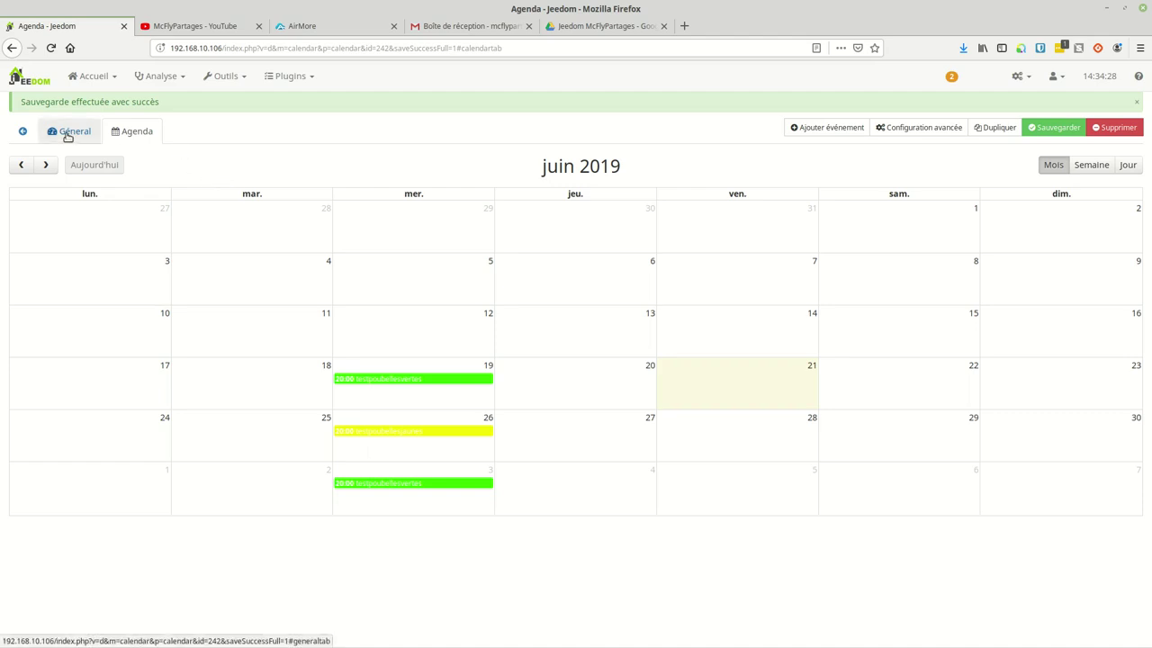
Step: Save the Poubelles test agenda from its Général tab and return to the agenda list
click(66, 133)
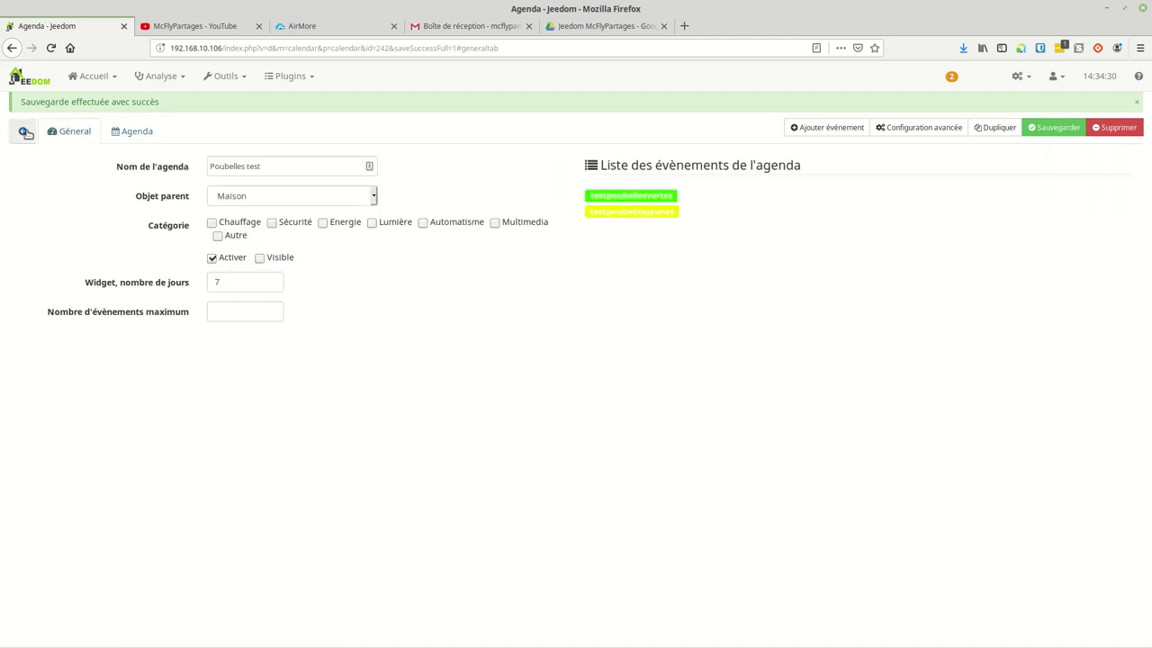
click(1044, 131)
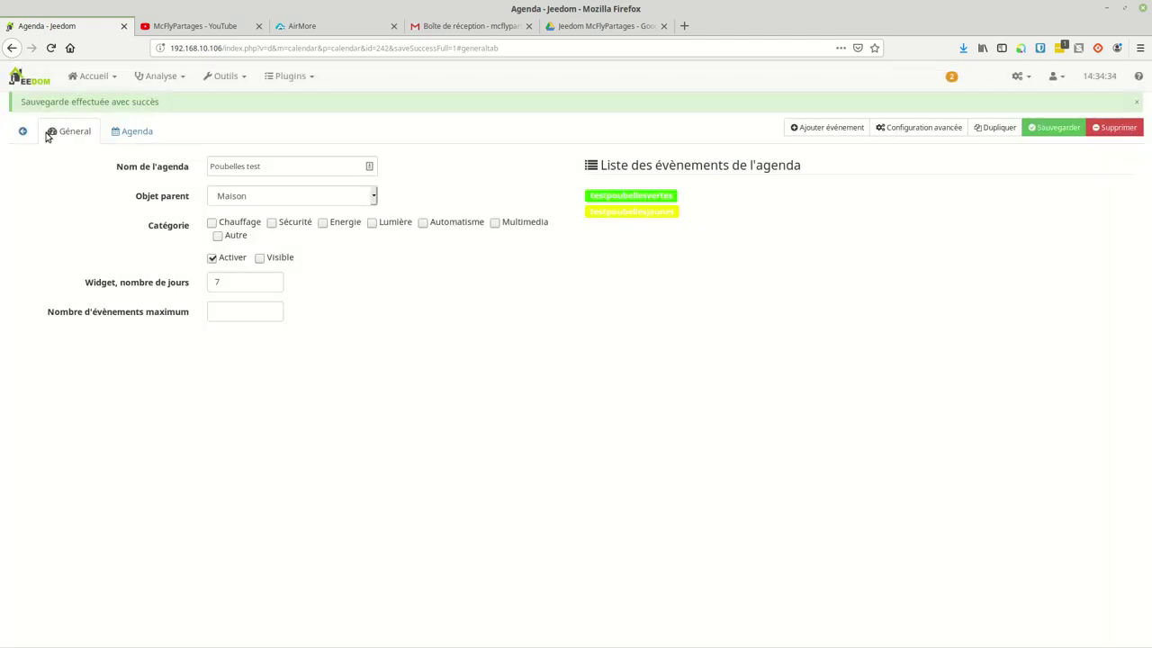
click(23, 131)
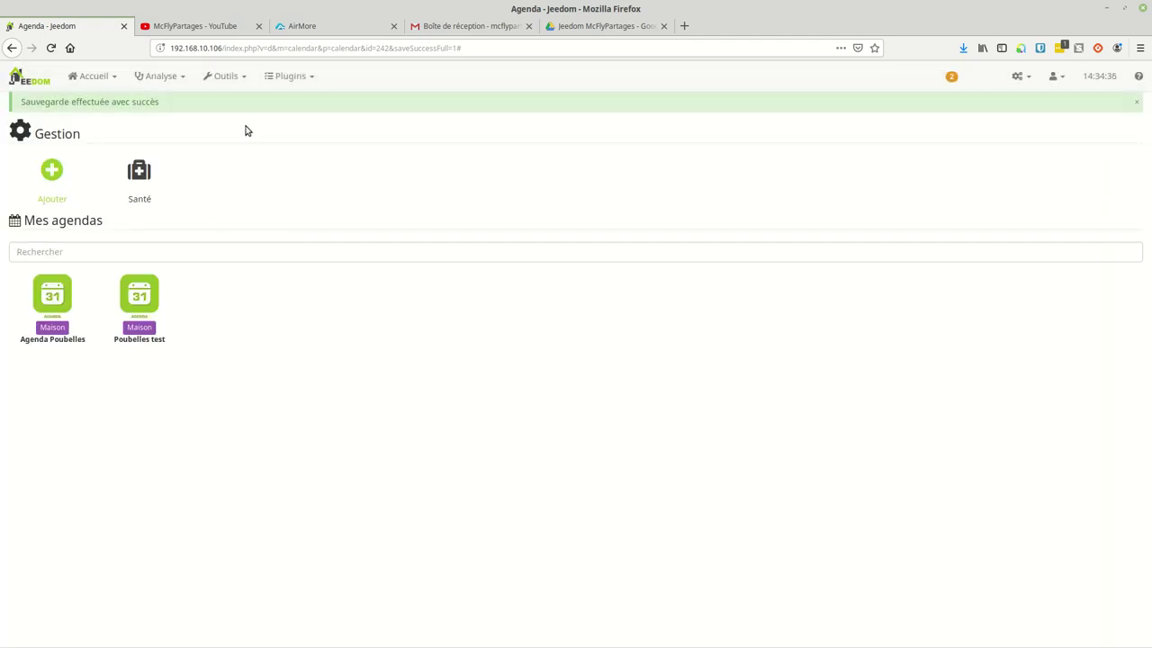
Step: Review the vPoubelles virtual device's commands in Plugins > Programmation > Virtuel, then go back
click(299, 77)
mouse_move(317, 193)
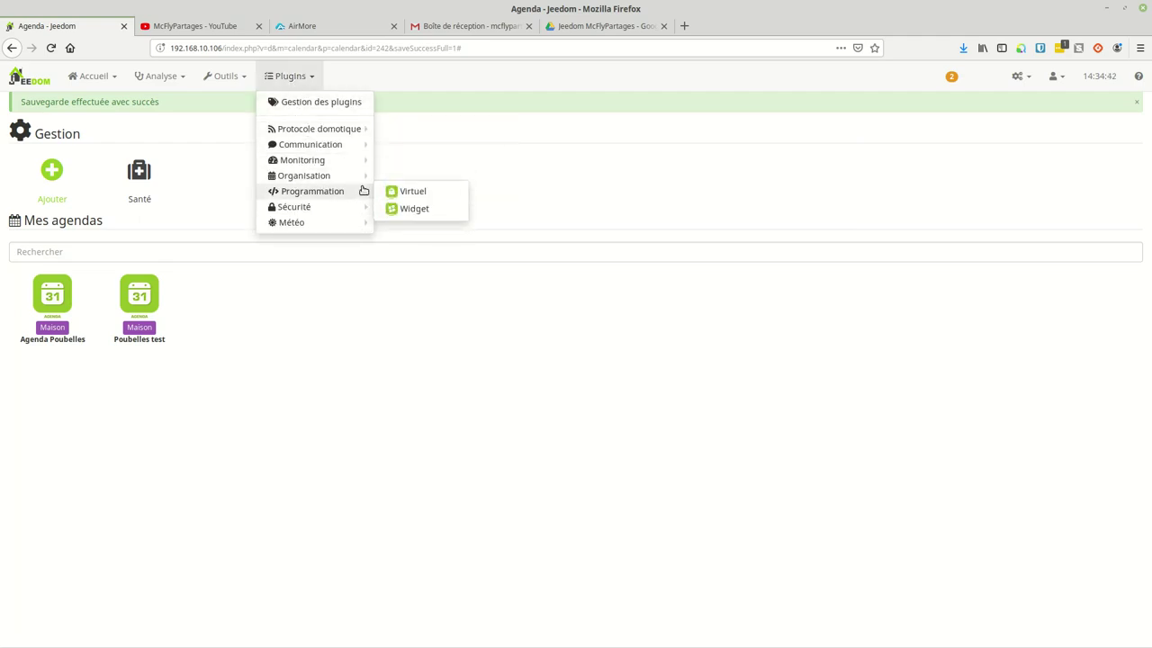
click(400, 192)
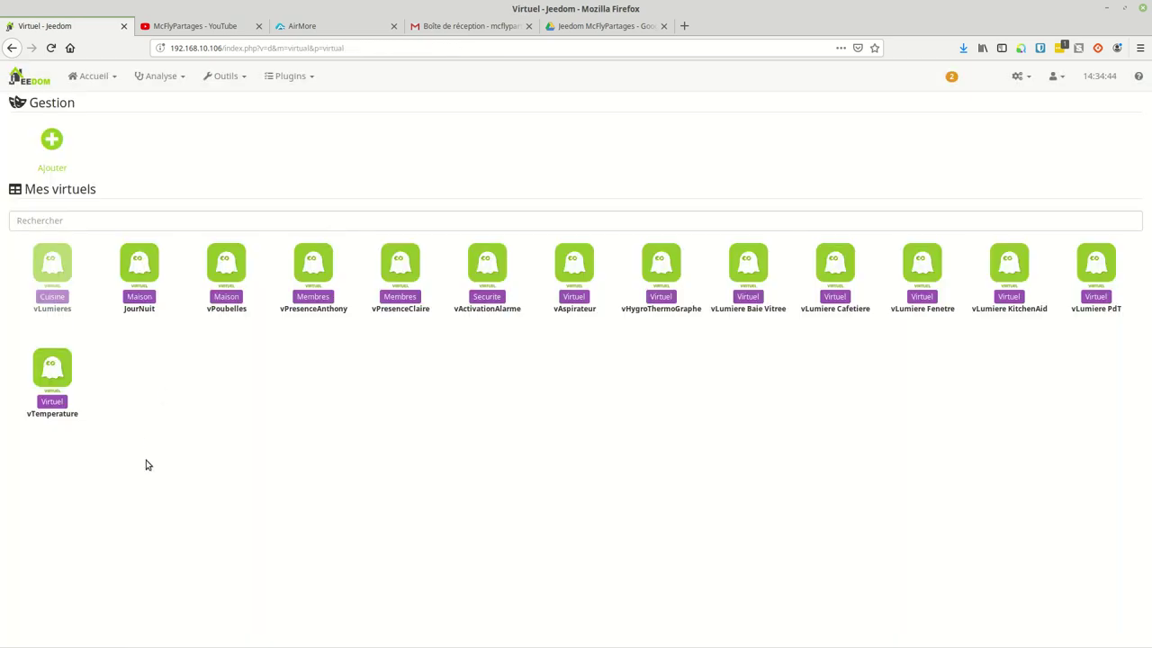
click(226, 308)
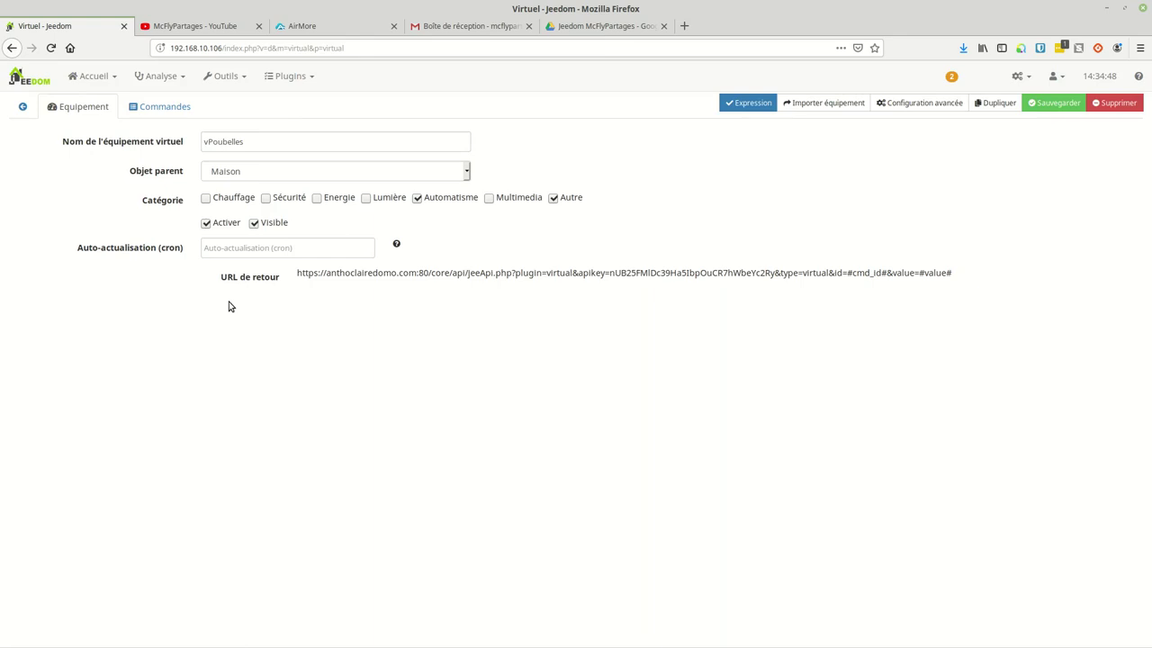
click(163, 116)
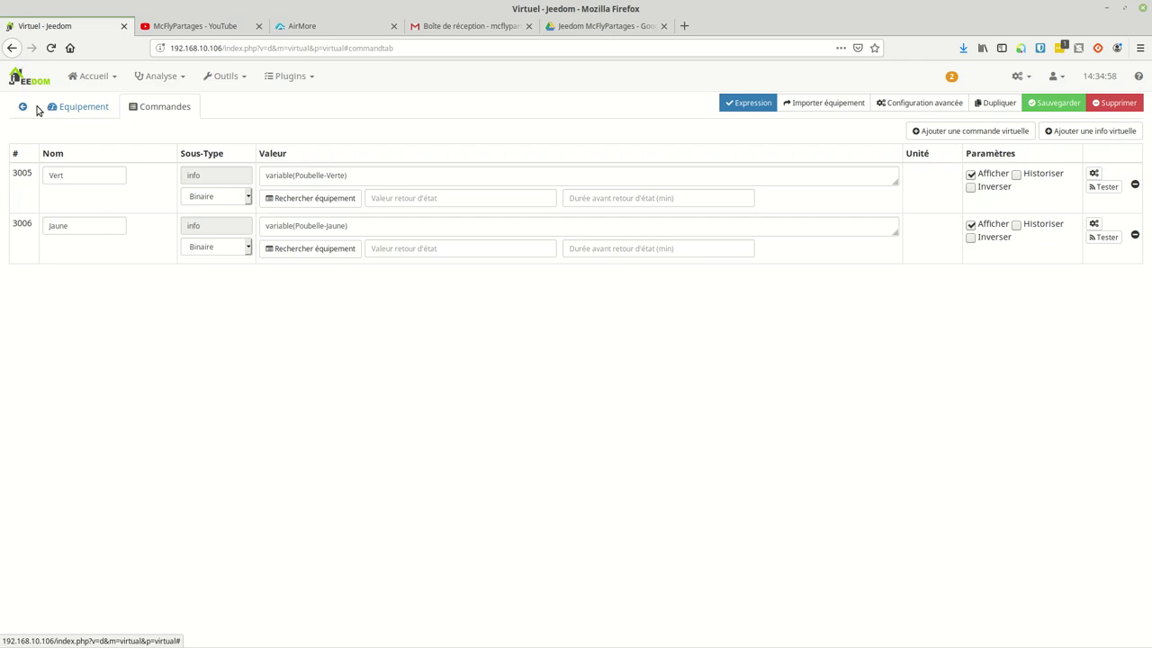
click(23, 106)
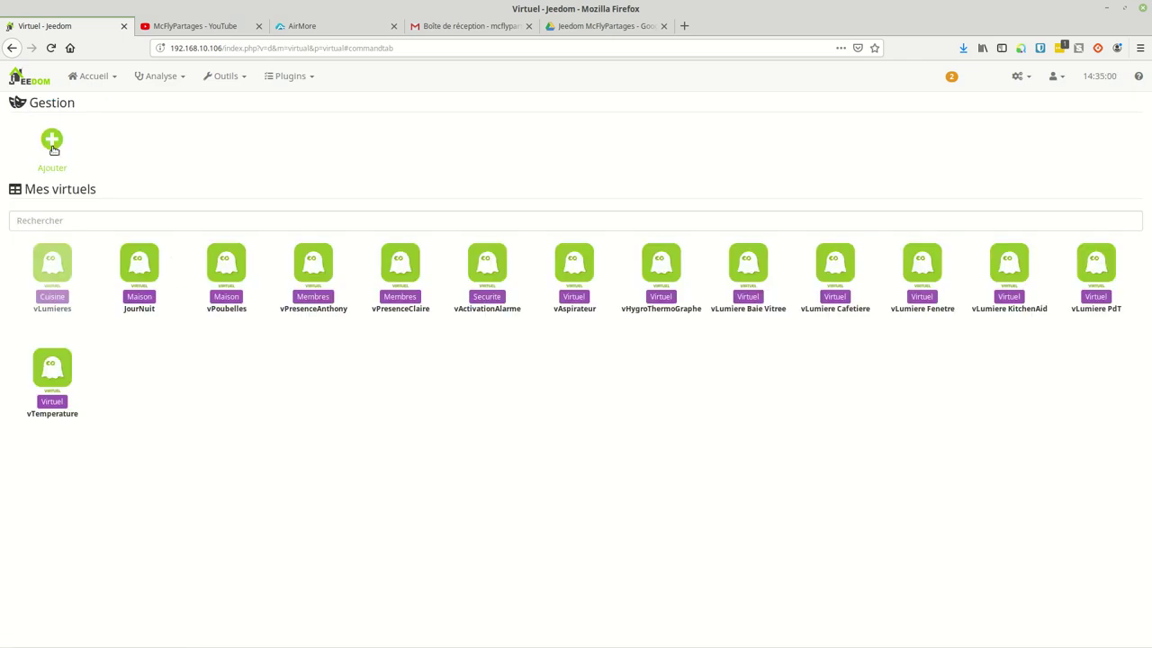
Step: Add virtual device 'vtestpoubelle' with parent object Maison, tick Activer, and view its Commandes
click(52, 146)
text(vtestpoubelle)
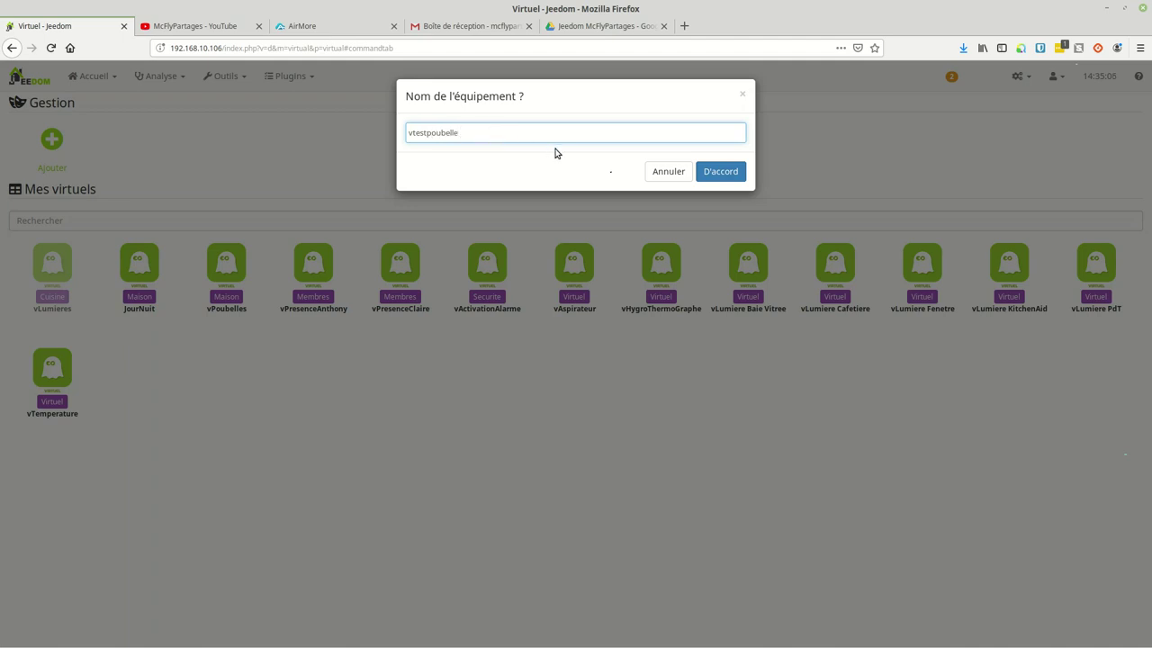
click(720, 176)
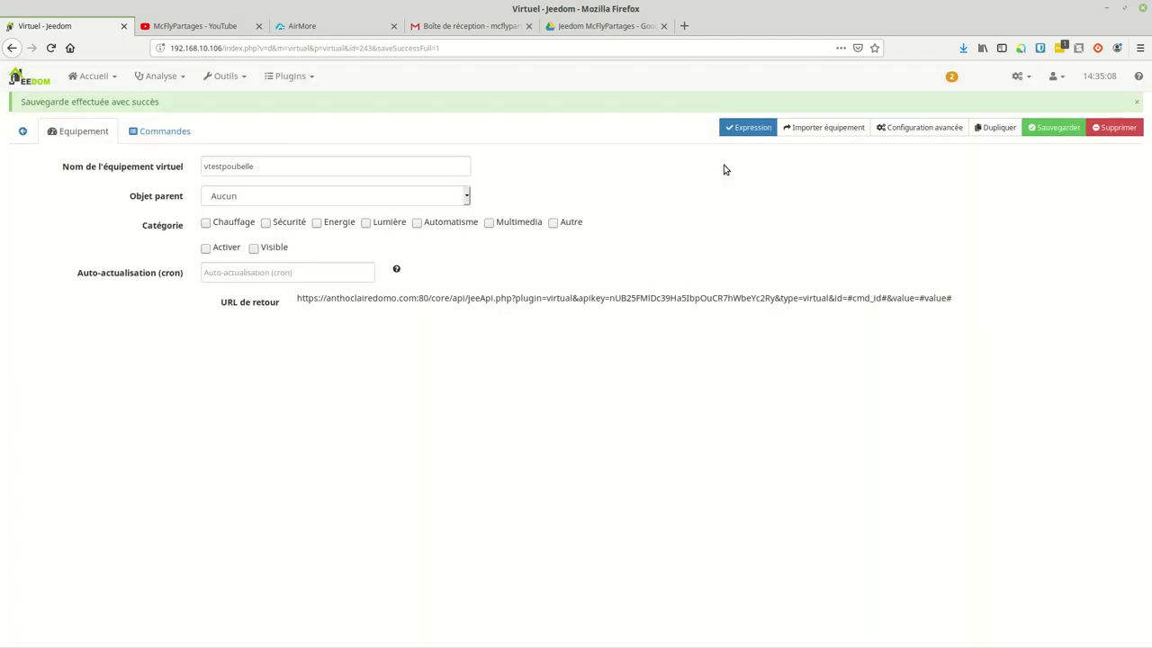
click(279, 195)
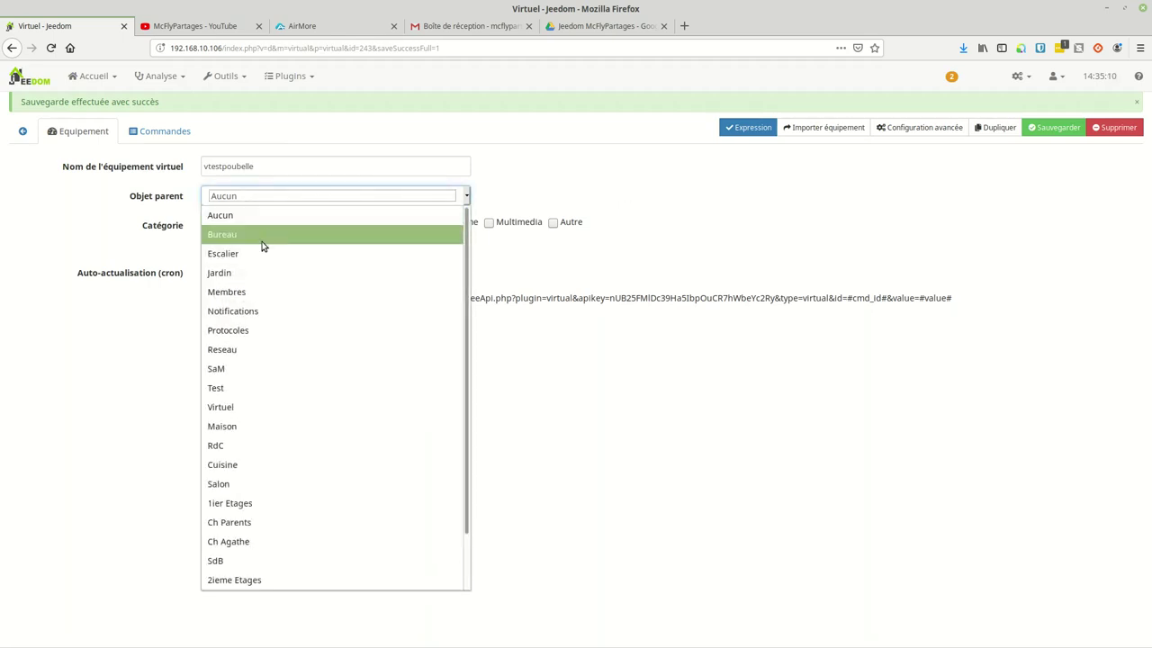
click(233, 425)
click(152, 137)
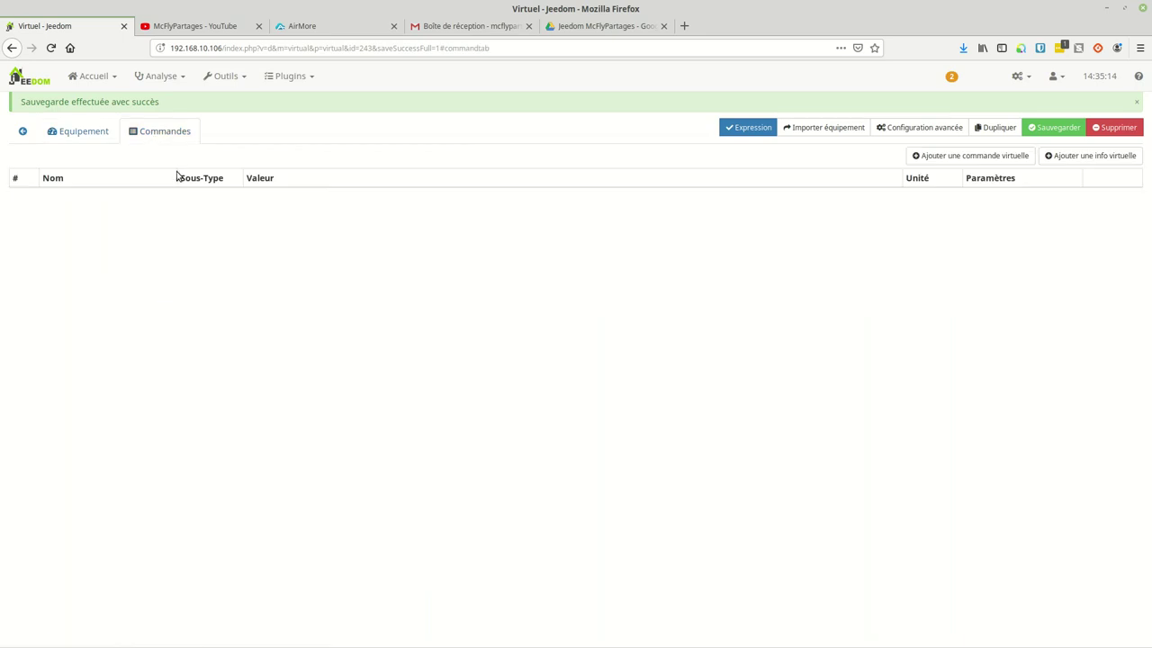
click(84, 127)
click(221, 248)
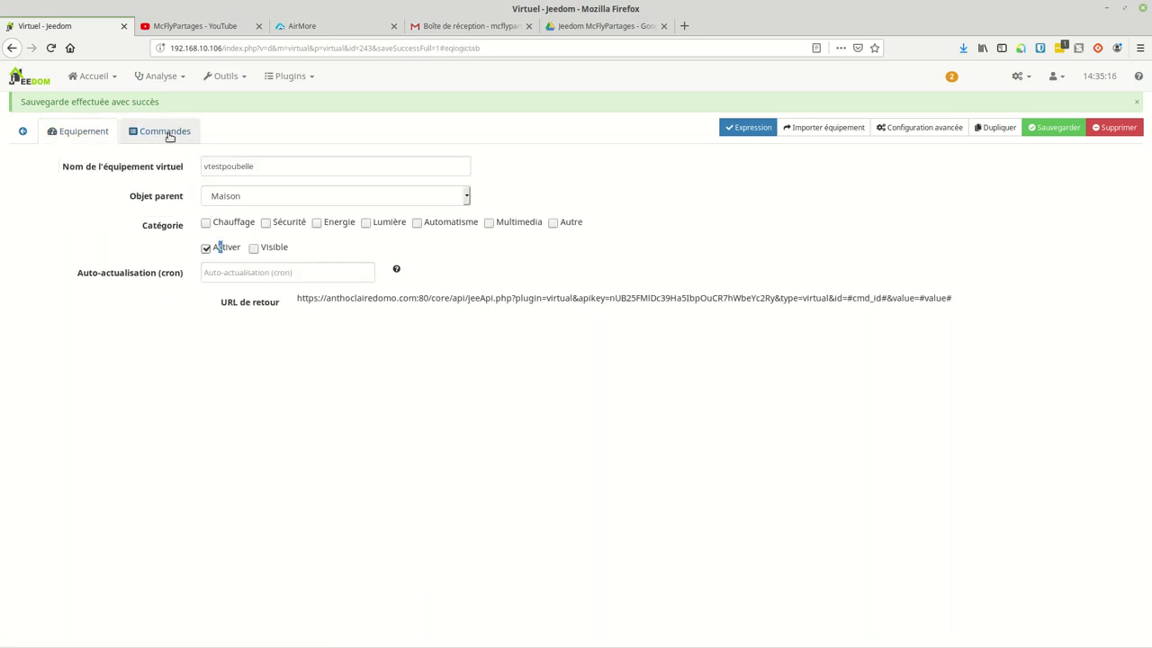
click(169, 133)
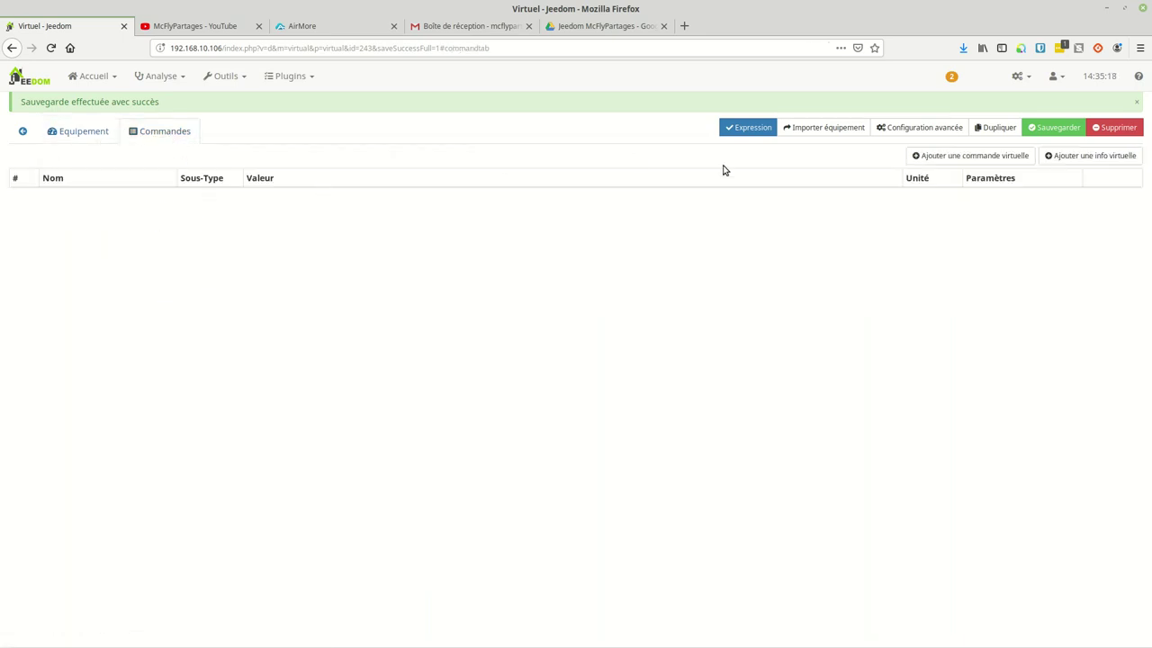
Step: Add a binary info command 'Jaune' with value variable(testpoubellejaune) and history off
click(1046, 157)
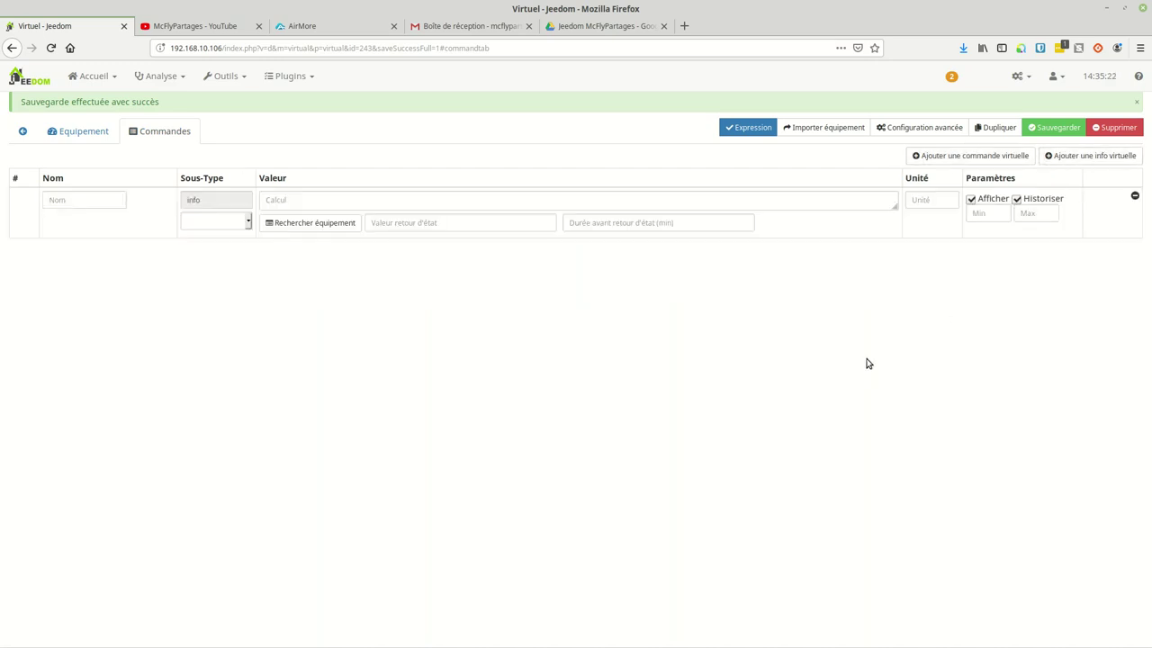
click(226, 222)
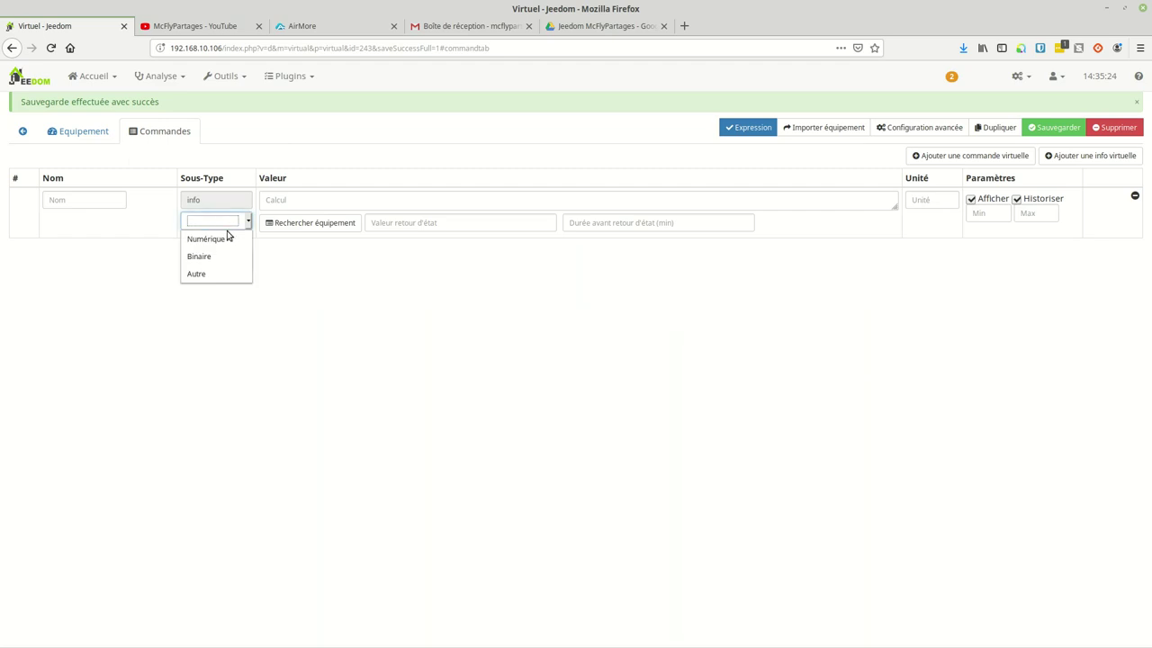
click(213, 261)
click(57, 204)
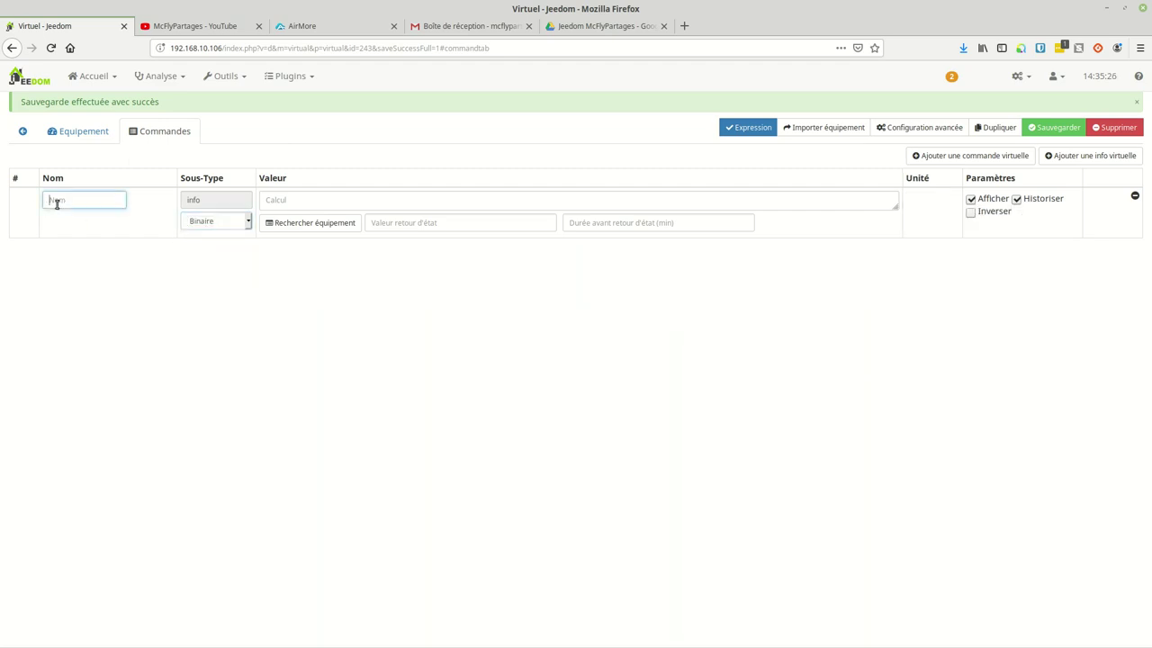
text(Jaune)
click(829, 202)
text(variable()
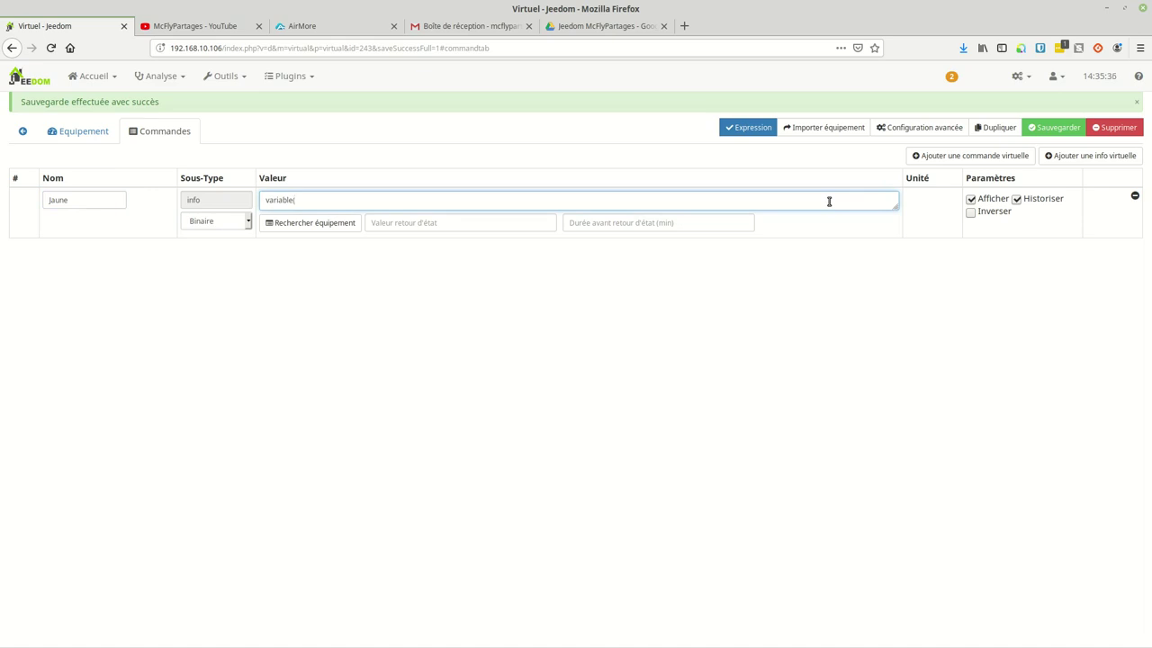
text(testpoubellejaune))
click(1018, 199)
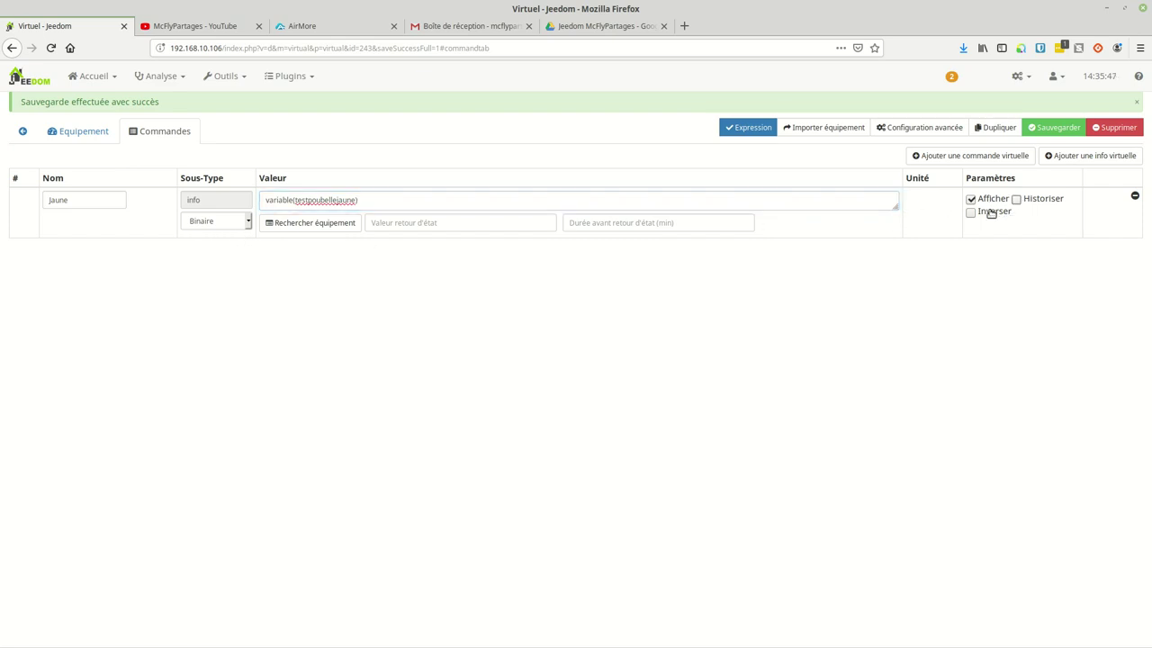
Step: Add a binary info command 'Verte' with value variable(testpoubelleverte) and save both commands
click(1074, 156)
click(63, 250)
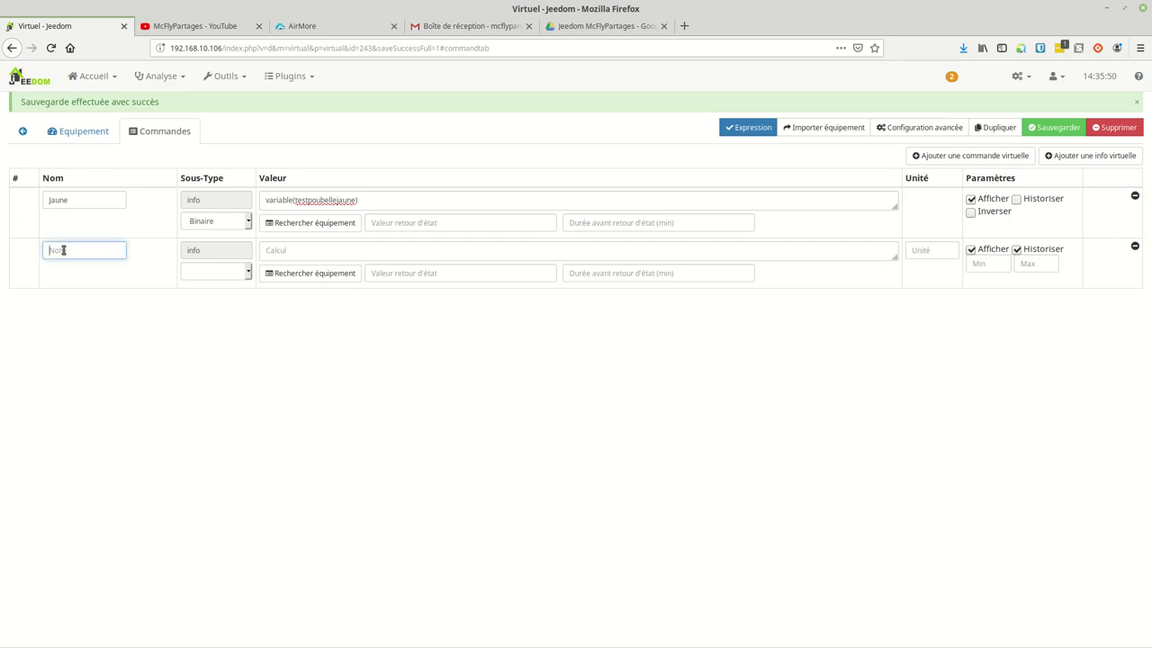
text(Verte)
click(284, 250)
text(variable(testpo)
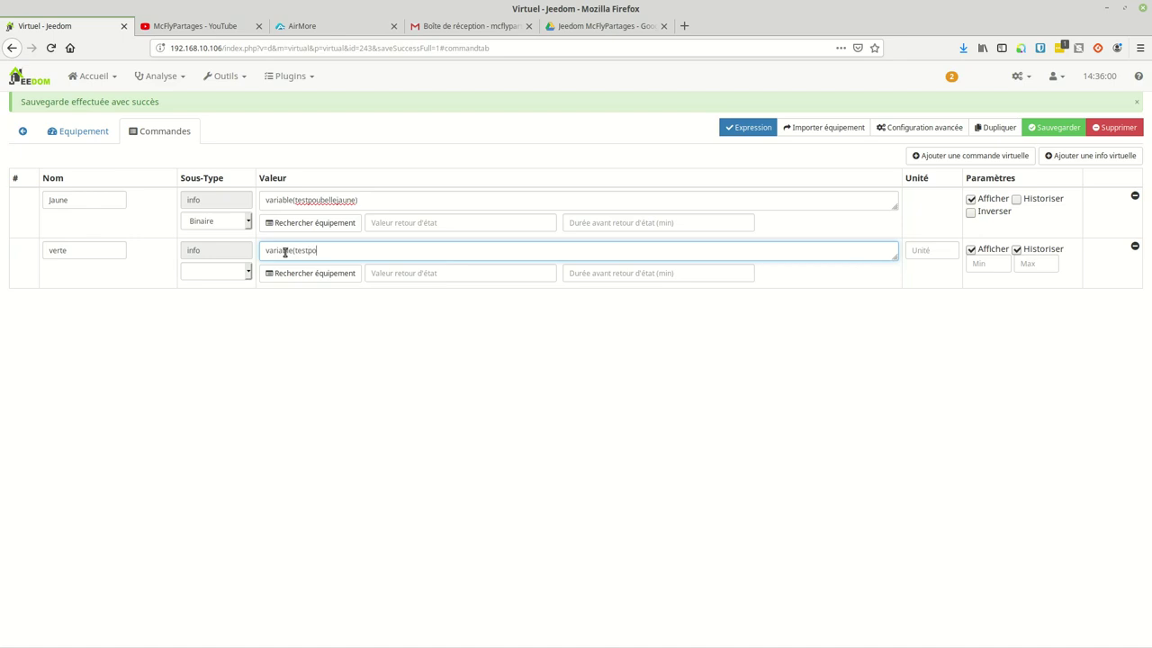
text(ubelleverte)
click(212, 272)
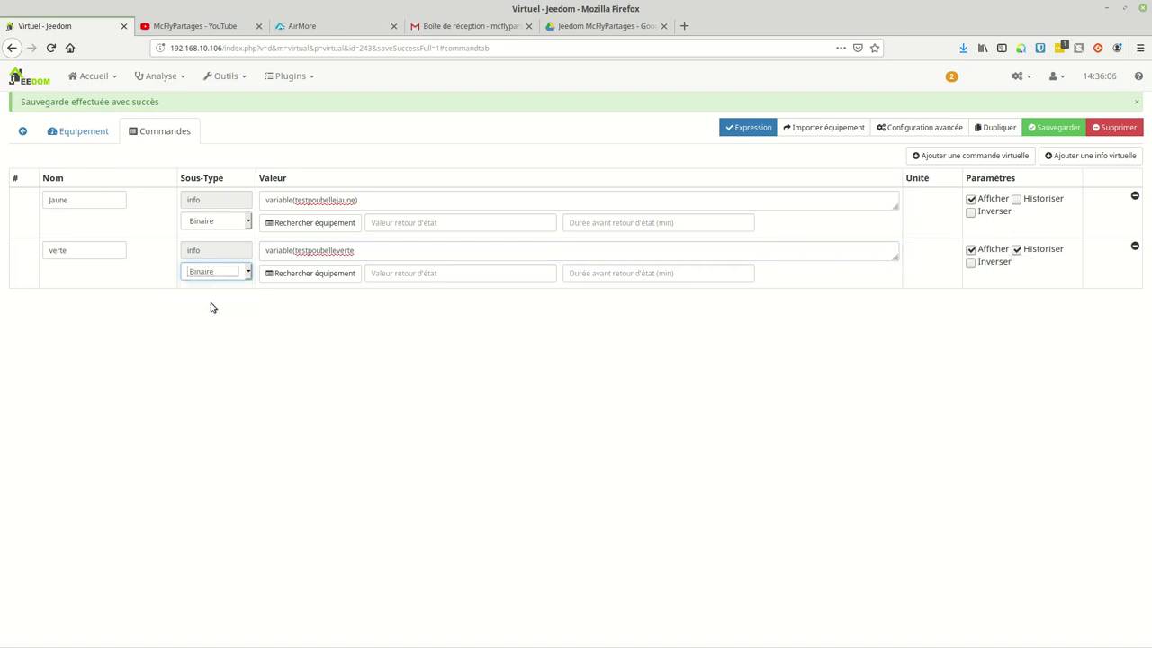
click(361, 251)
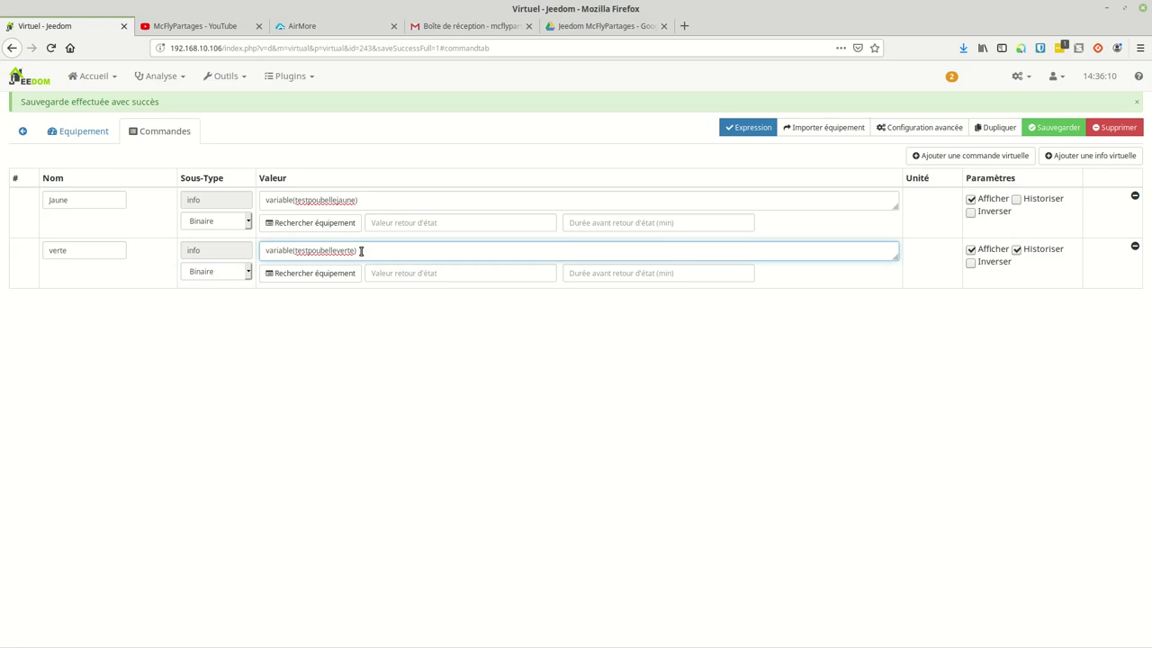
click(1056, 131)
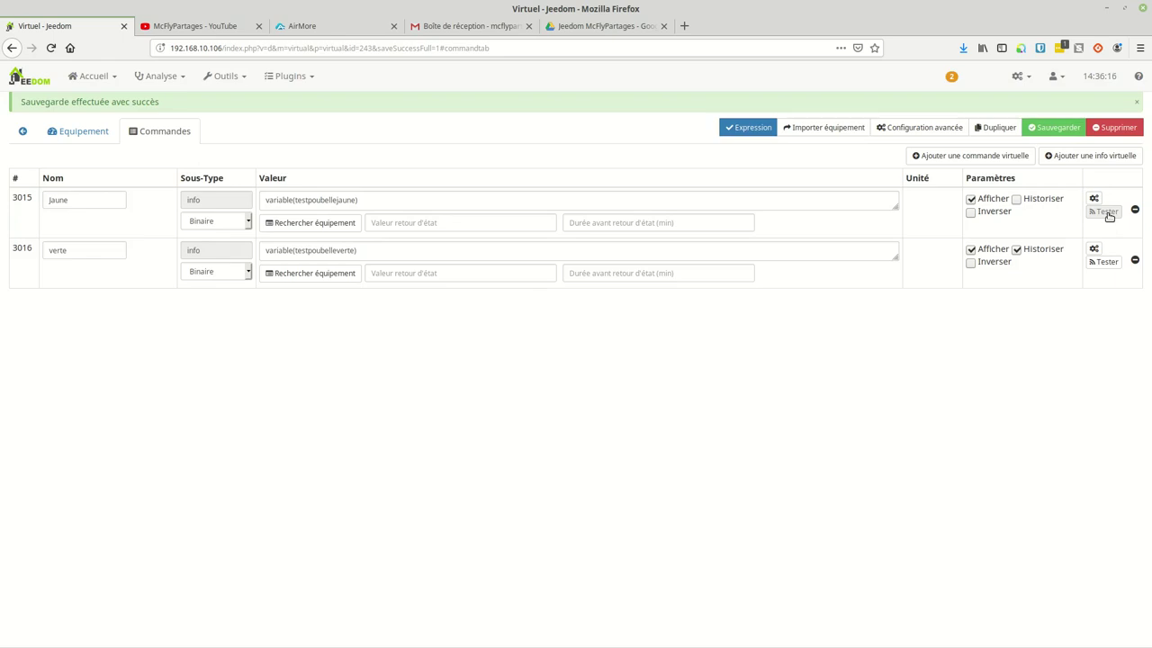
Step: Test the Jaune and verte commands' current values
click(1106, 212)
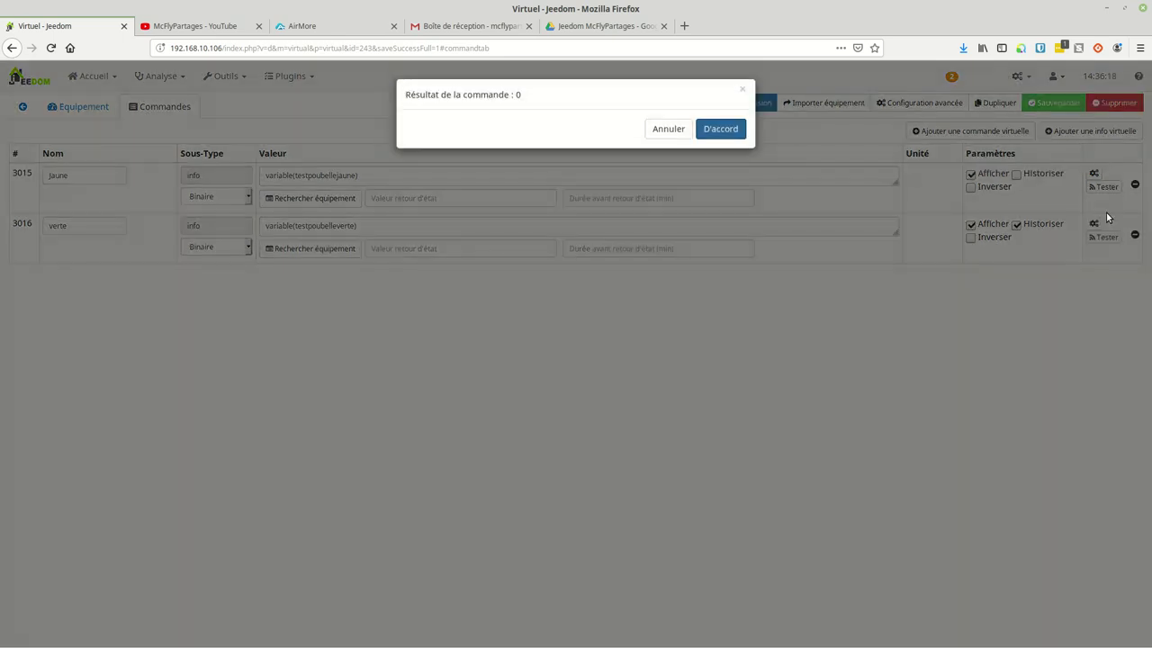
click(670, 131)
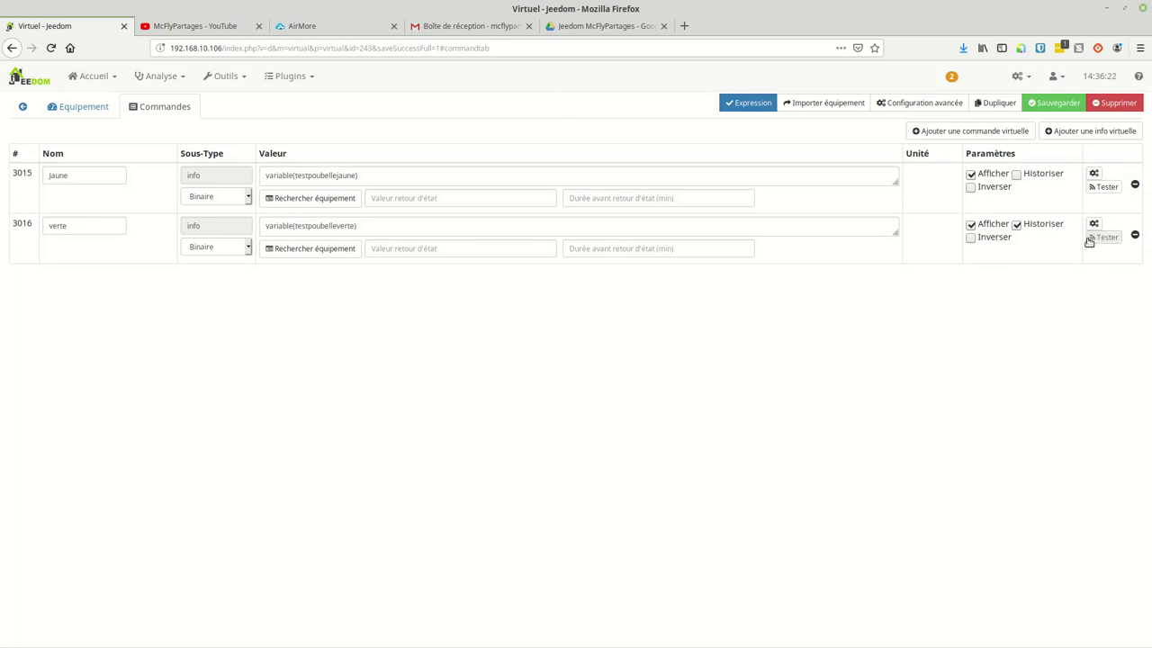
click(1106, 238)
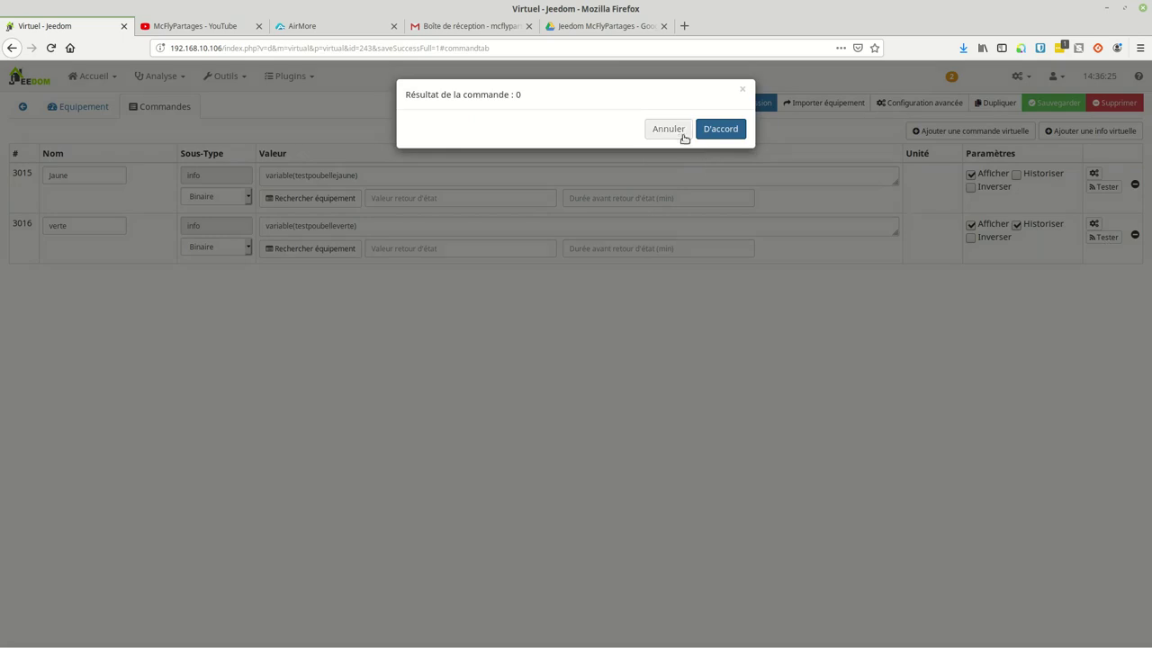
click(671, 136)
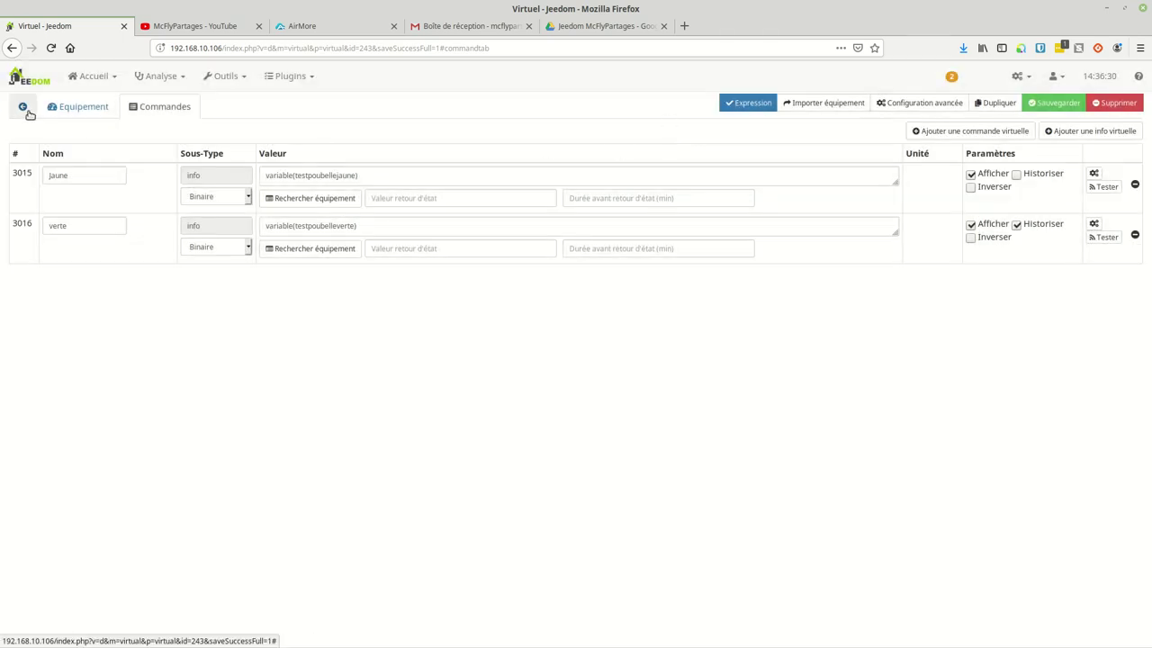
Step: Leave the device settings and reload the dashboard
click(66, 107)
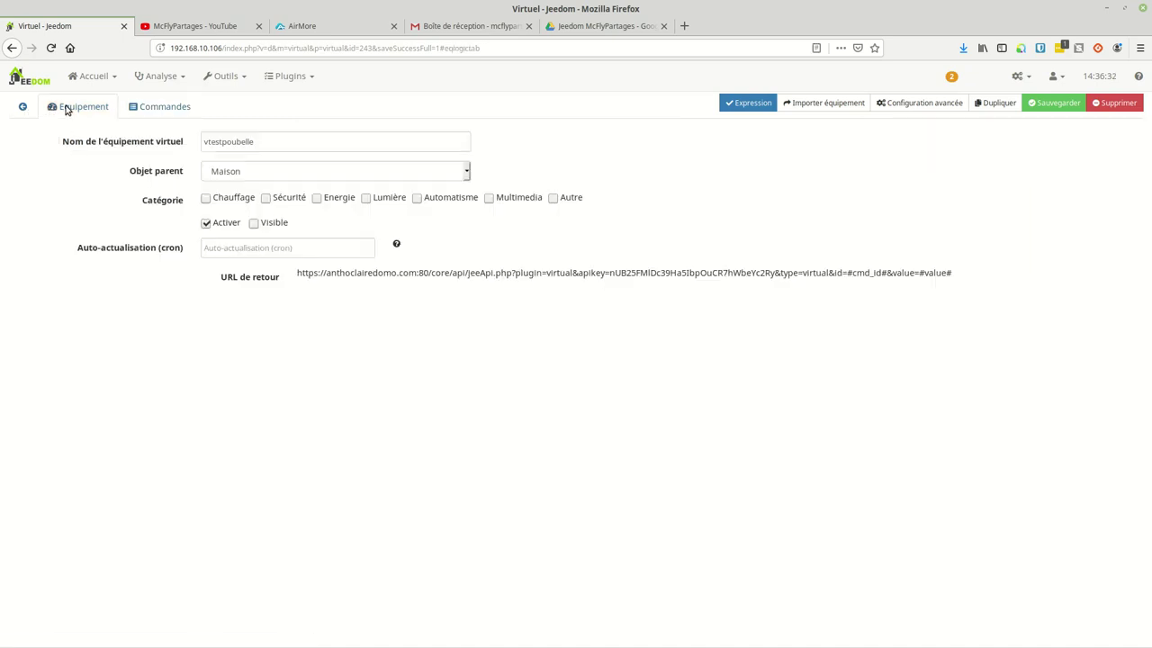
click(23, 108)
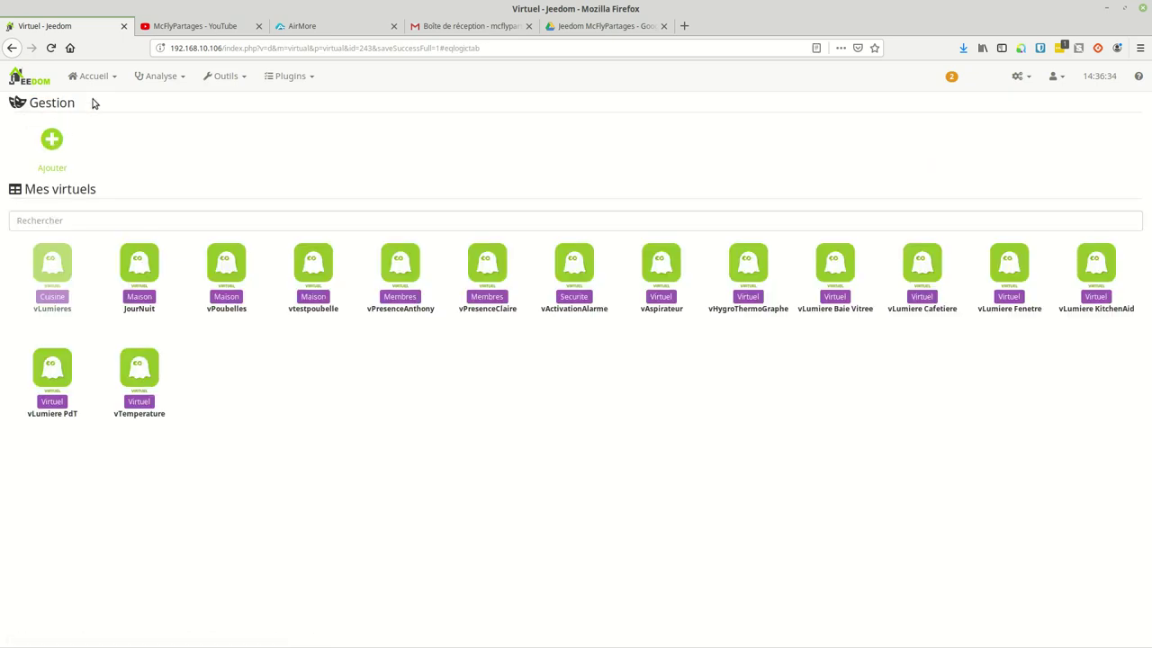
click(96, 82)
click(100, 105)
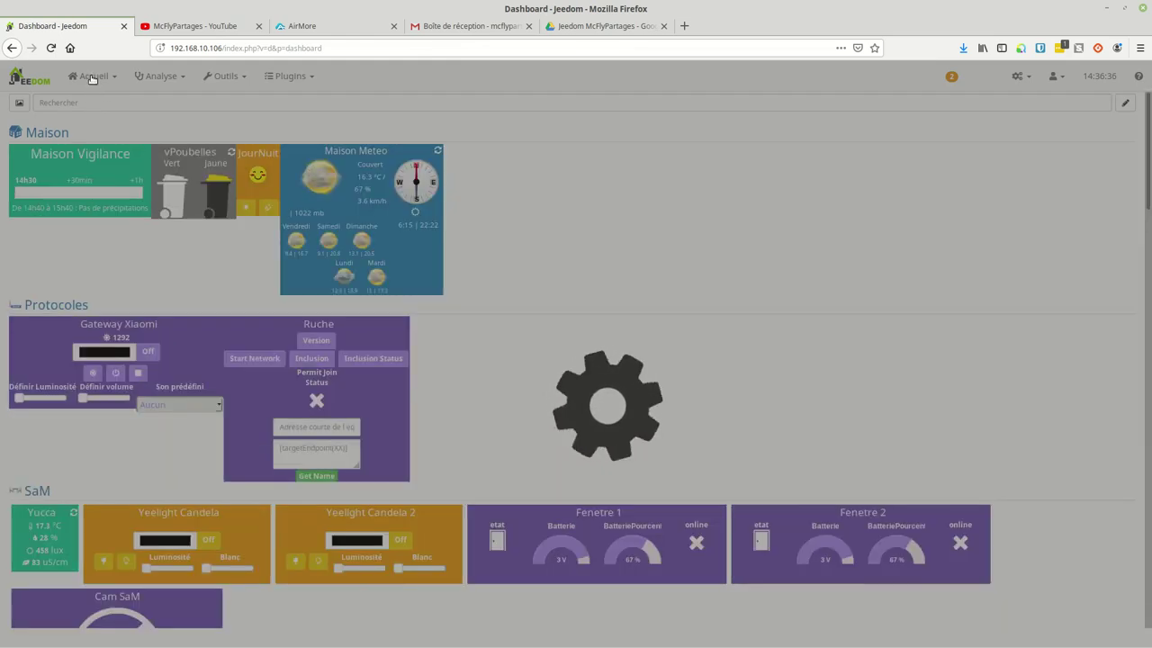
click(90, 76)
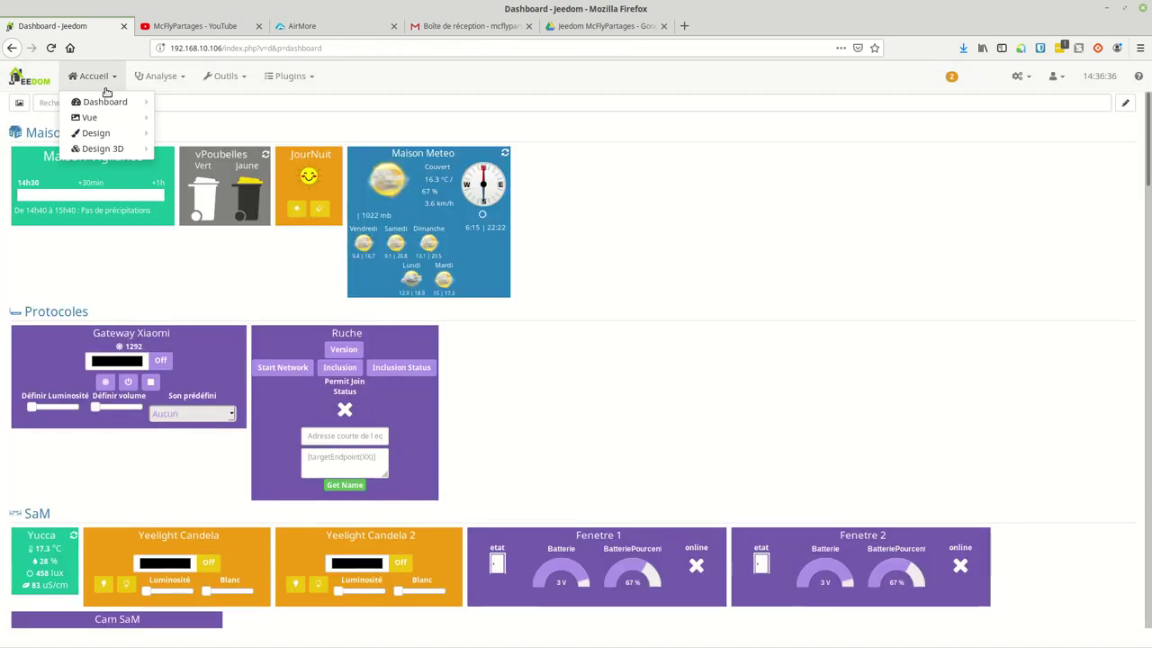
click(114, 103)
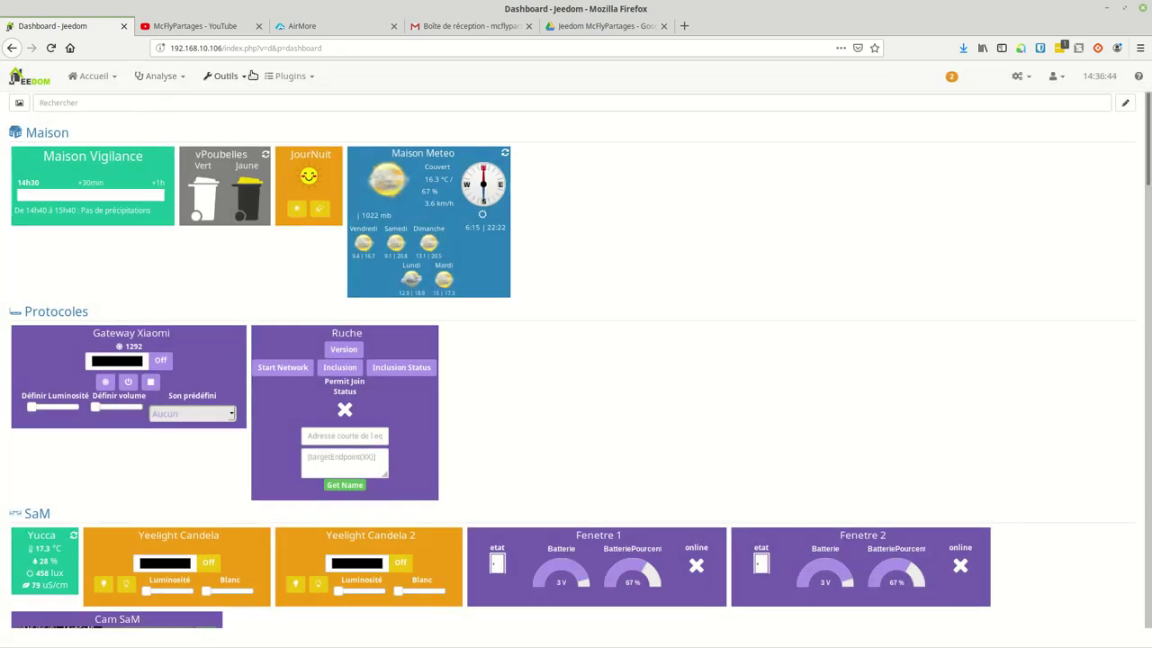
Step: Open vtestpoubelle in the Virtuel plugin, tick Visible, and save it
click(301, 77)
mouse_move(309, 192)
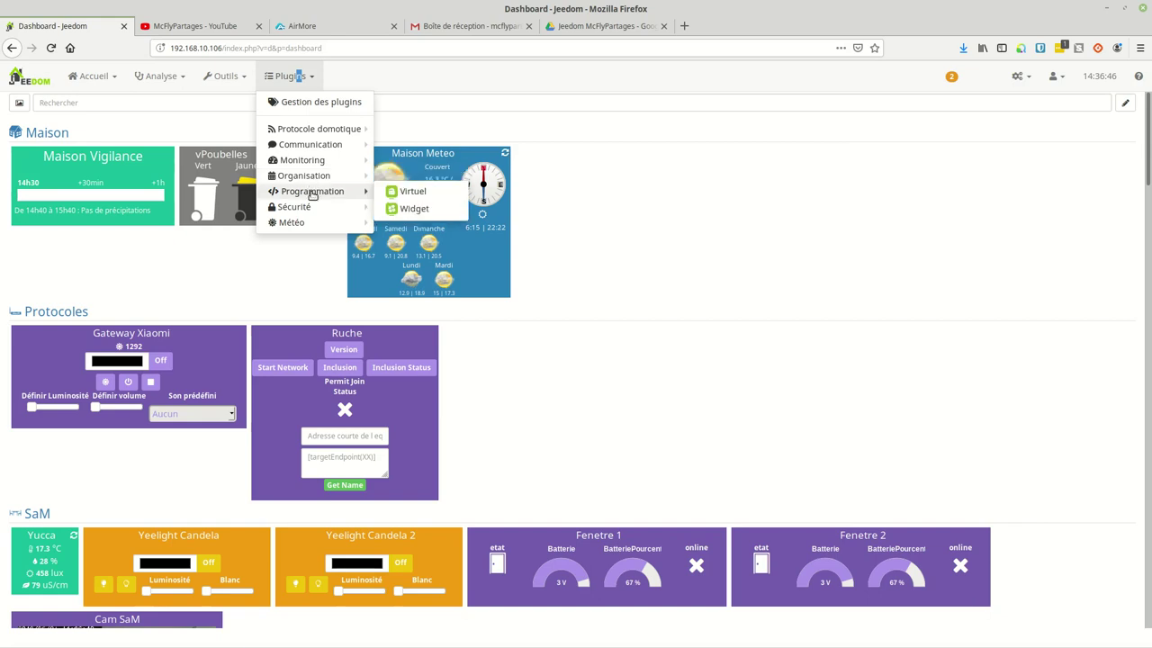
click(403, 193)
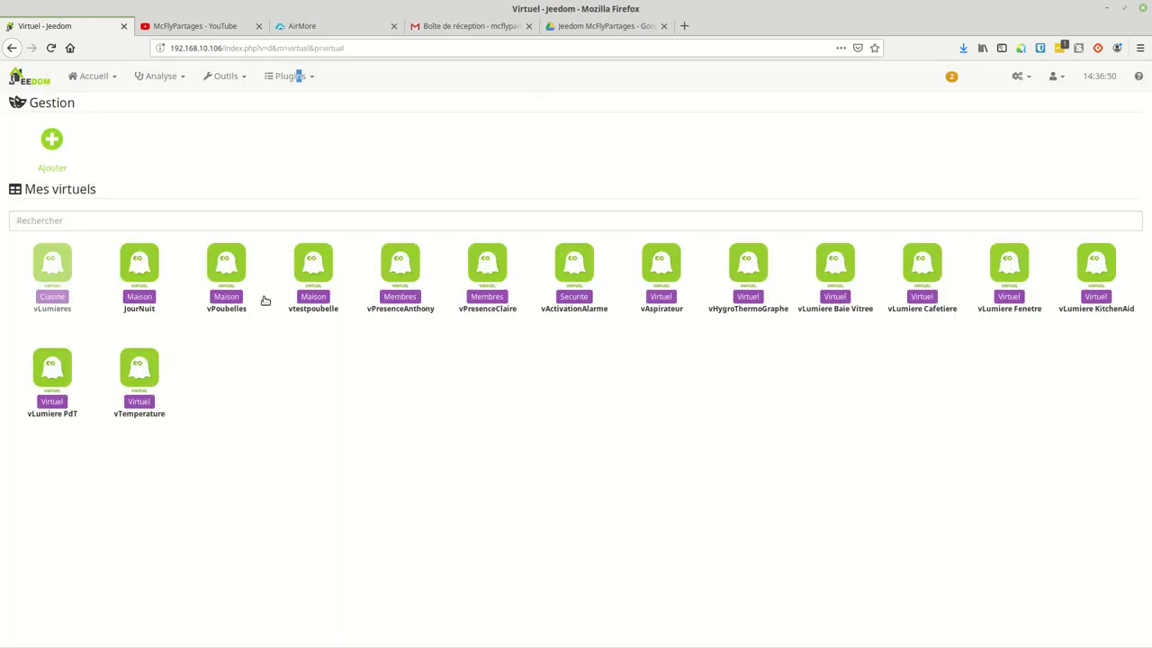
click(322, 307)
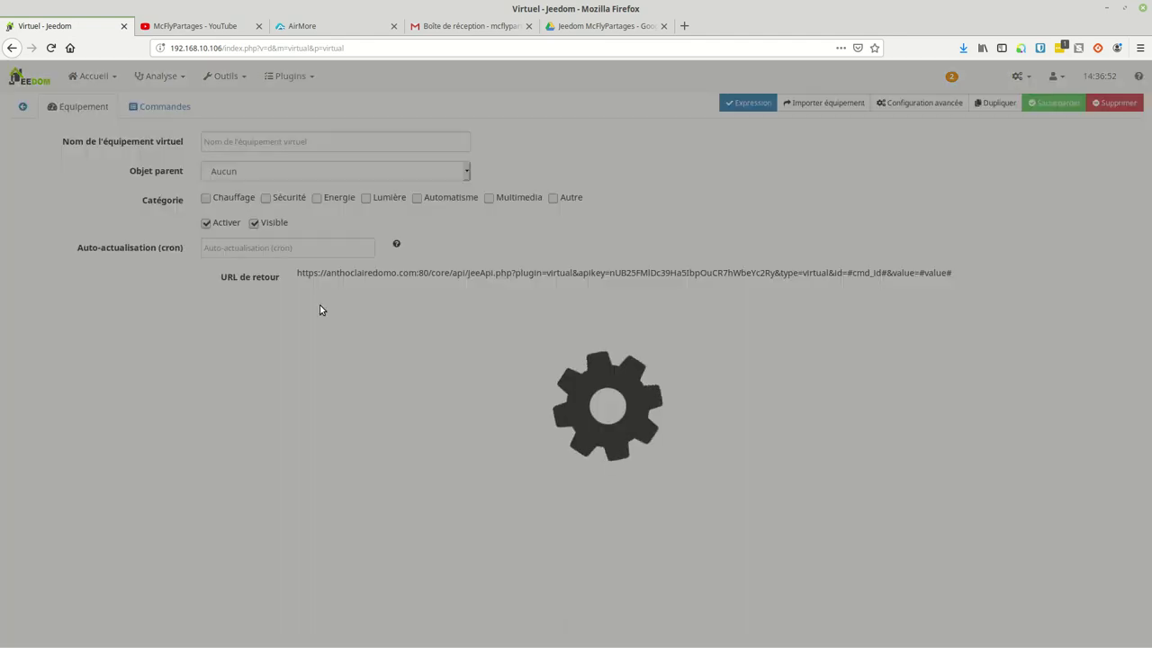
click(254, 222)
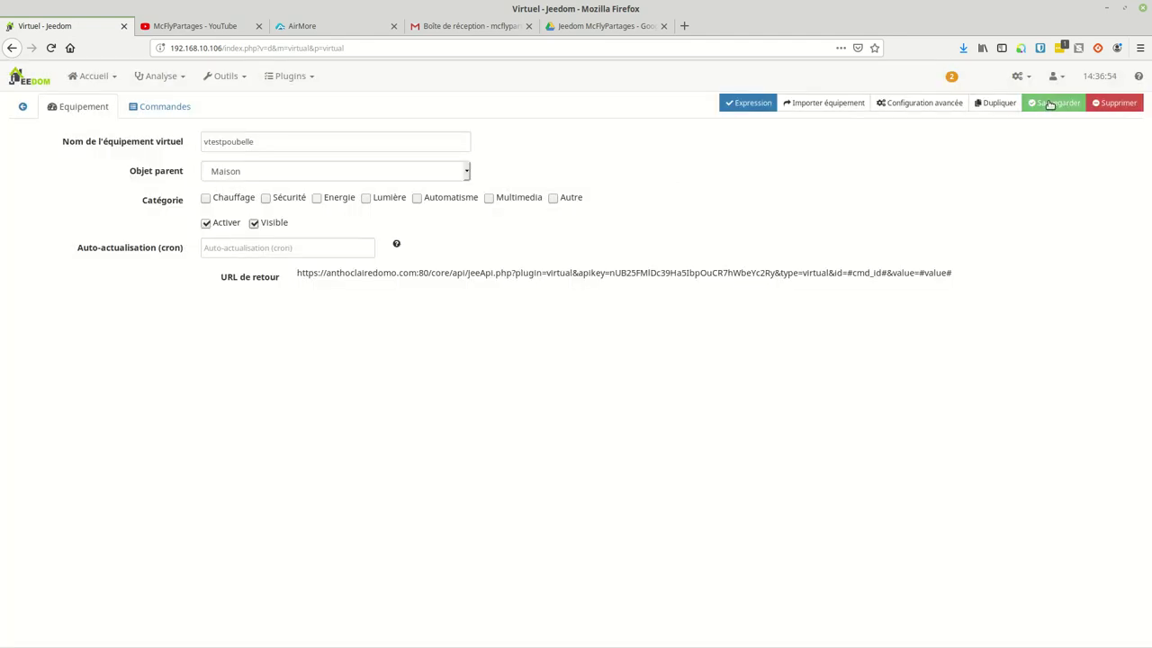
click(1055, 103)
click(93, 75)
Step: Check the vtestpoubelle tile's Jaune and verte status icons on the dashboard
click(100, 103)
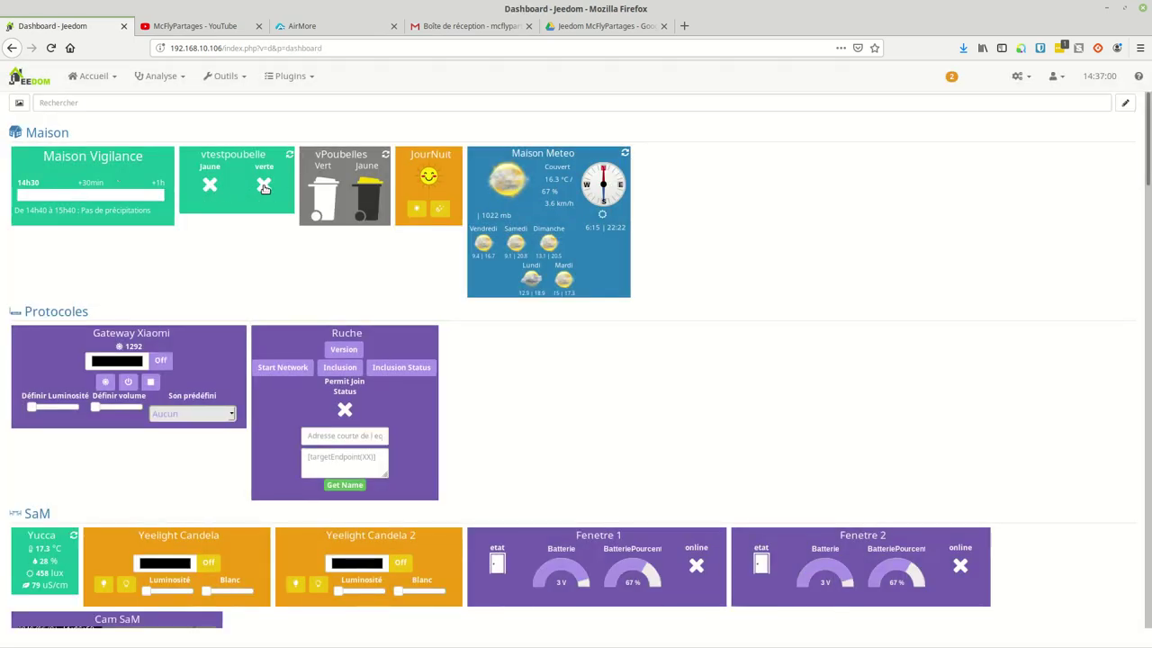
mouse_move(260, 192)
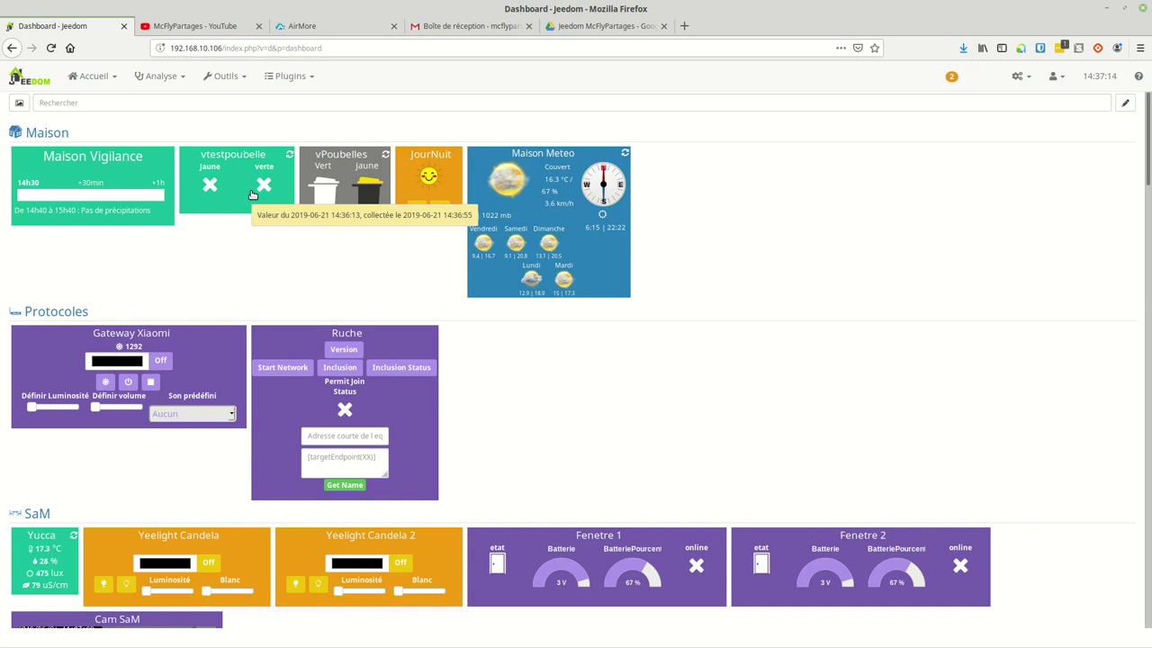
click(226, 81)
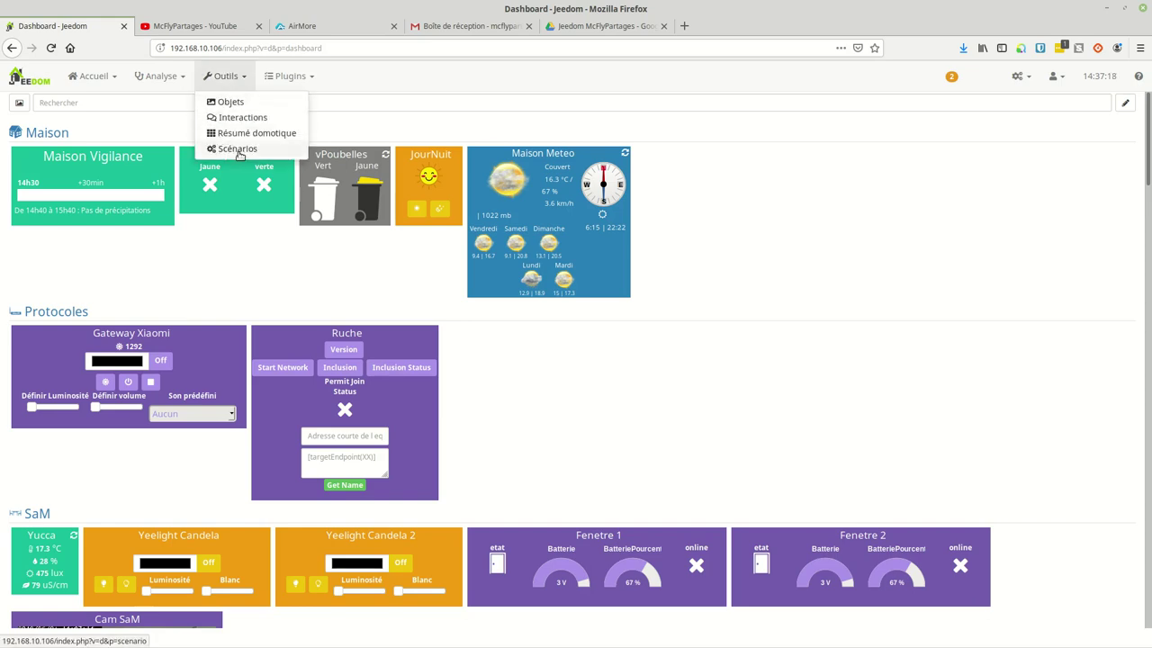
Step: Add a new scenario named 'test' on the Scénarios page
click(232, 148)
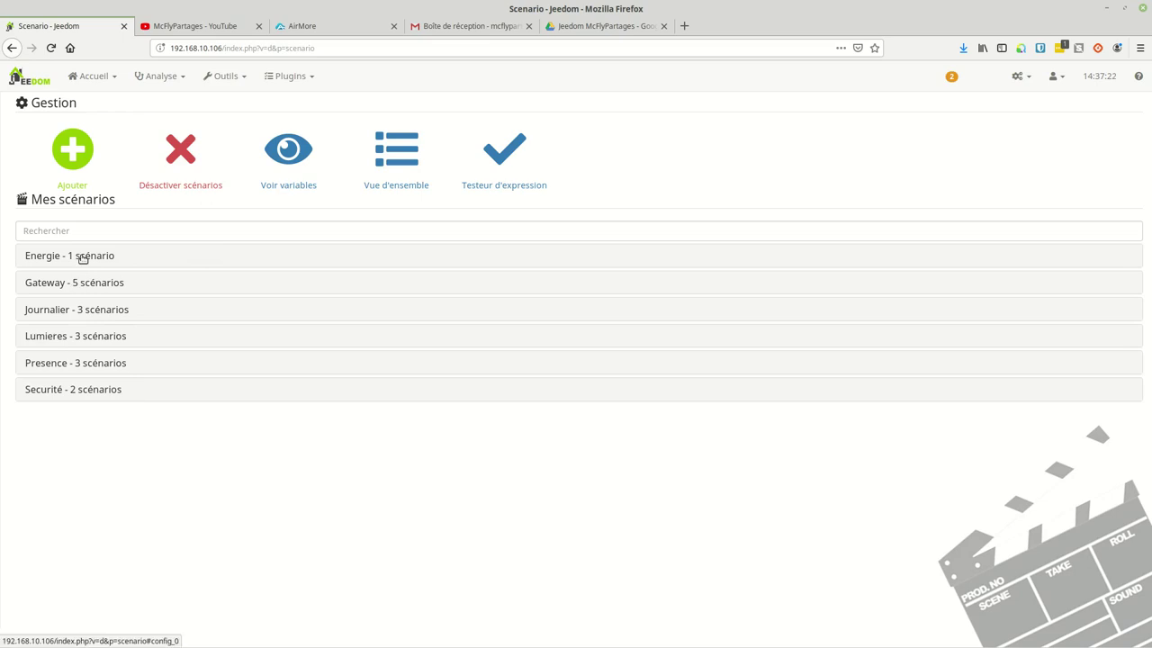
click(74, 159)
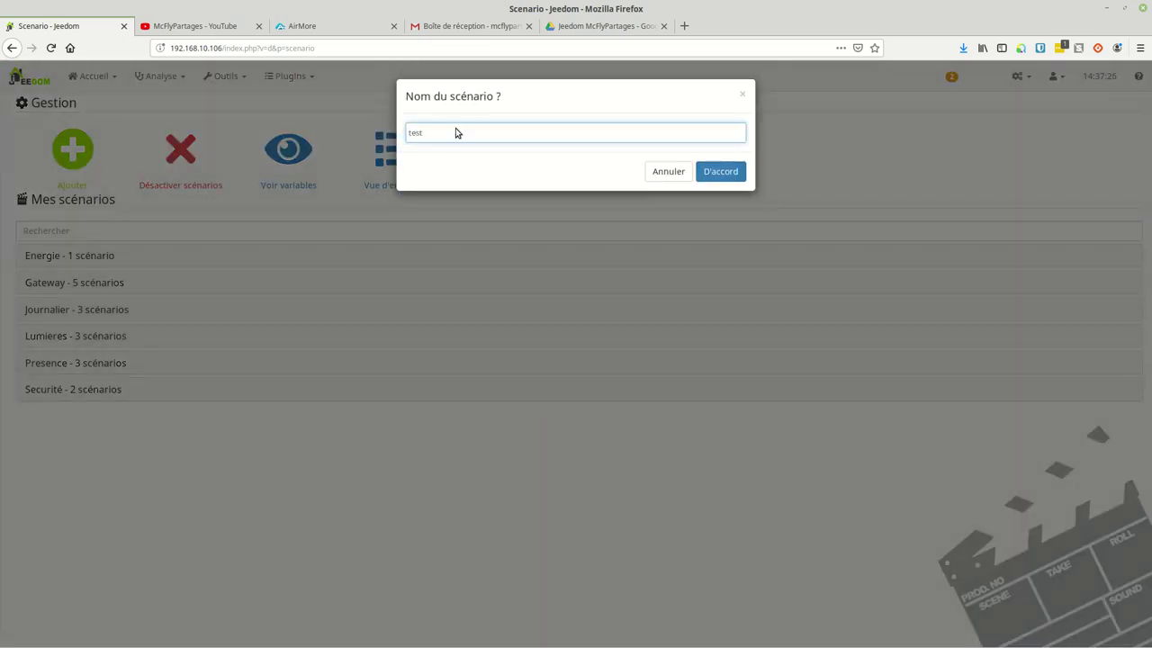
text(test)
key(Return)
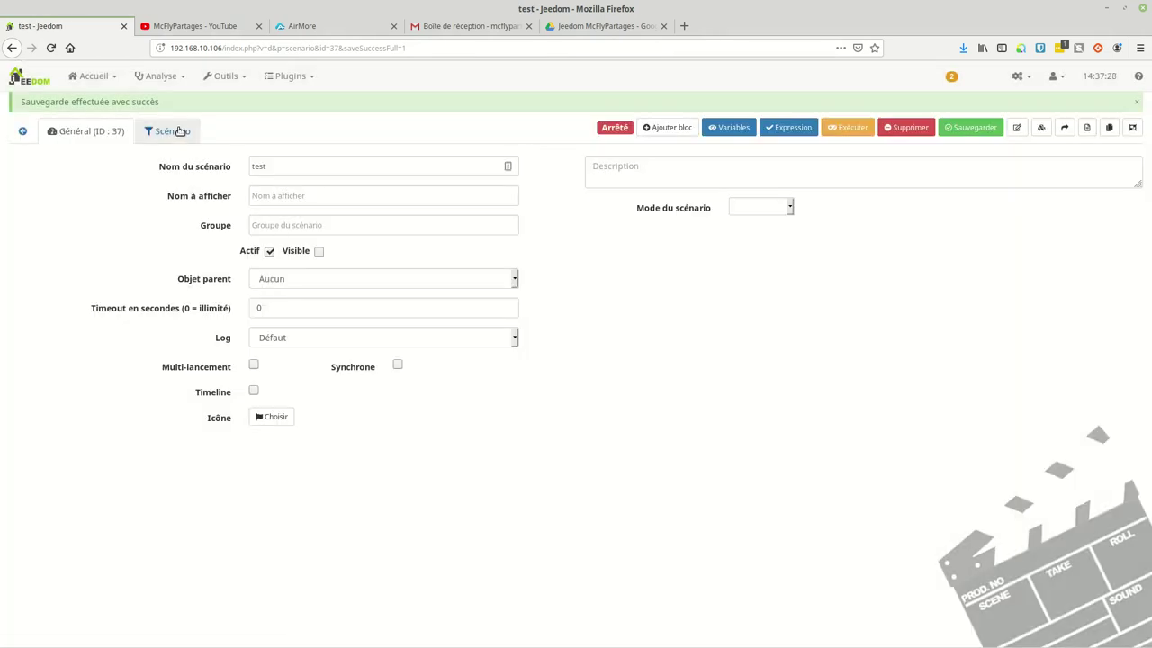
Step: Add an Action block whose variable action sets testpoubellejaune to 1
click(174, 131)
click(664, 128)
click(513, 150)
click(470, 191)
click(723, 260)
click(54, 195)
click(75, 230)
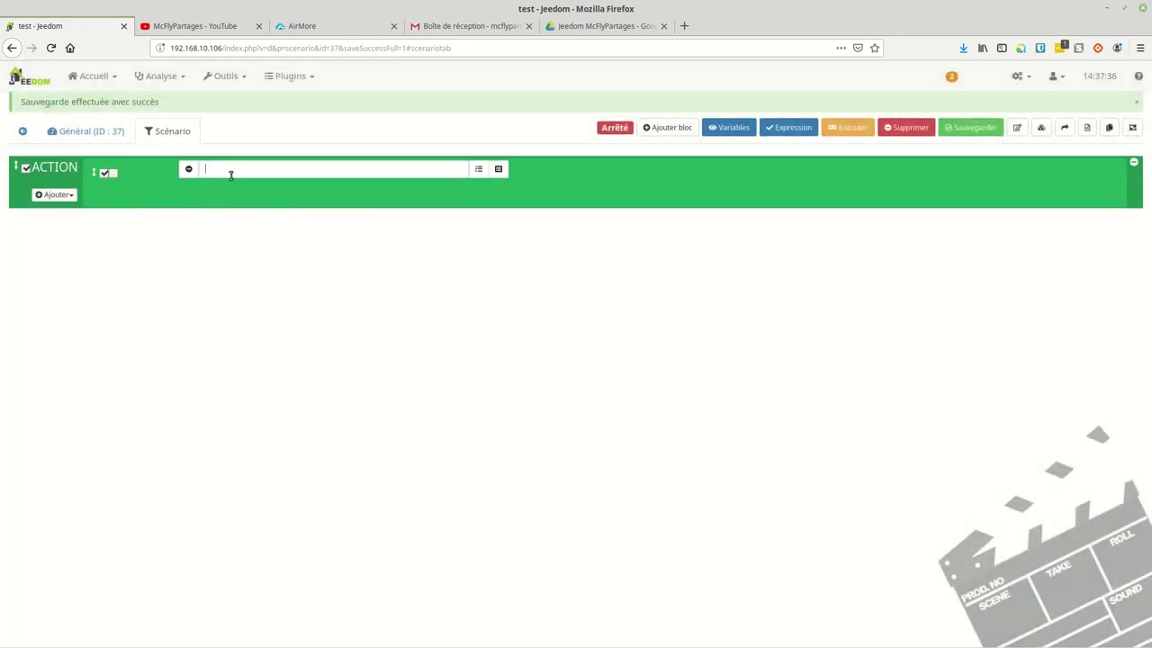
text(variable)
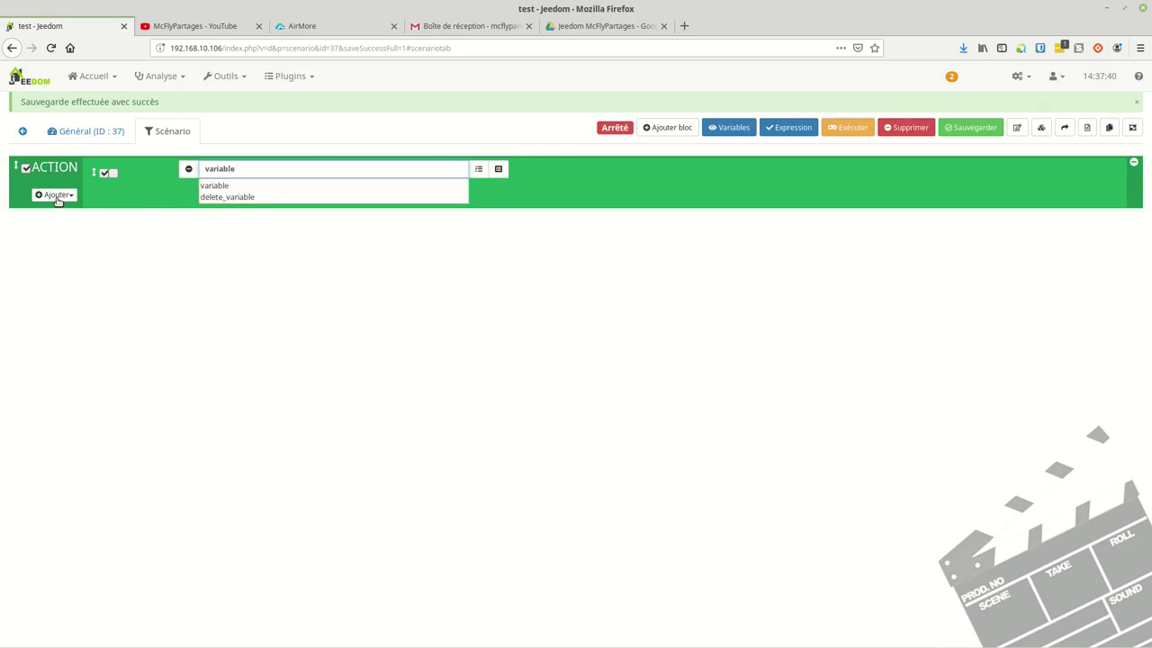
click(212, 186)
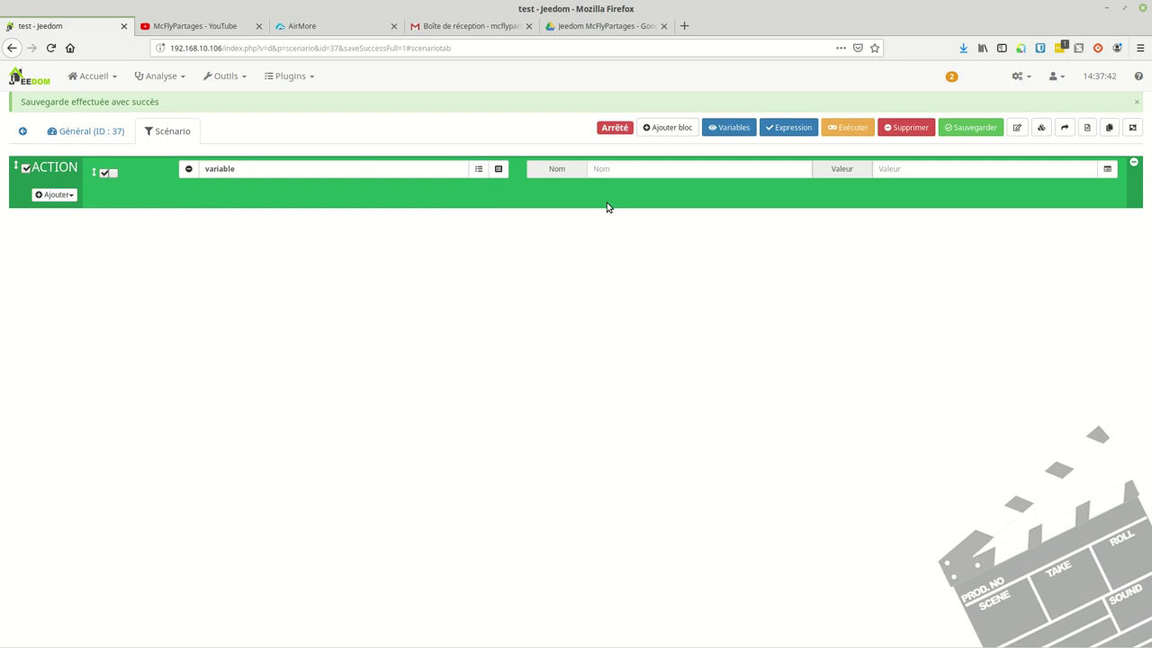
click(623, 168)
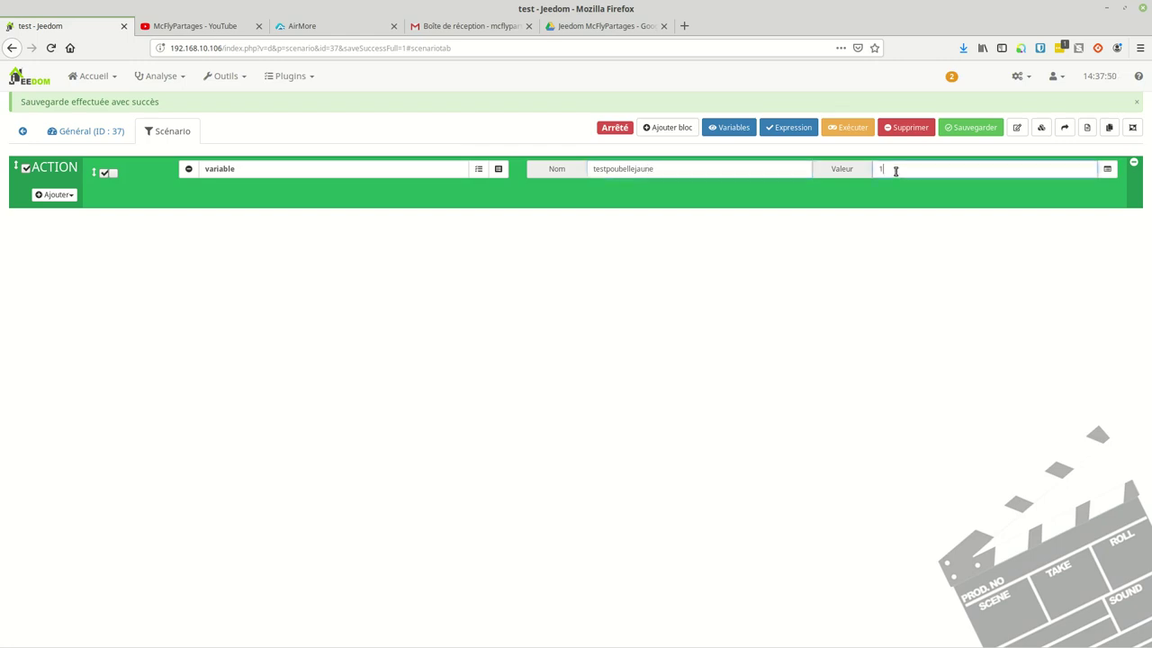
Step: Save and run the test scenario, then view the Maison dashboard
click(971, 130)
click(852, 129)
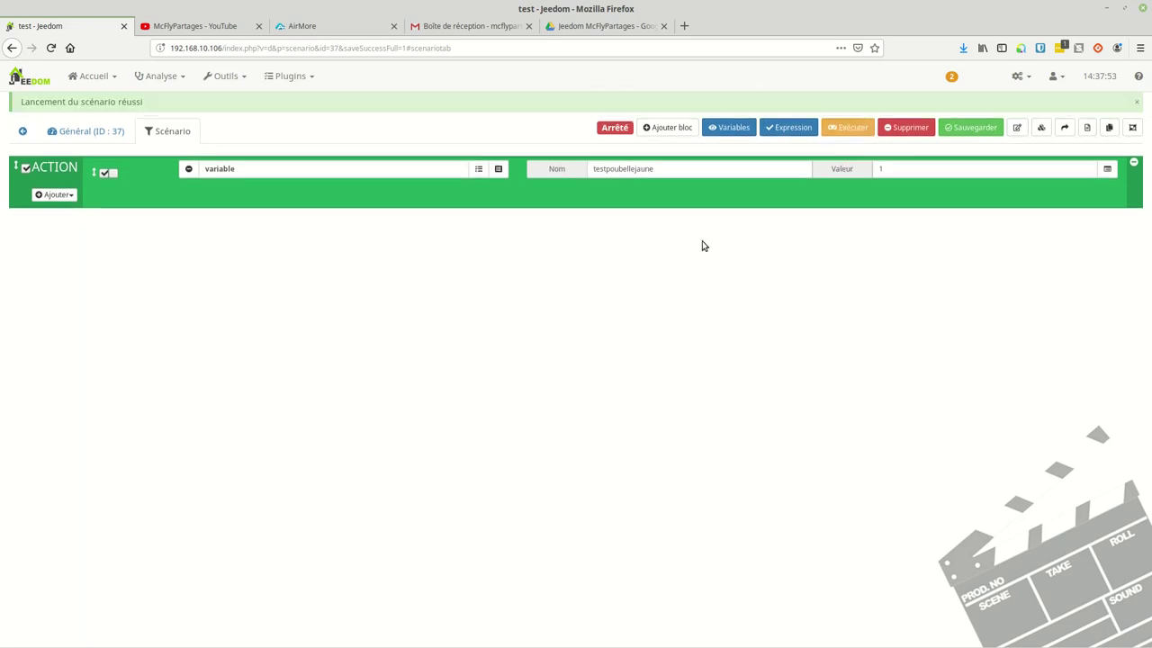
click(93, 75)
mouse_move(112, 106)
click(171, 102)
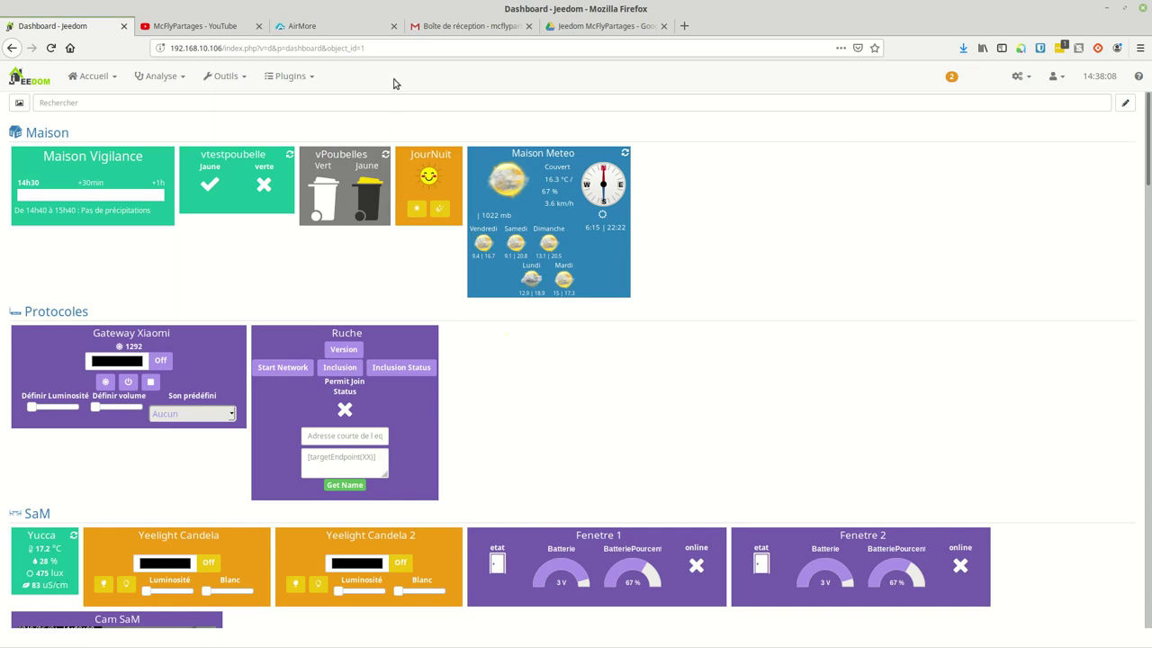
Step: Go to Plugins > Programmation > Widget to see the installed widgets
click(300, 78)
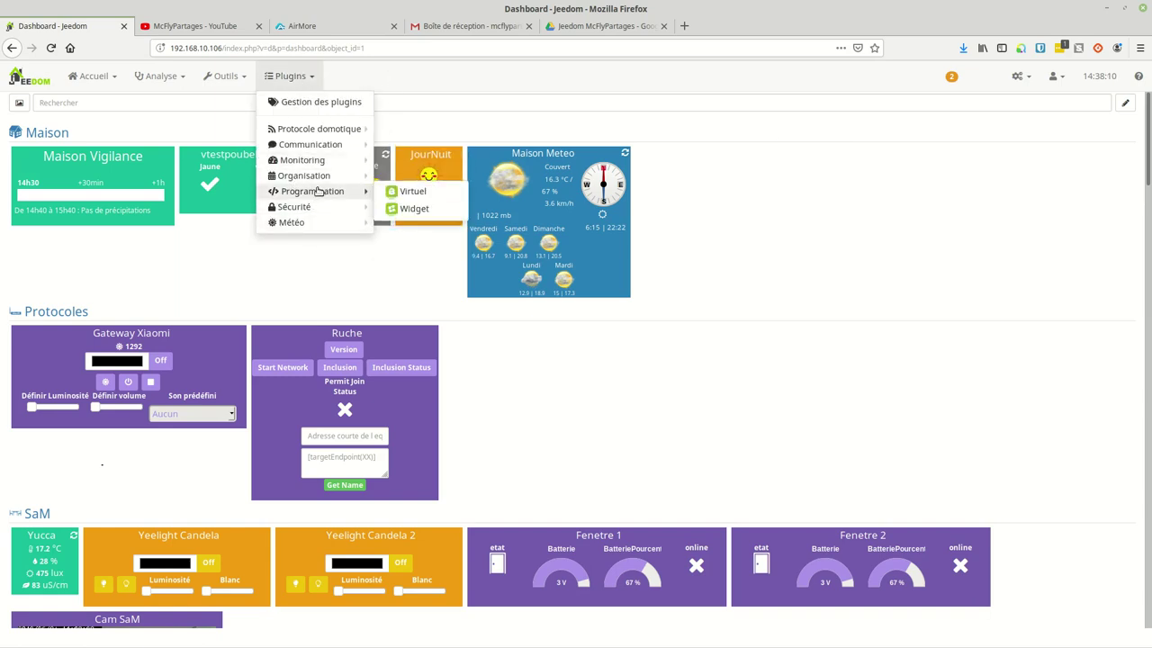
mouse_move(346, 192)
click(413, 208)
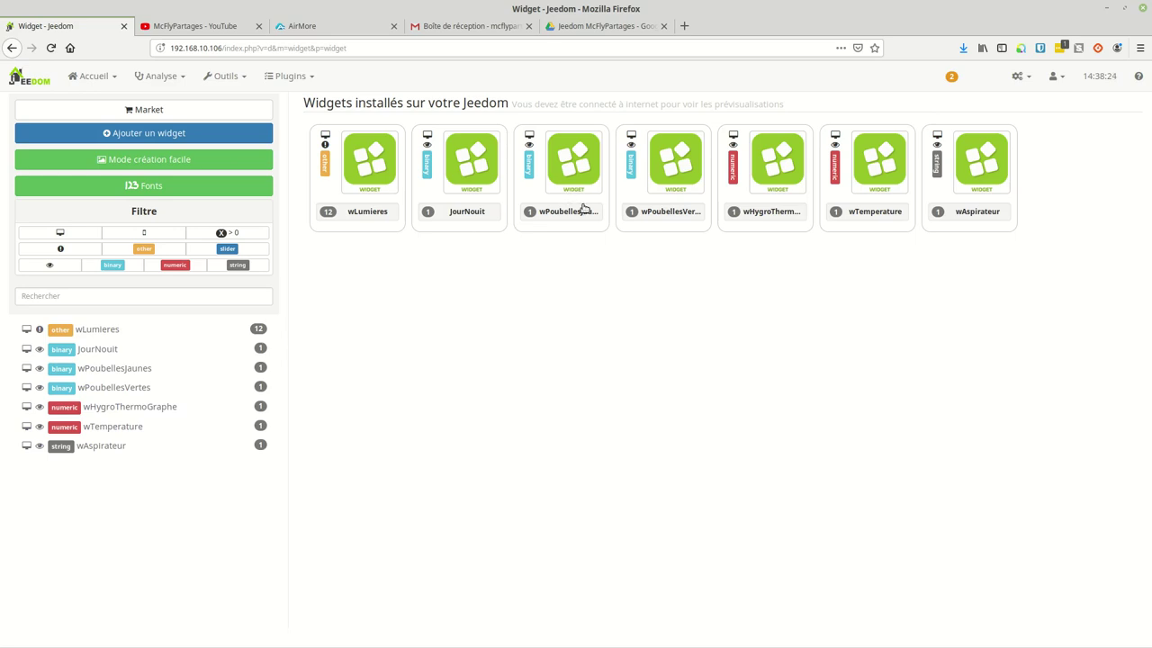
Step: Enter Mode création facile and check the bin images in Google Drive before returning
click(155, 160)
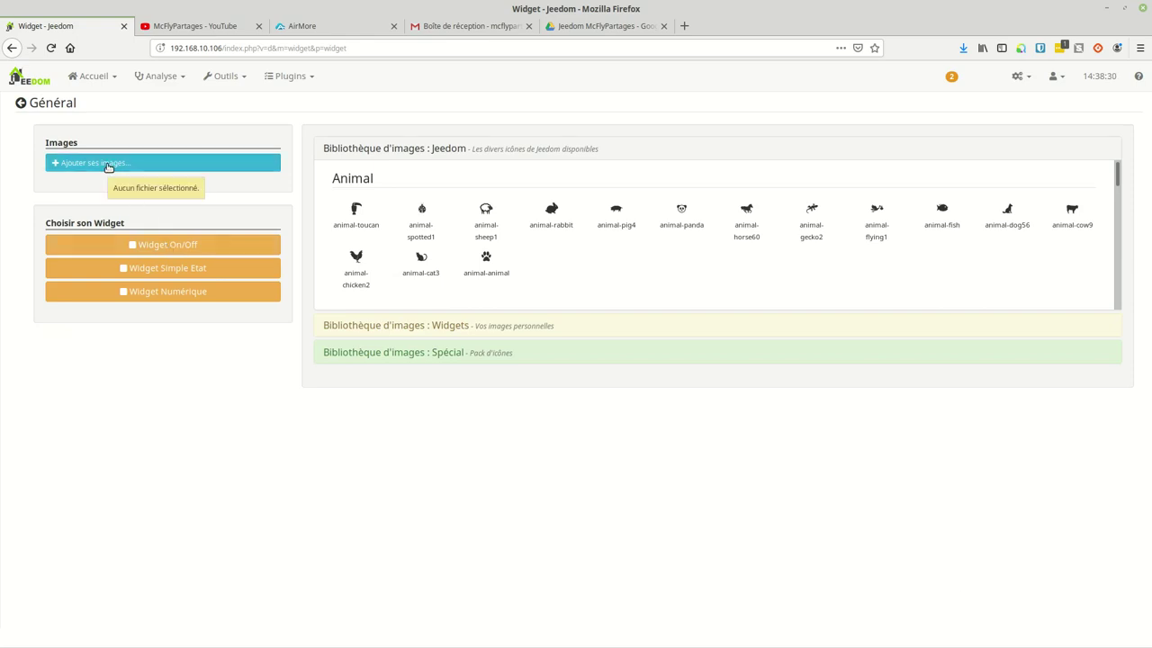
click(574, 25)
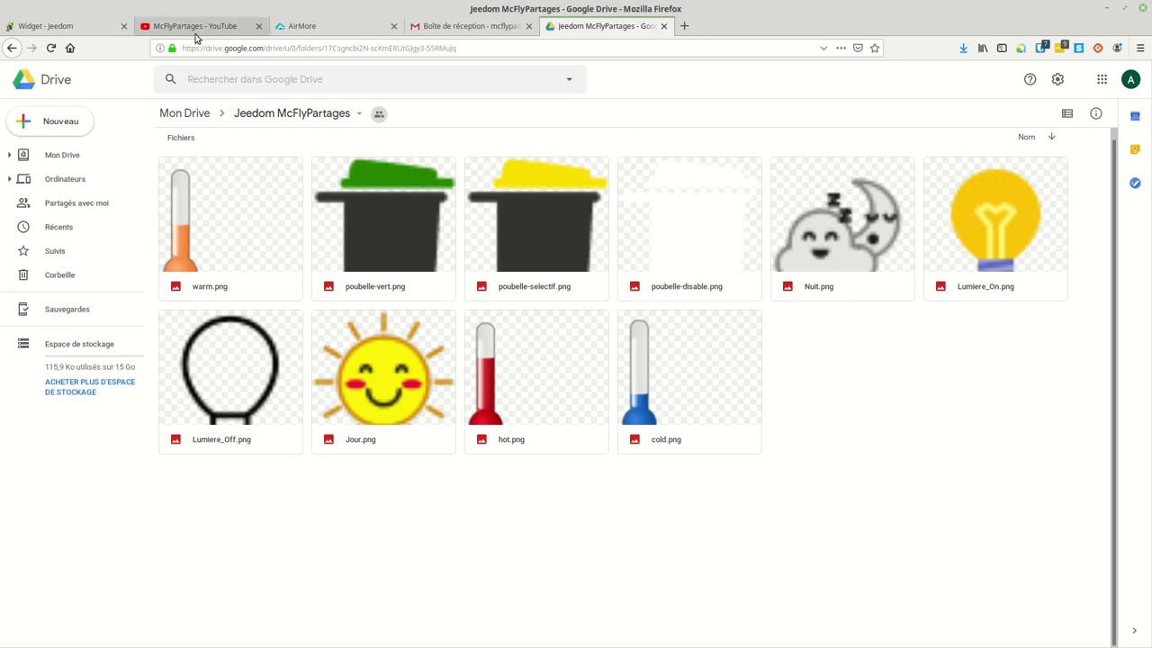
click(59, 29)
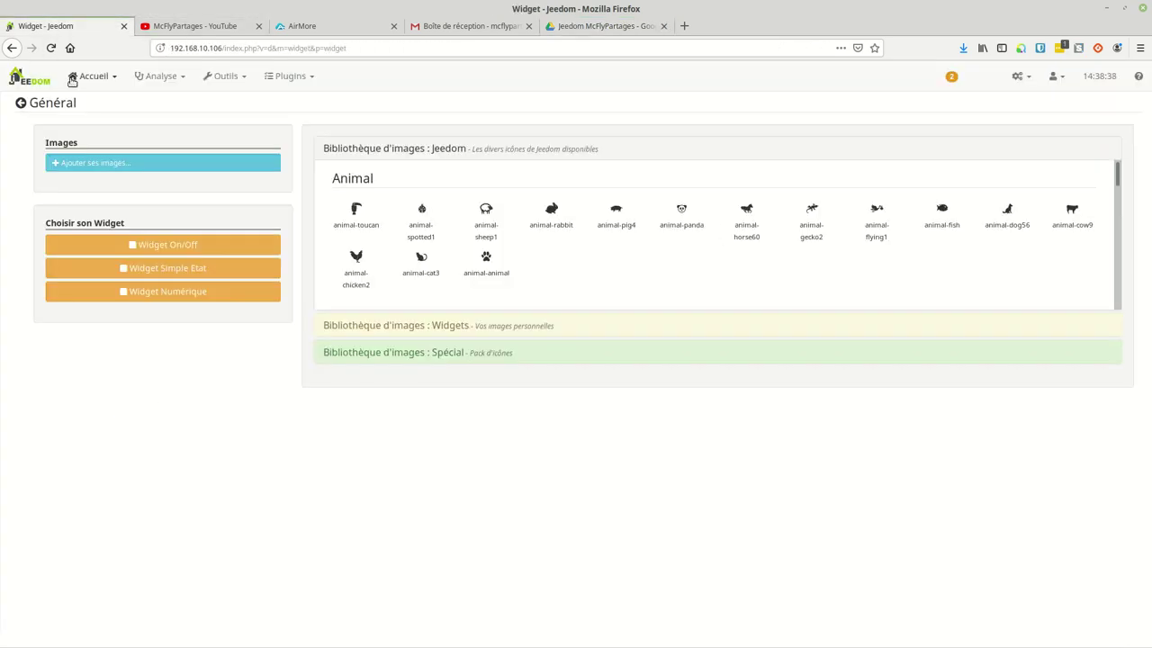
Step: Start a Simple Etat widget named wtestpoubellejaune with the Images library as source
click(167, 273)
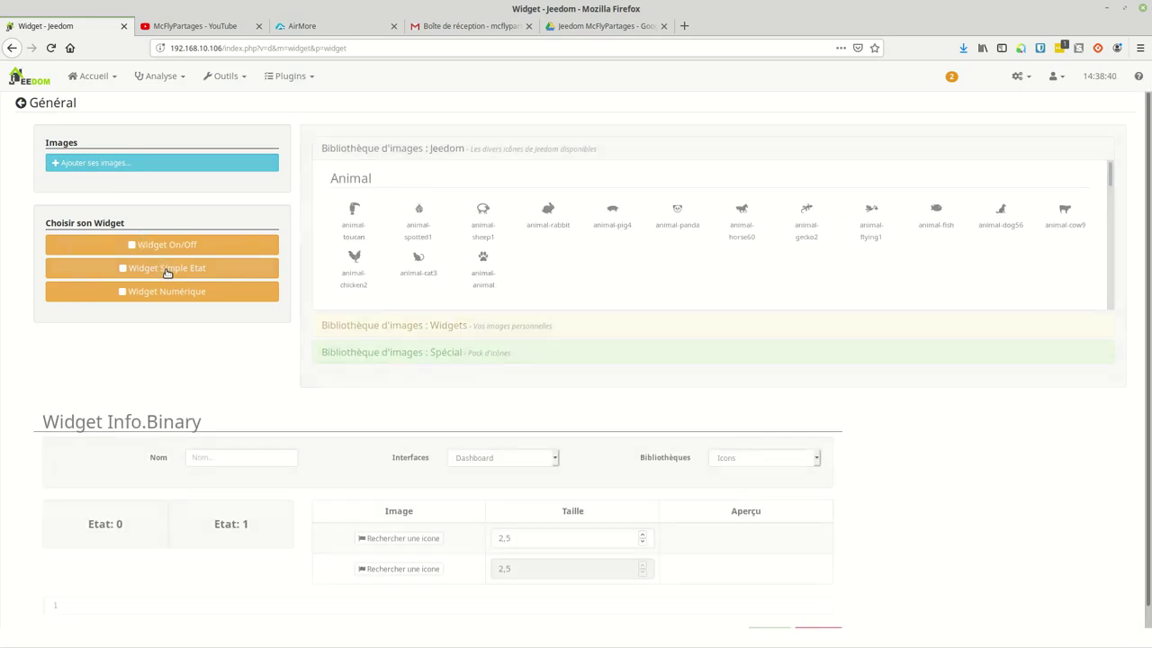
click(166, 273)
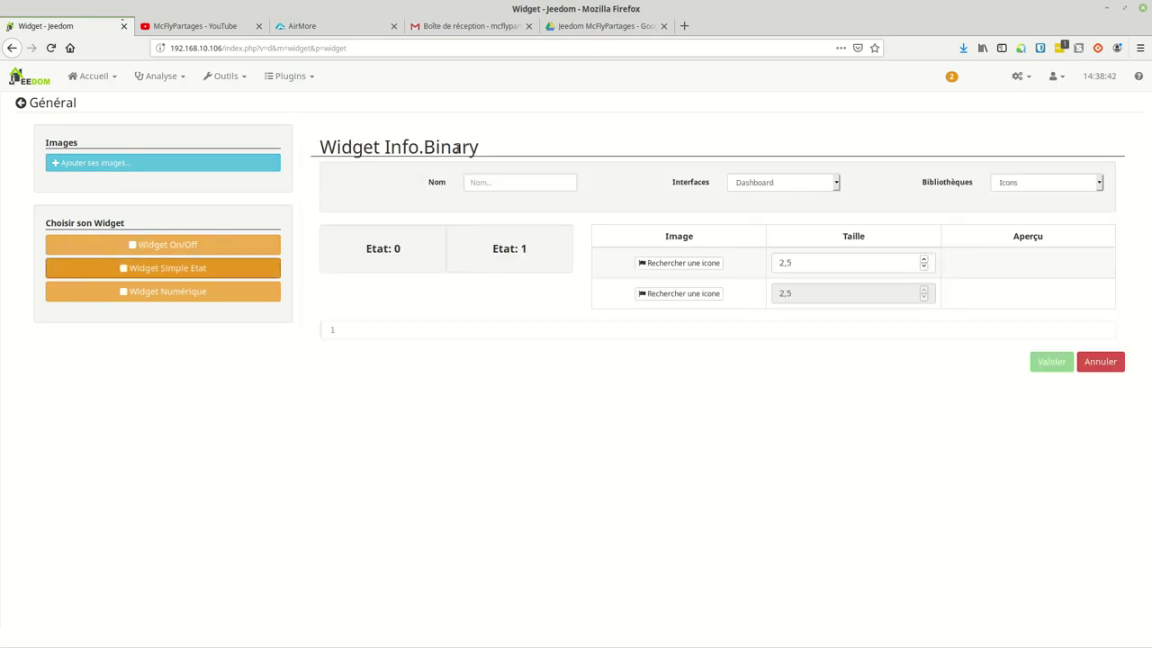
click(492, 183)
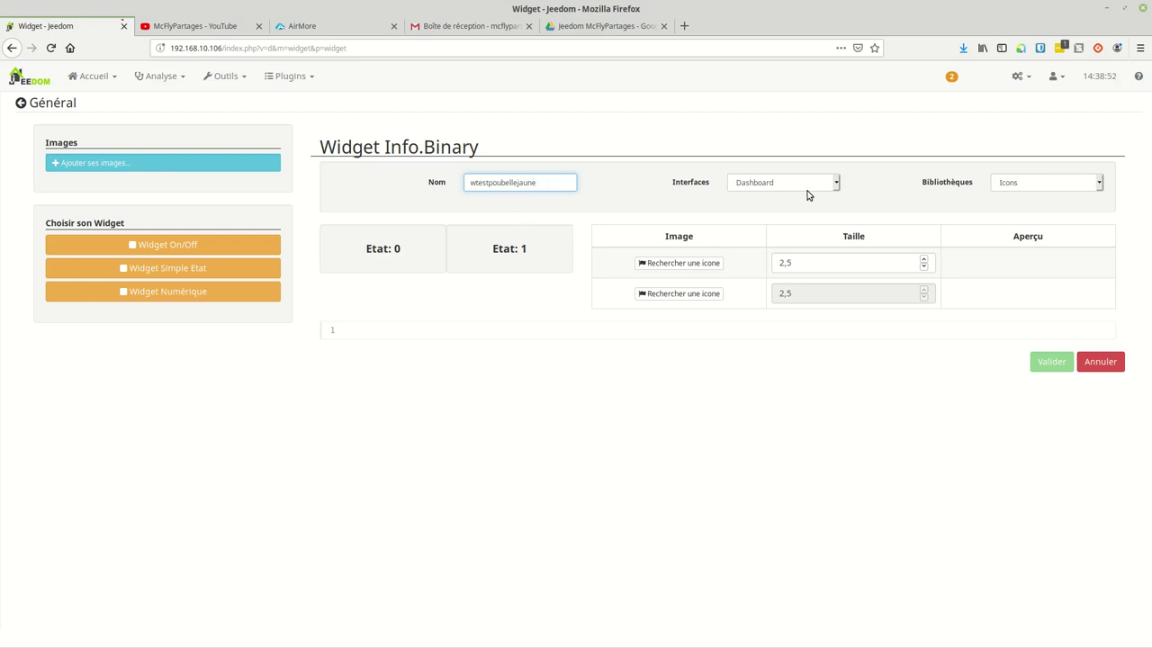
click(994, 182)
click(1008, 216)
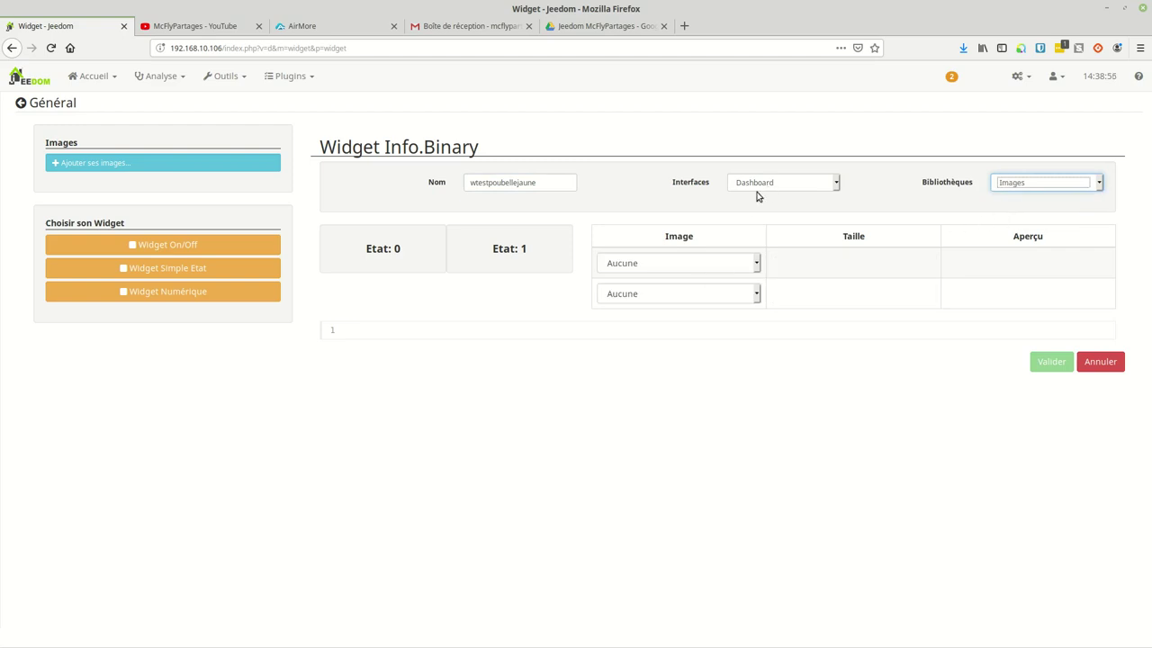
Step: Use poubelle-disable.png for state 0 and poubelle-selectif.png for state 1, then validate
click(655, 262)
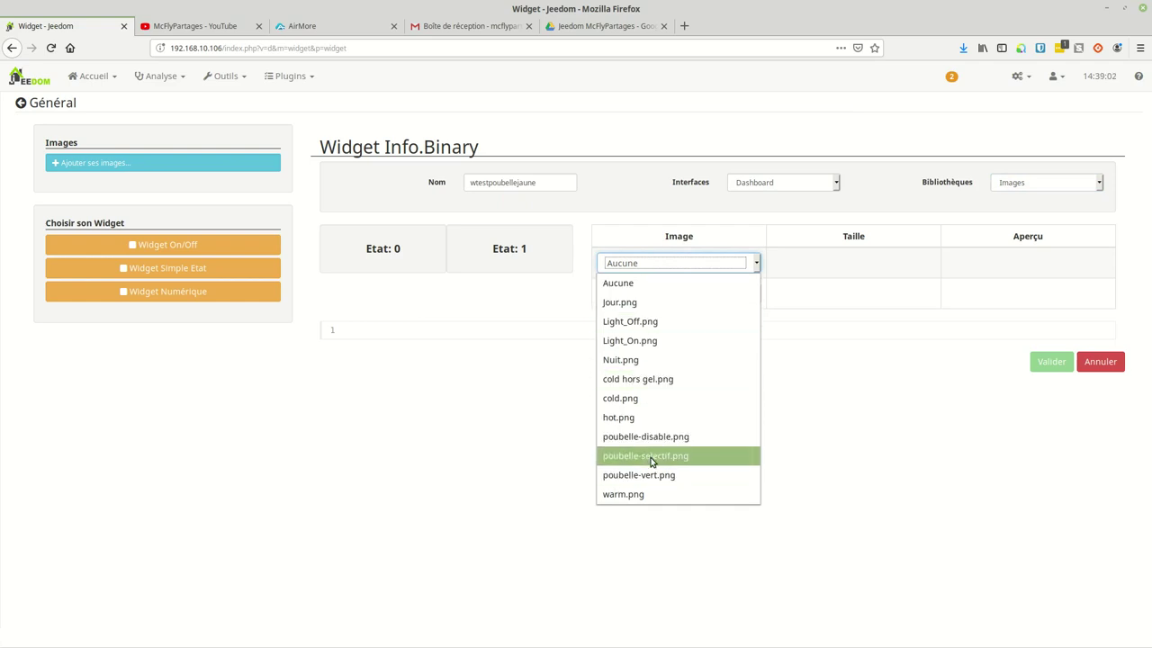
click(649, 457)
click(649, 277)
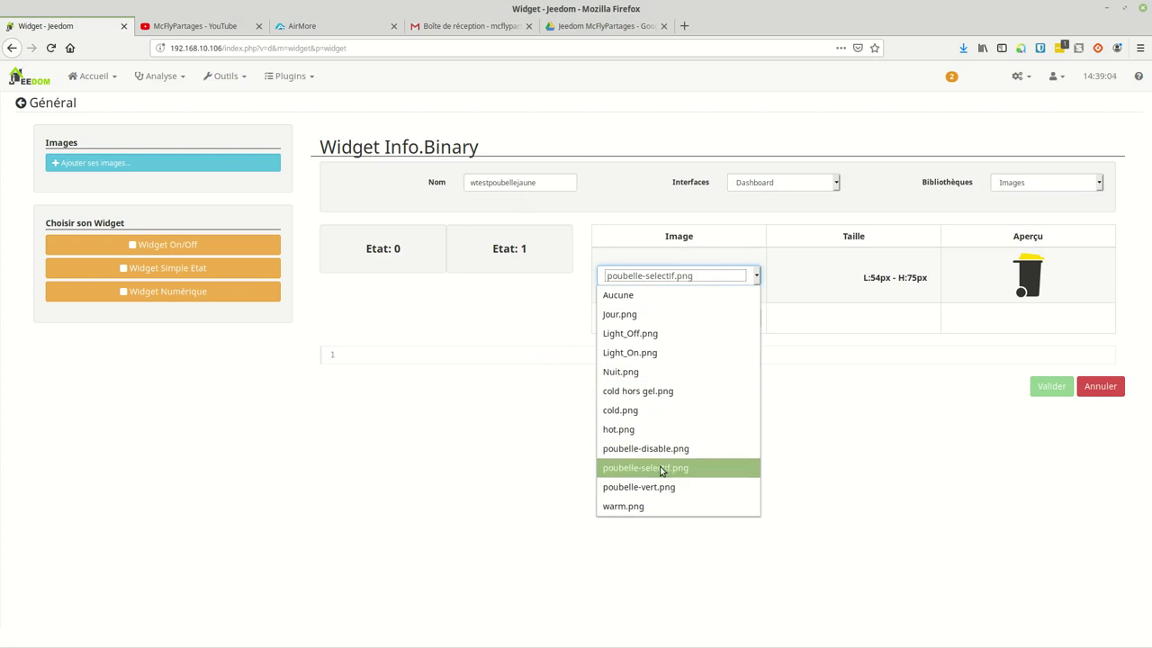
click(663, 448)
click(687, 318)
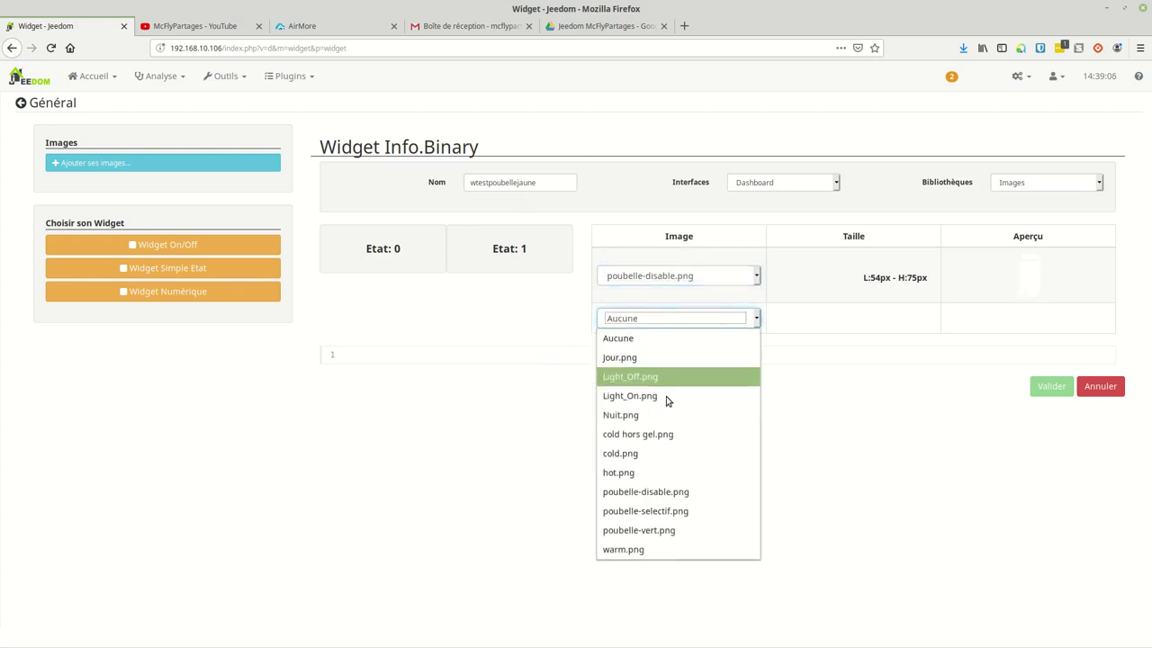
click(666, 511)
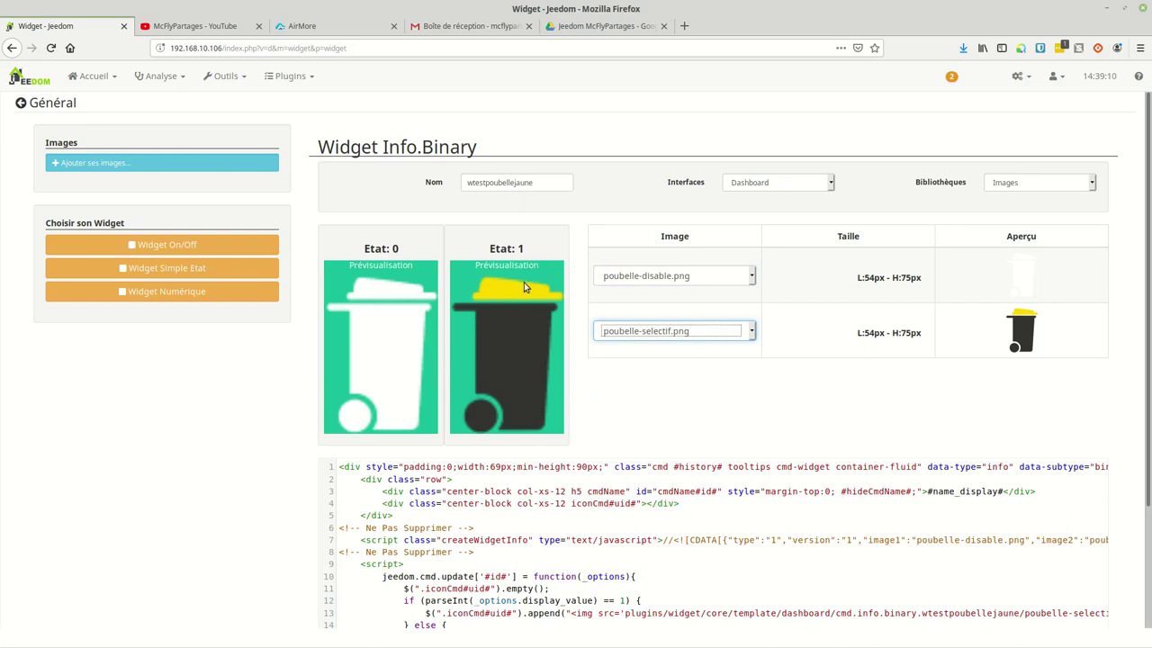
scroll(406, 316, down, 3)
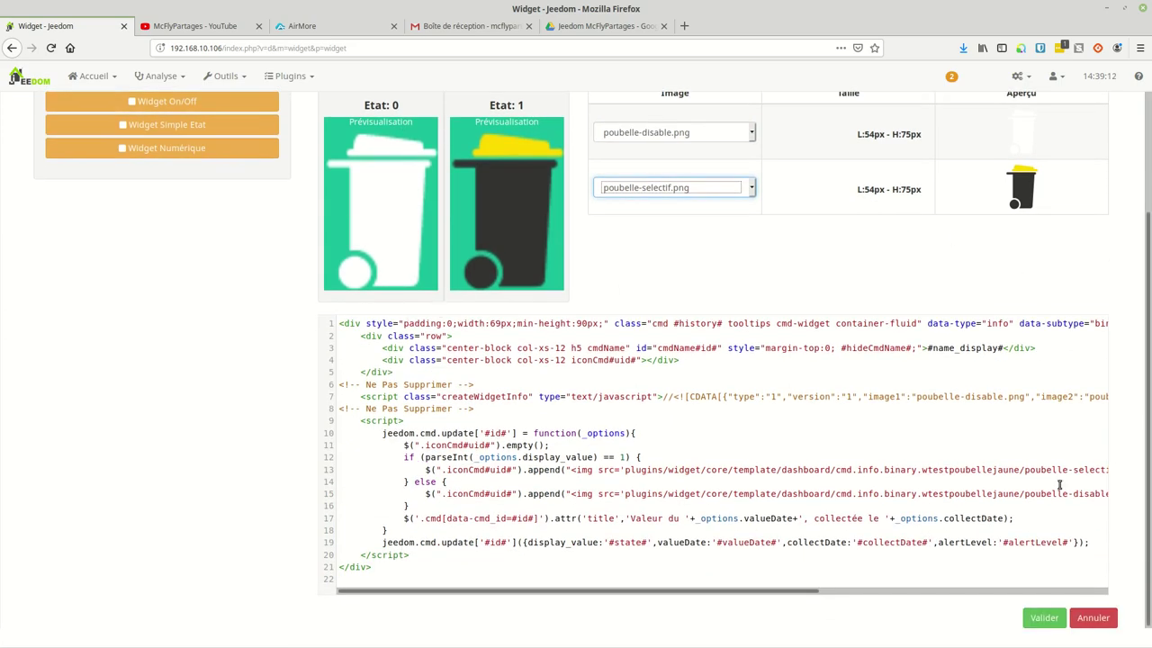
click(1044, 619)
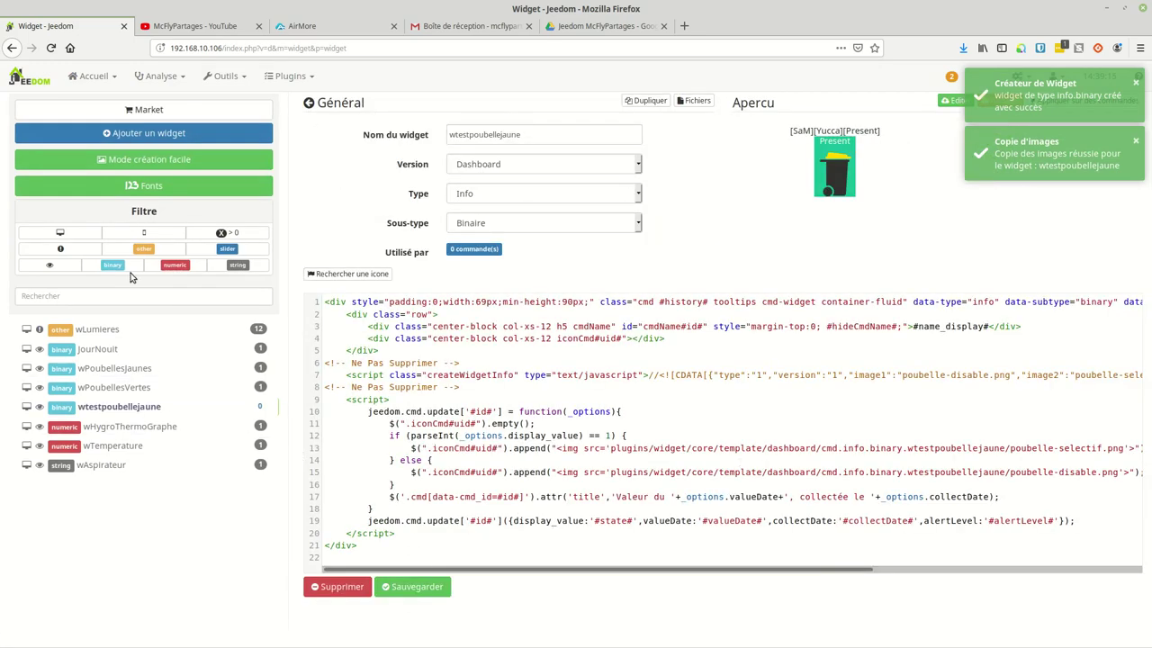
click(151, 159)
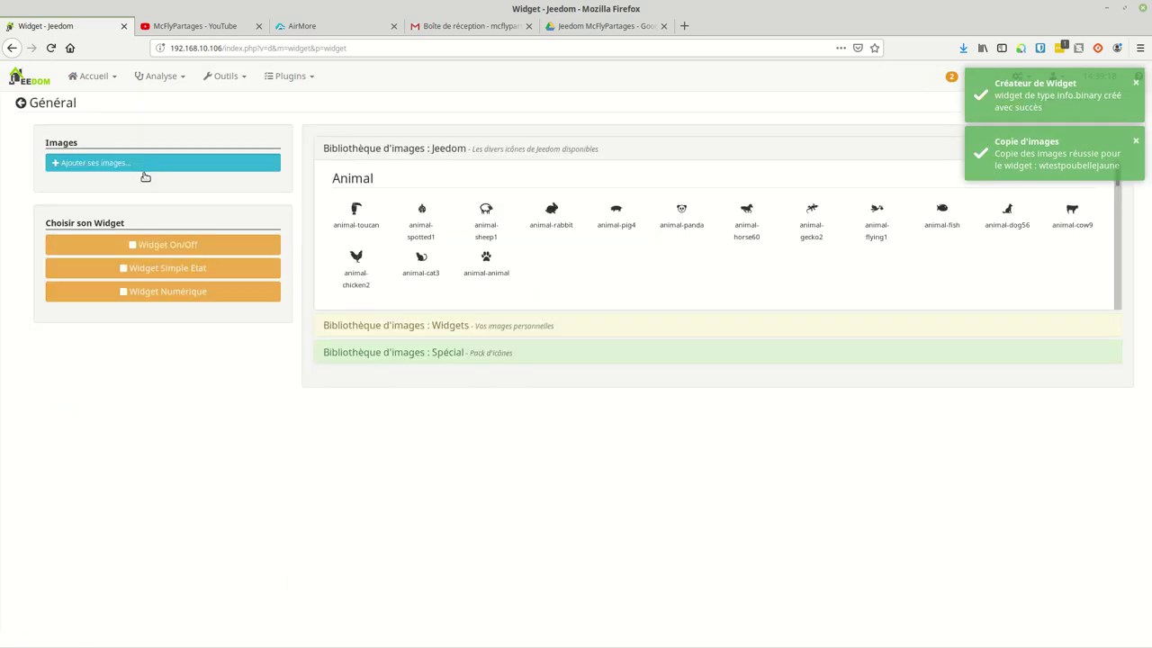
Step: Create Simple Etat widget wtestpoubelleverte from Images: poubelle-disable.png for 0, poubelle-vert.png for 1
click(169, 274)
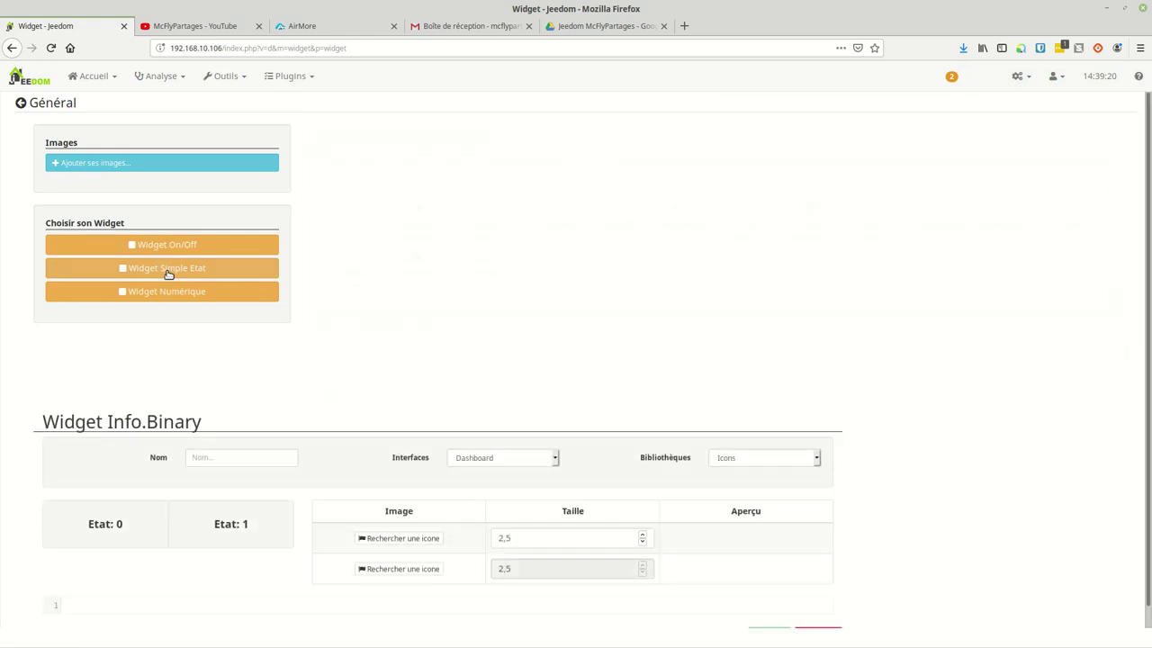
click(502, 184)
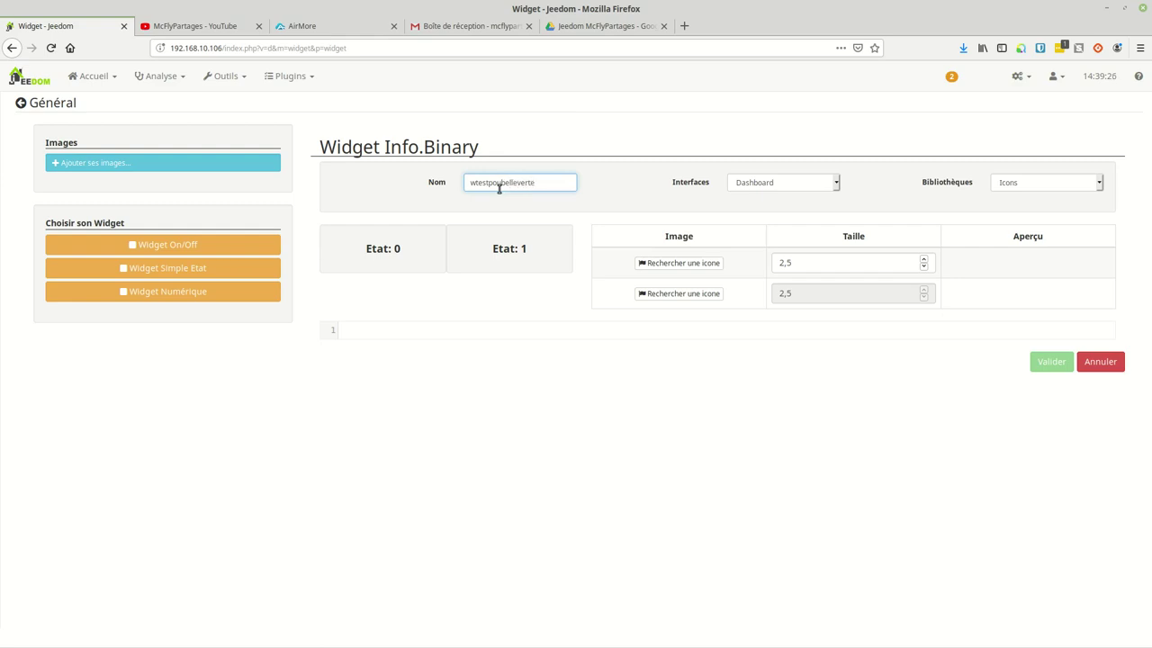
click(1013, 186)
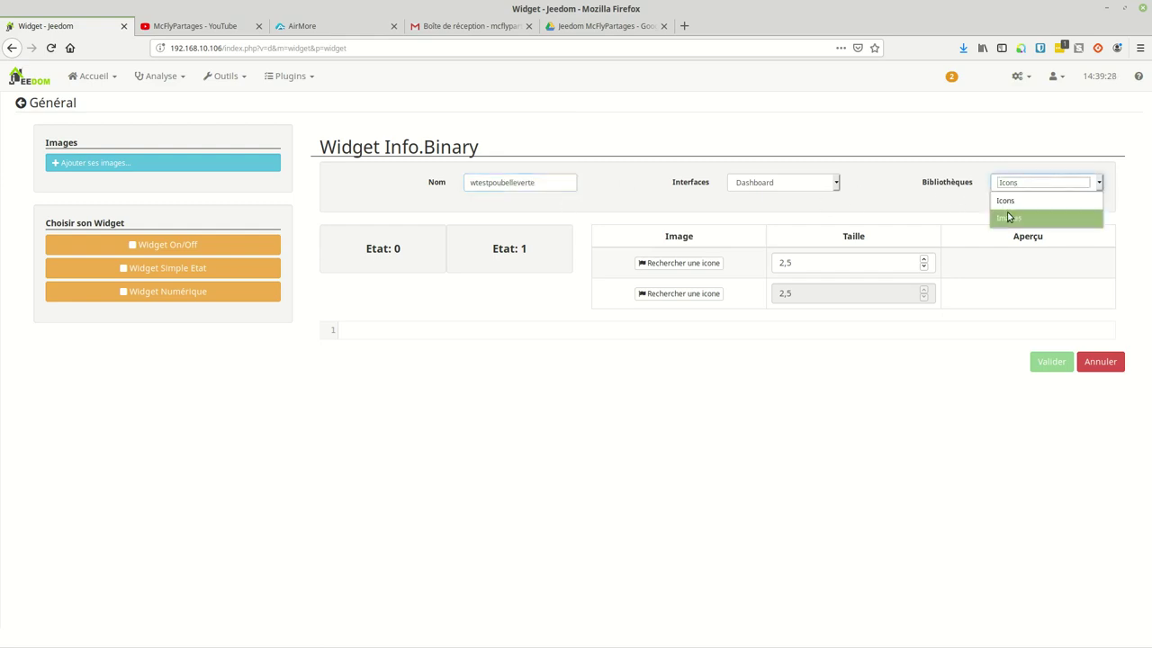
click(1007, 213)
click(686, 264)
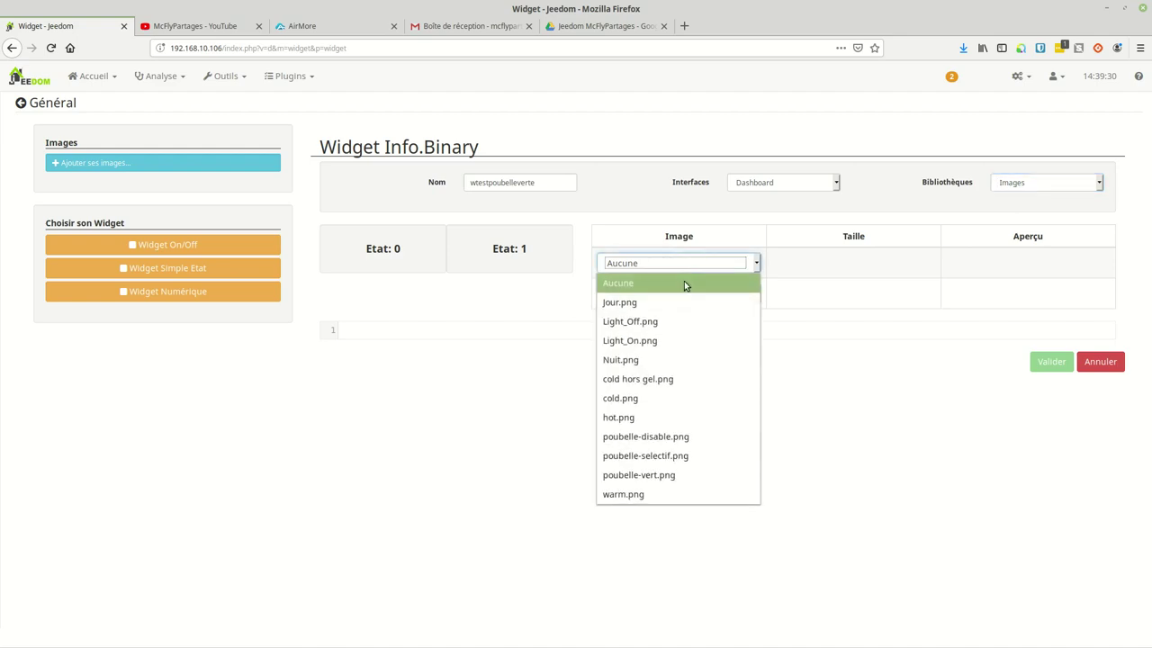
click(663, 438)
click(663, 320)
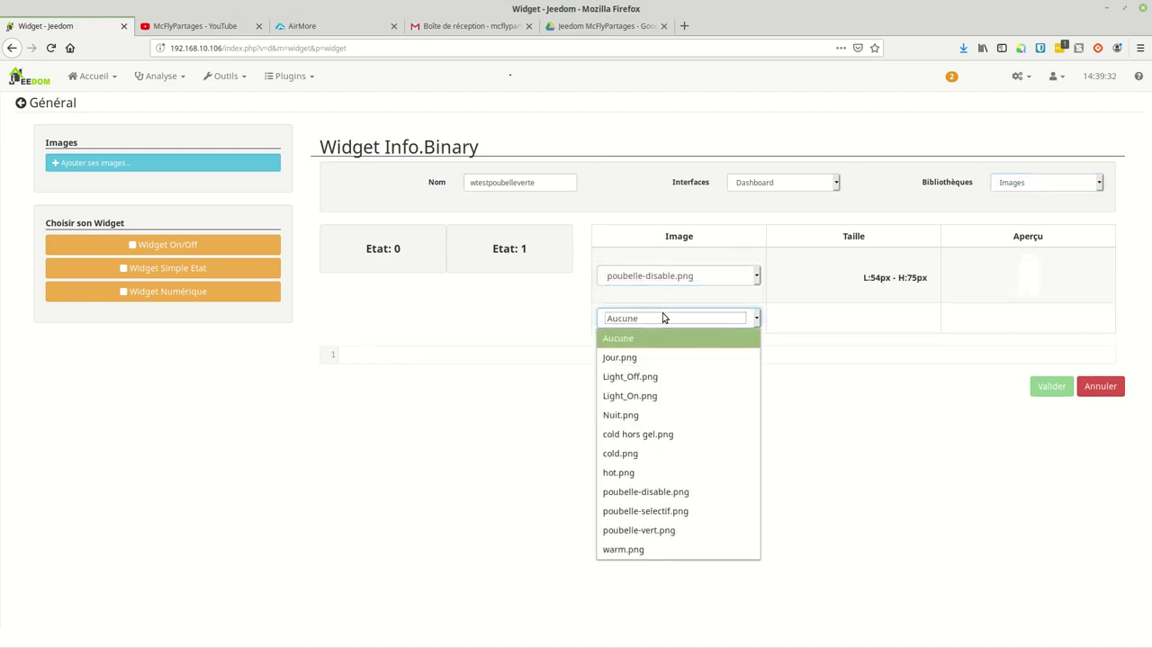
click(650, 536)
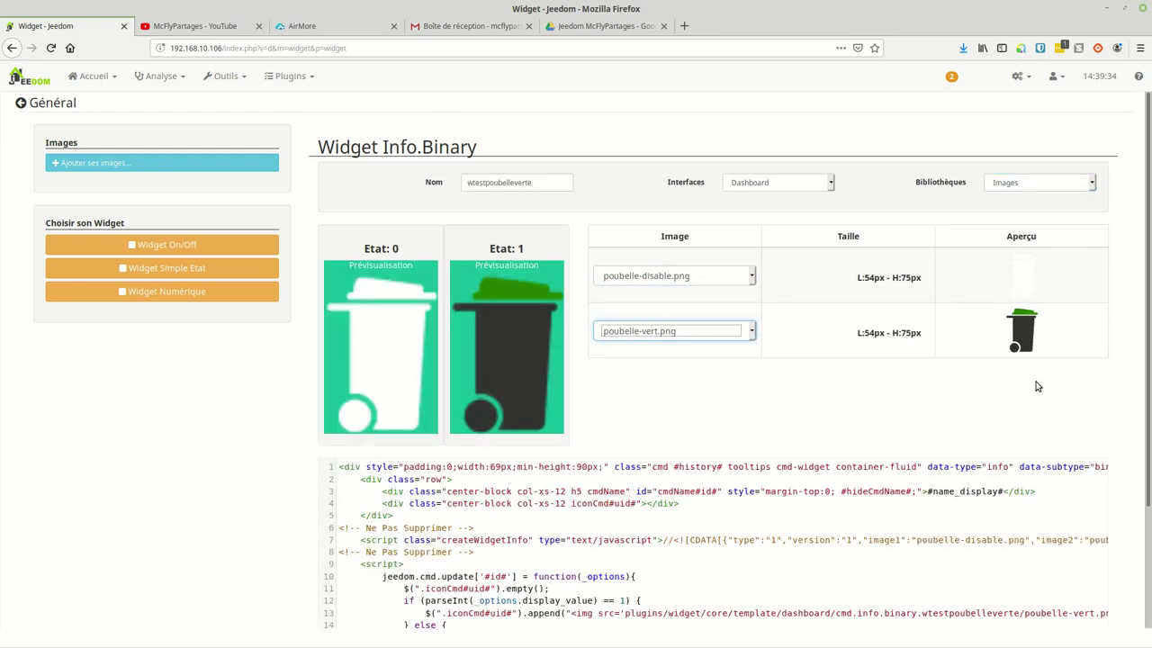
scroll(676, 386, down, 3)
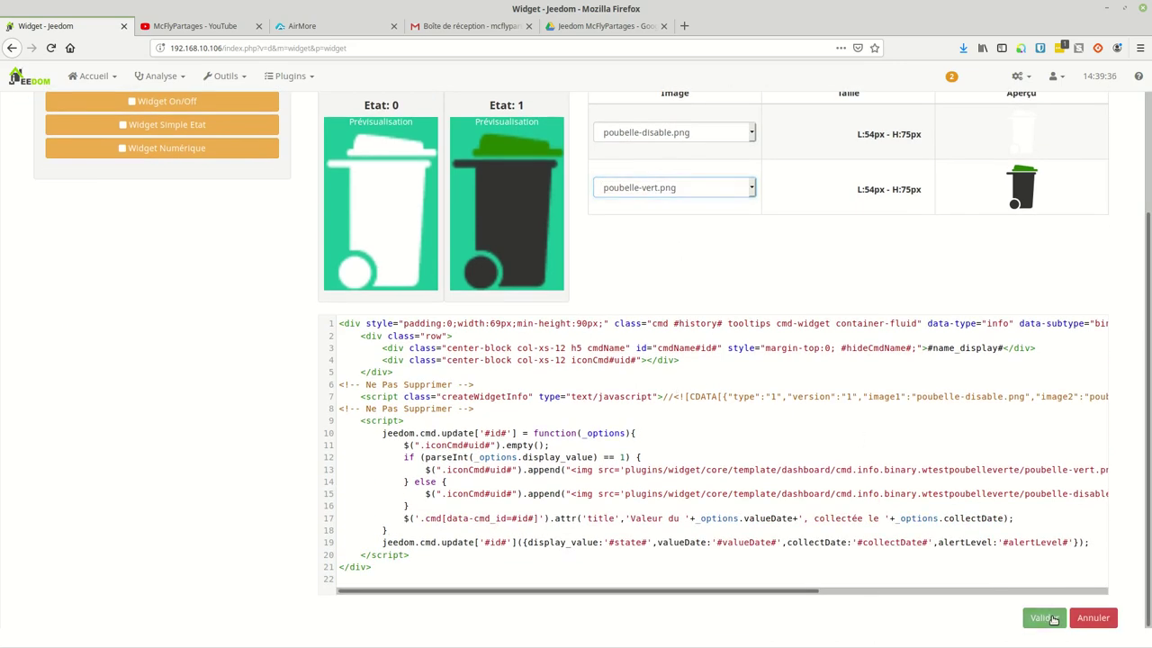
click(1046, 617)
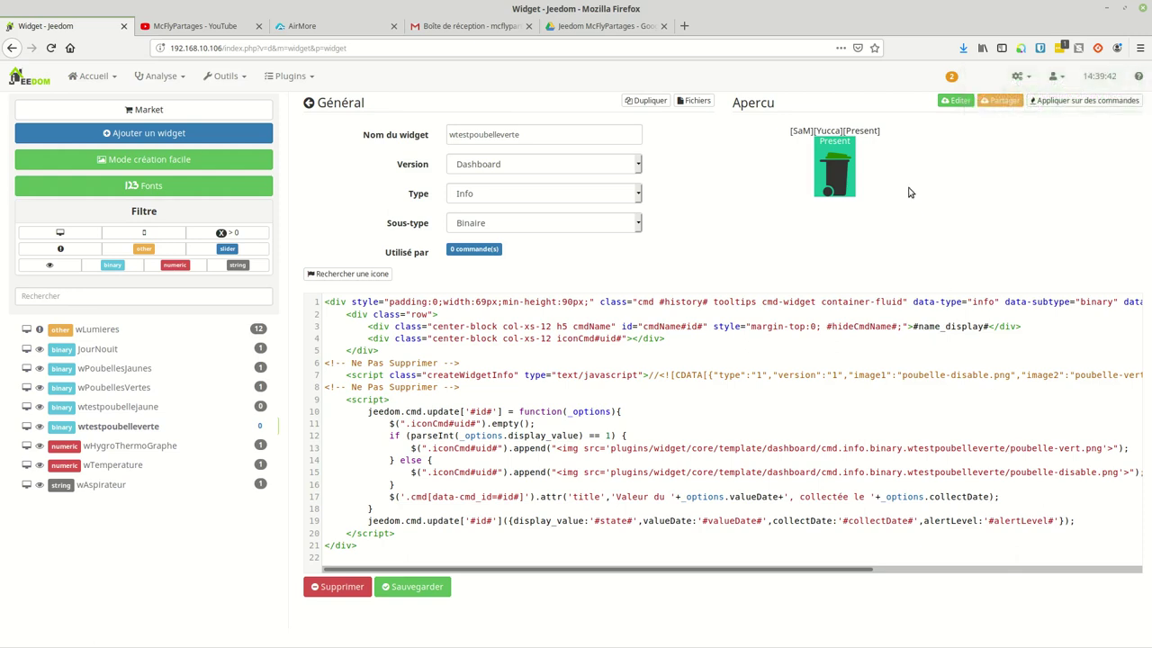
Step: Apply wtestpoubelleverte to vtestpoubelle's verte command and save the widget
click(1091, 101)
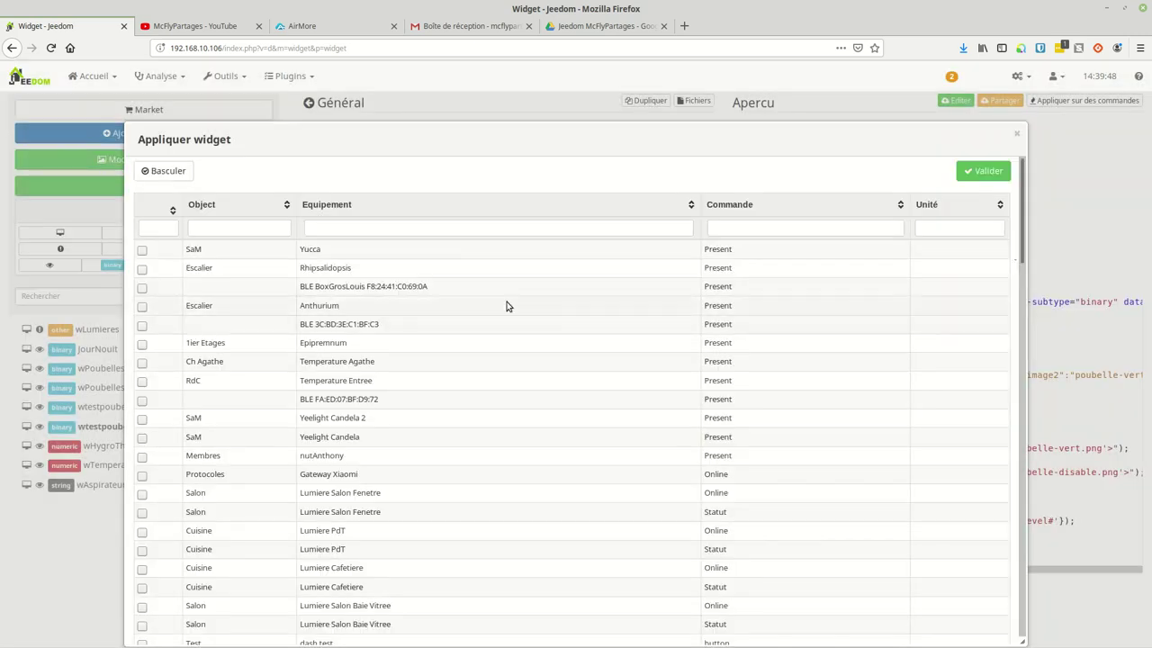
click(473, 231)
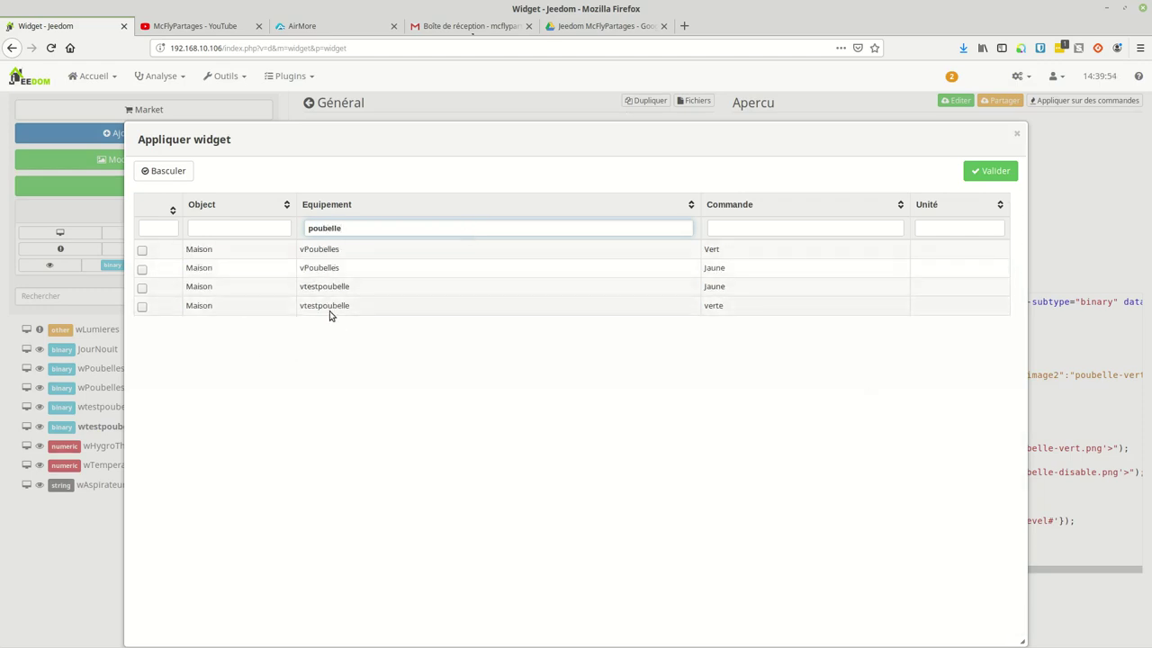
click(141, 306)
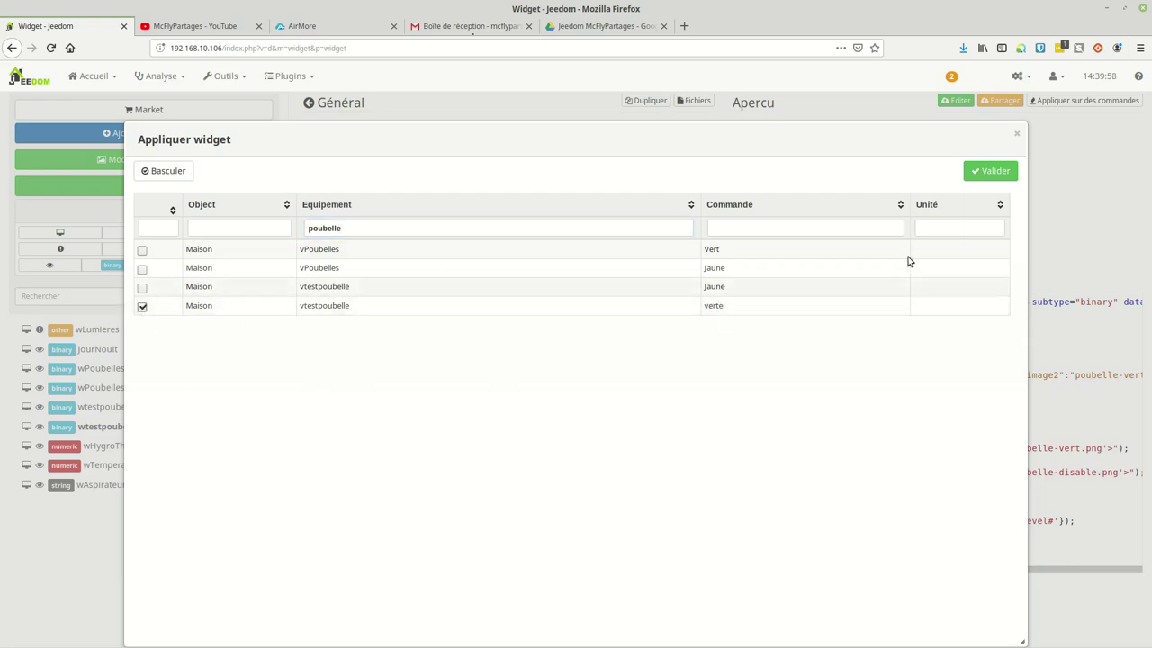
click(1008, 174)
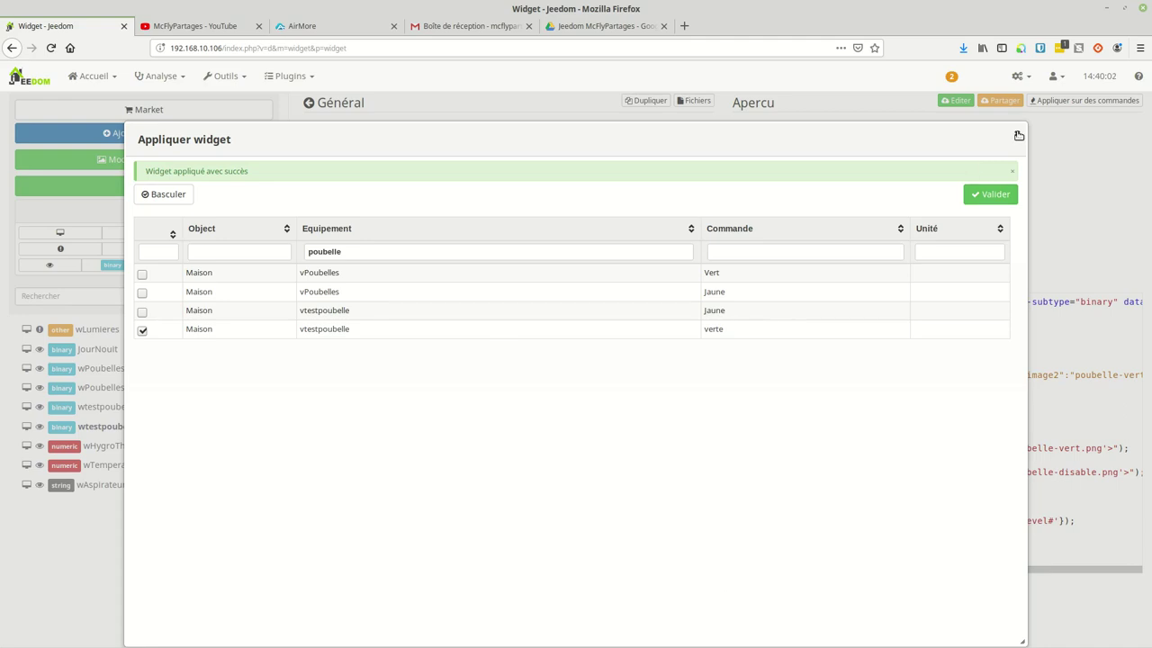
click(1019, 133)
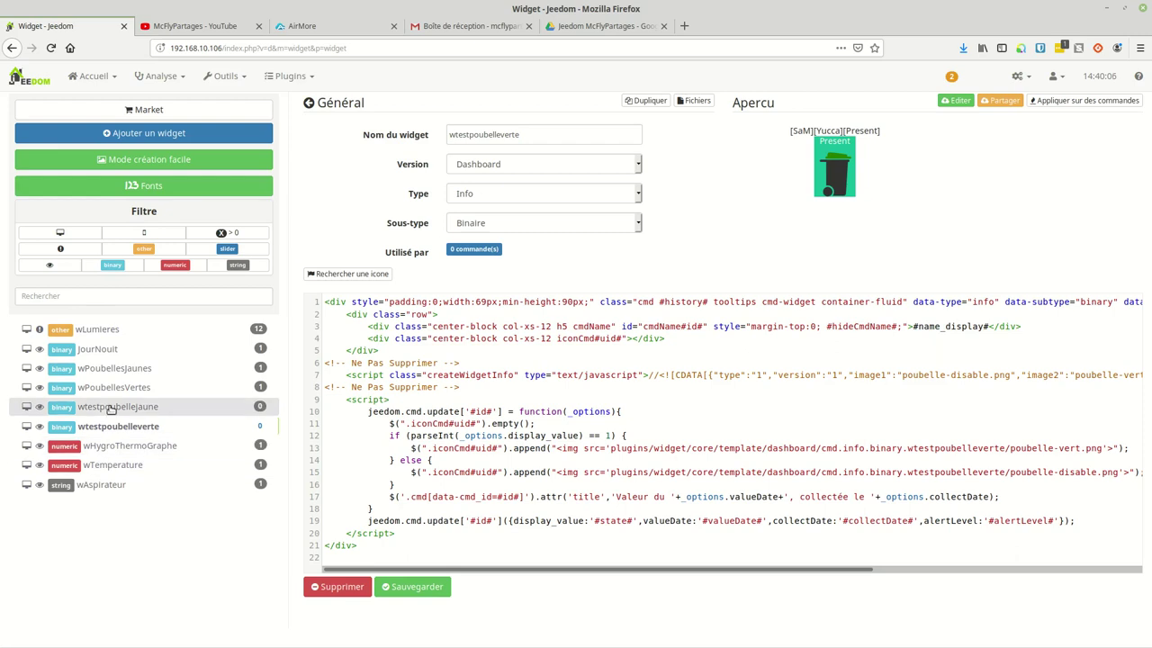
click(406, 583)
Step: Apply wtestpoubellejaune to vtestpoubelle's Jaune command, filtering by 'poubelle', and save it
click(129, 407)
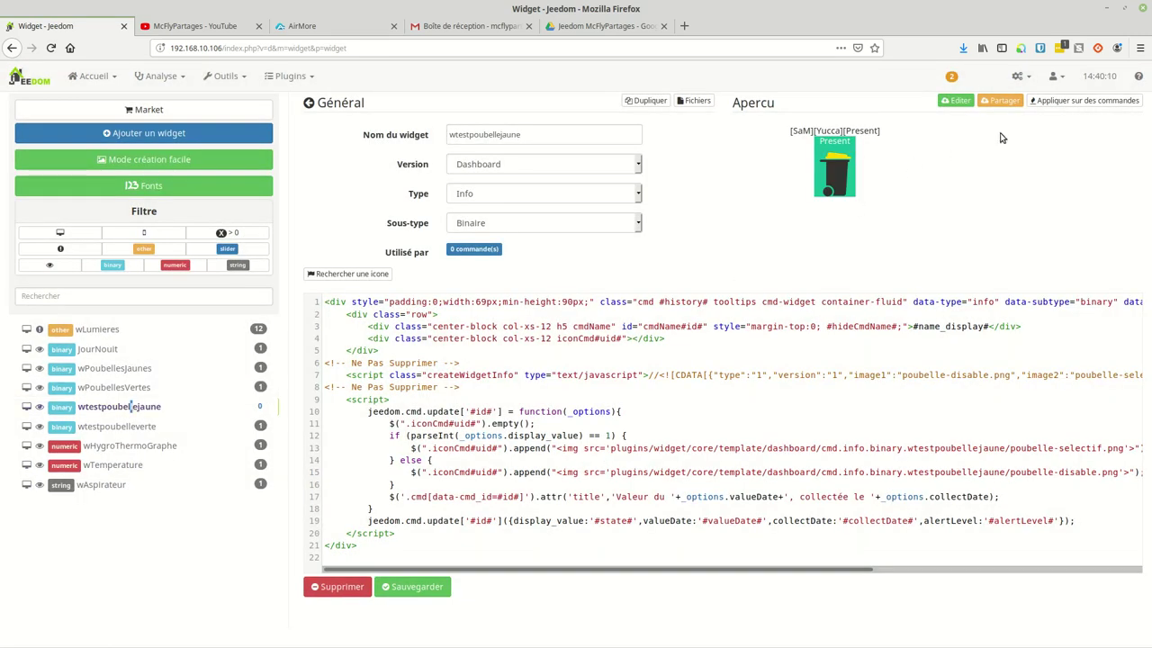
click(1055, 101)
click(389, 225)
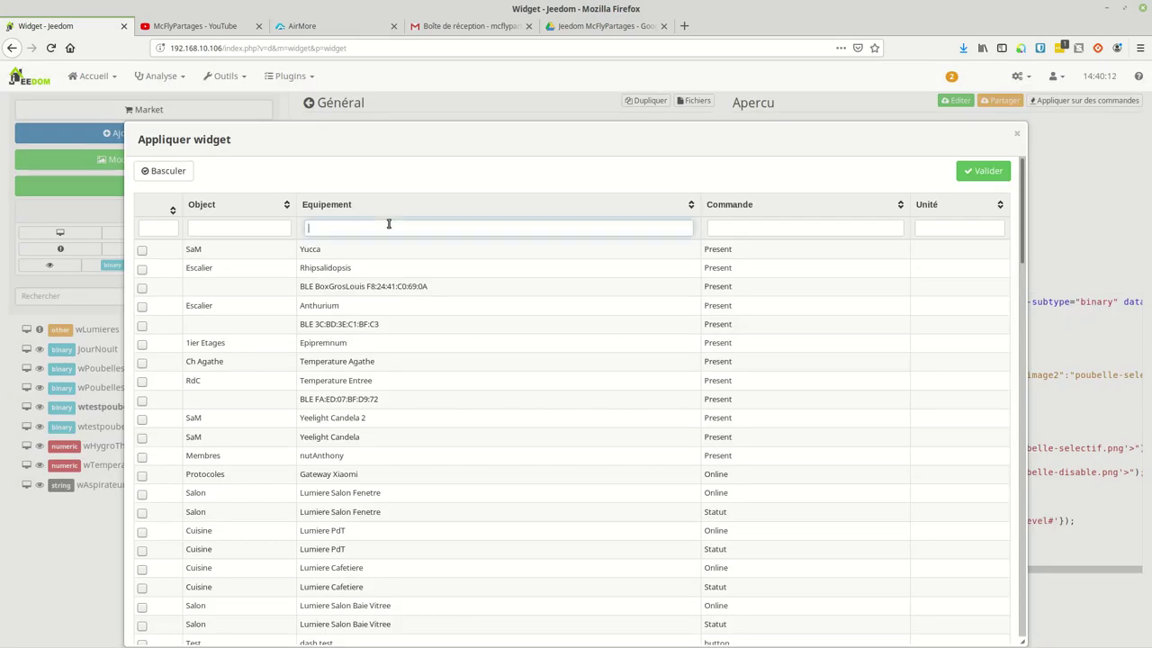
text(poubelle)
click(142, 288)
click(990, 173)
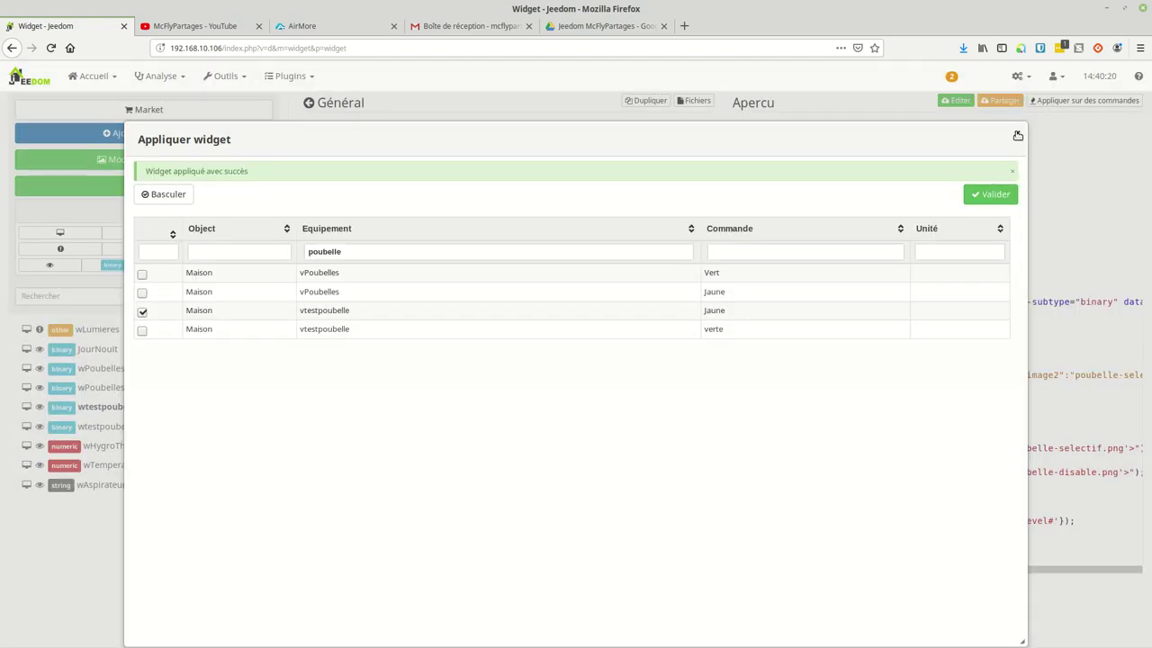
click(1018, 135)
click(418, 587)
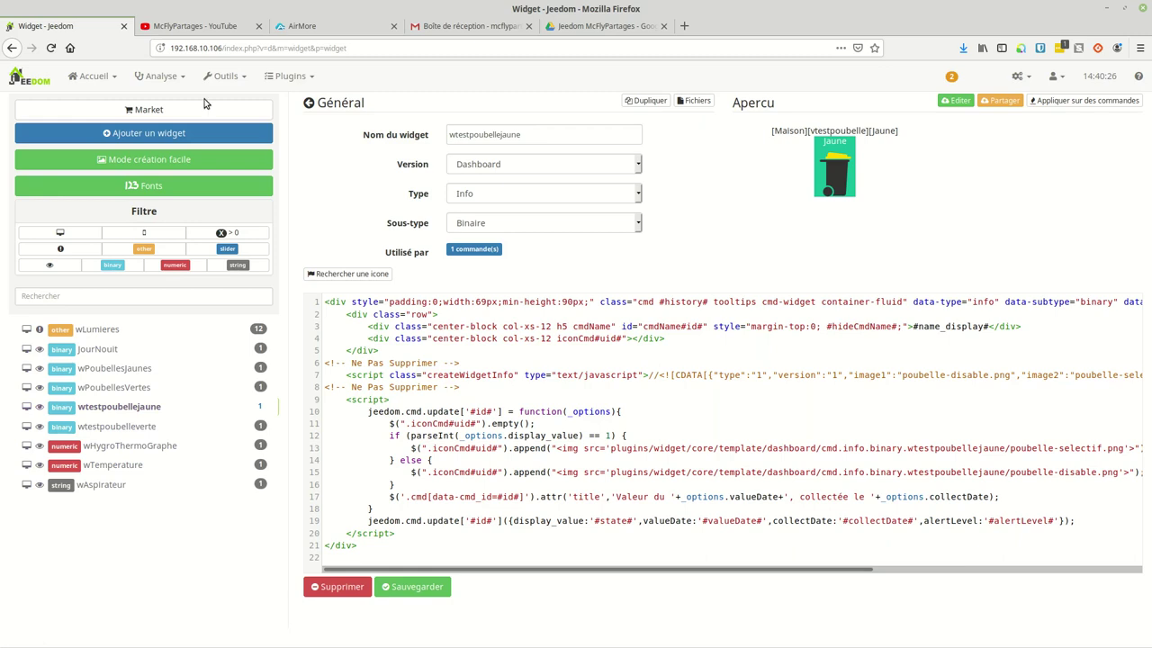
Step: Open Accueil > Dashboard to see vtestpoubelle's yellow and white bin images
click(103, 81)
click(112, 105)
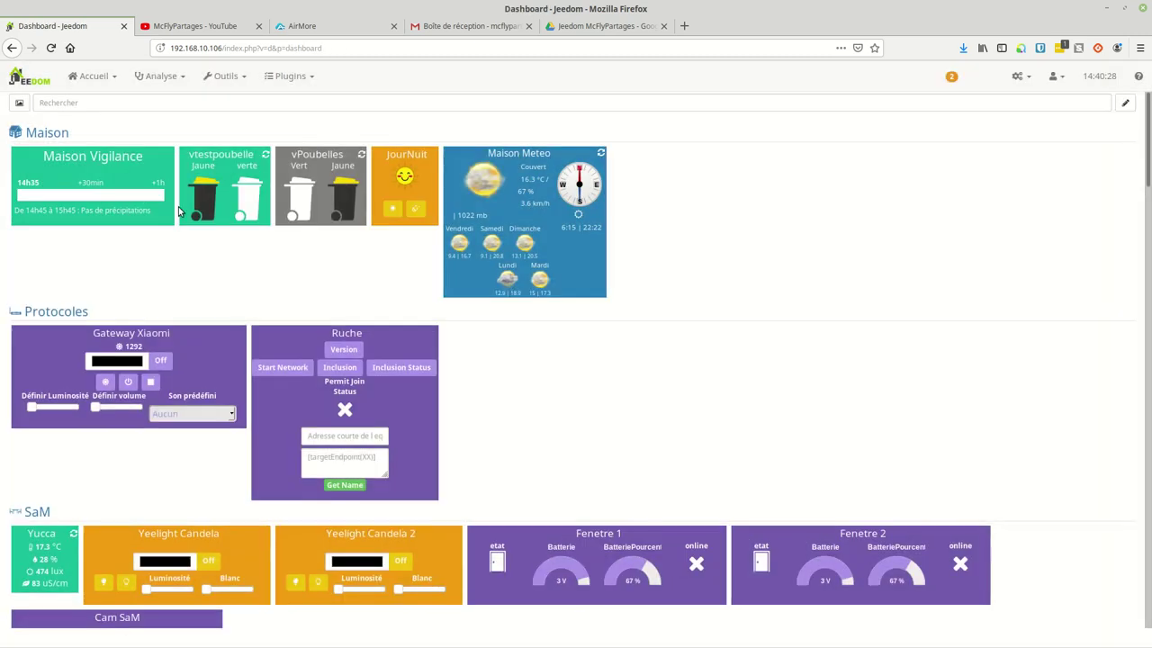
mouse_move(245, 197)
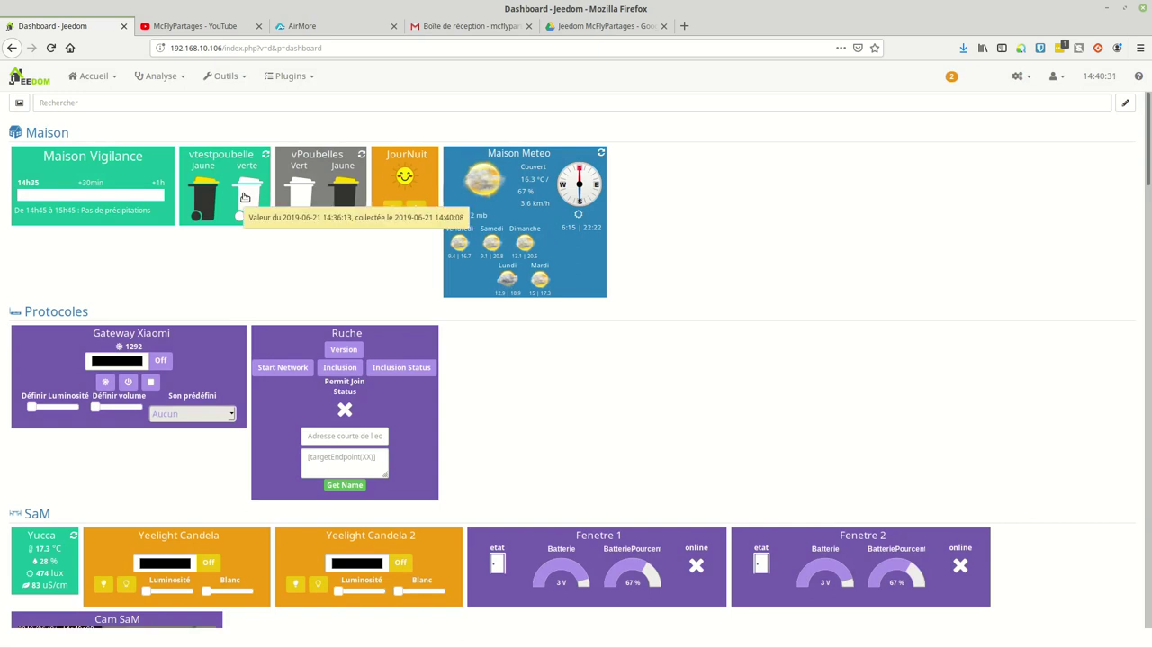